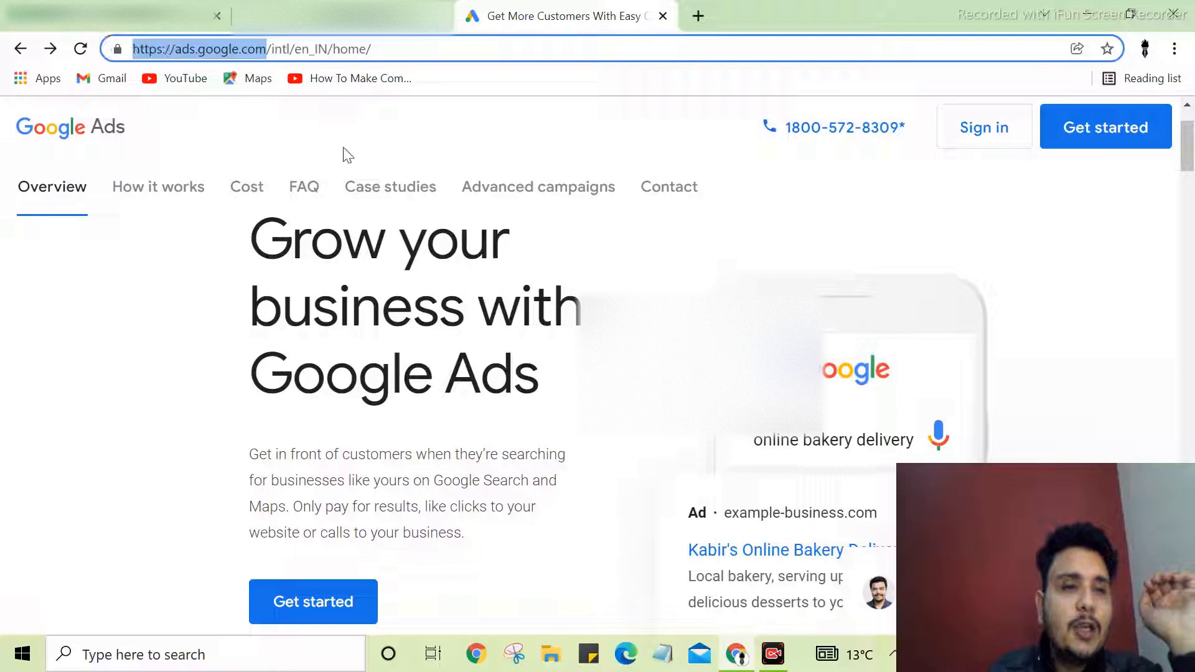
Step: Open the ads.google.com home page and sign in to Google Ads to reach the new campaign setup
click(563, 58)
text(ads)
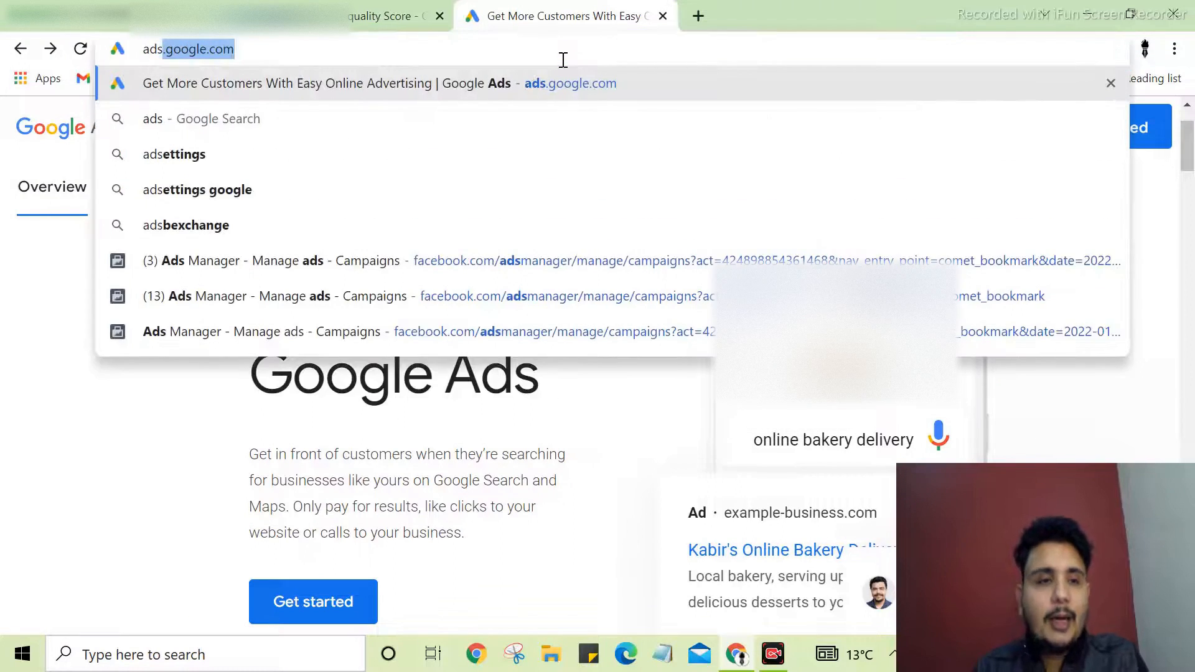
key(Return)
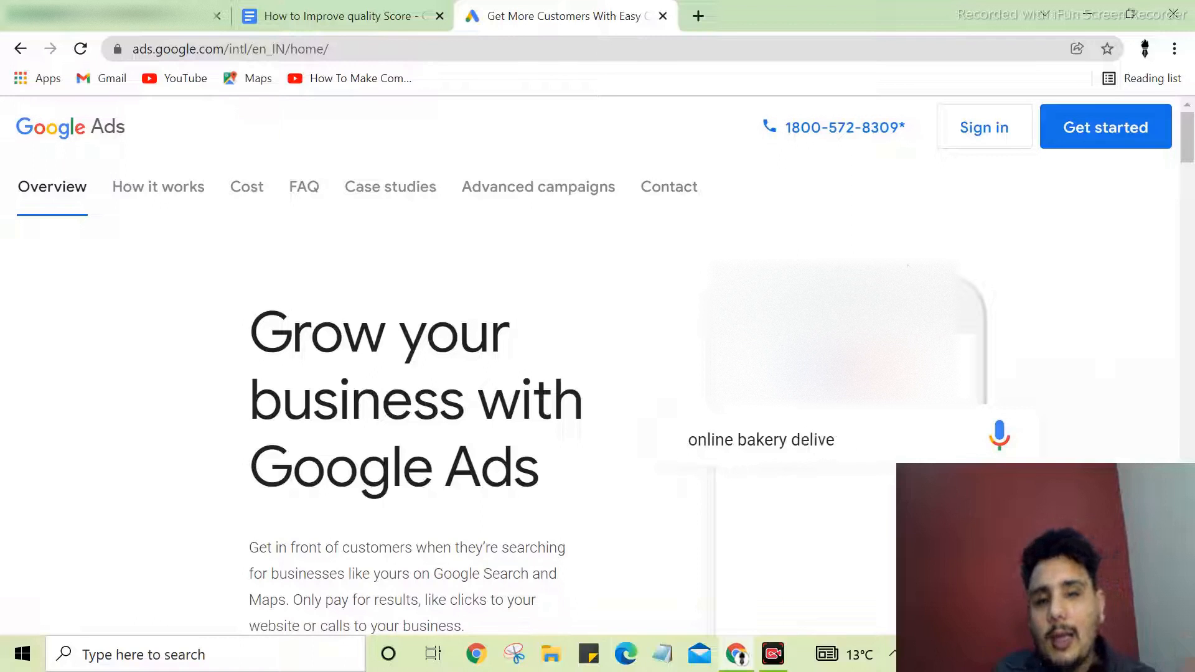
scroll(870, 272, down, 4)
scroll(871, 272, up, 4)
click(956, 113)
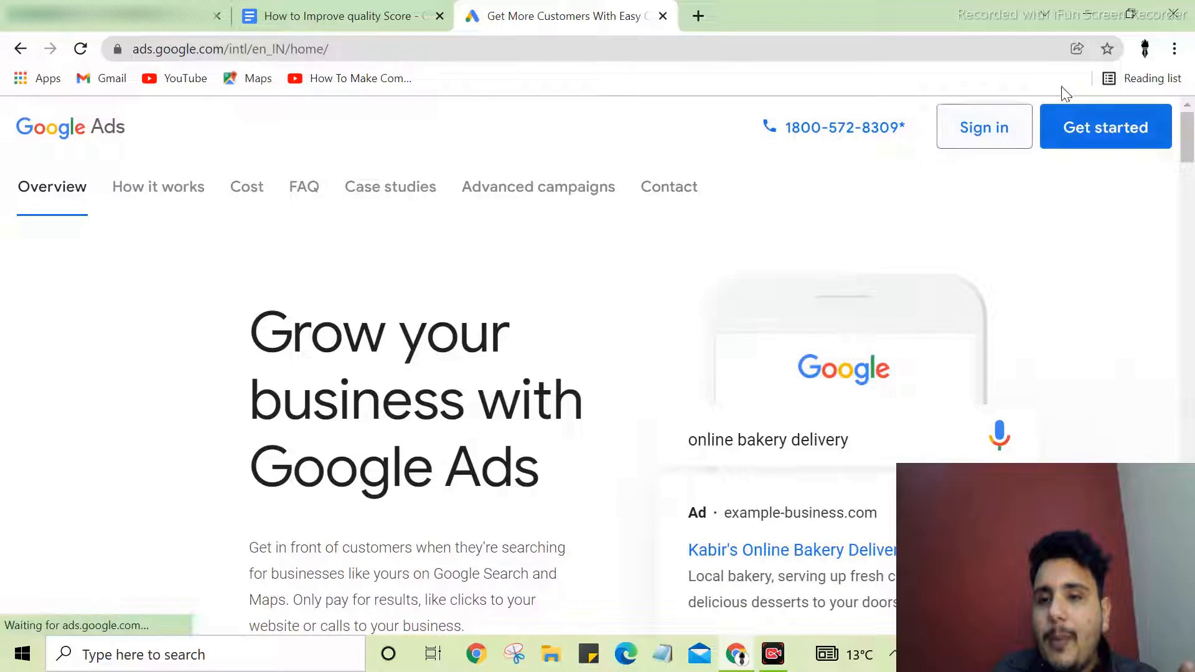
click(979, 141)
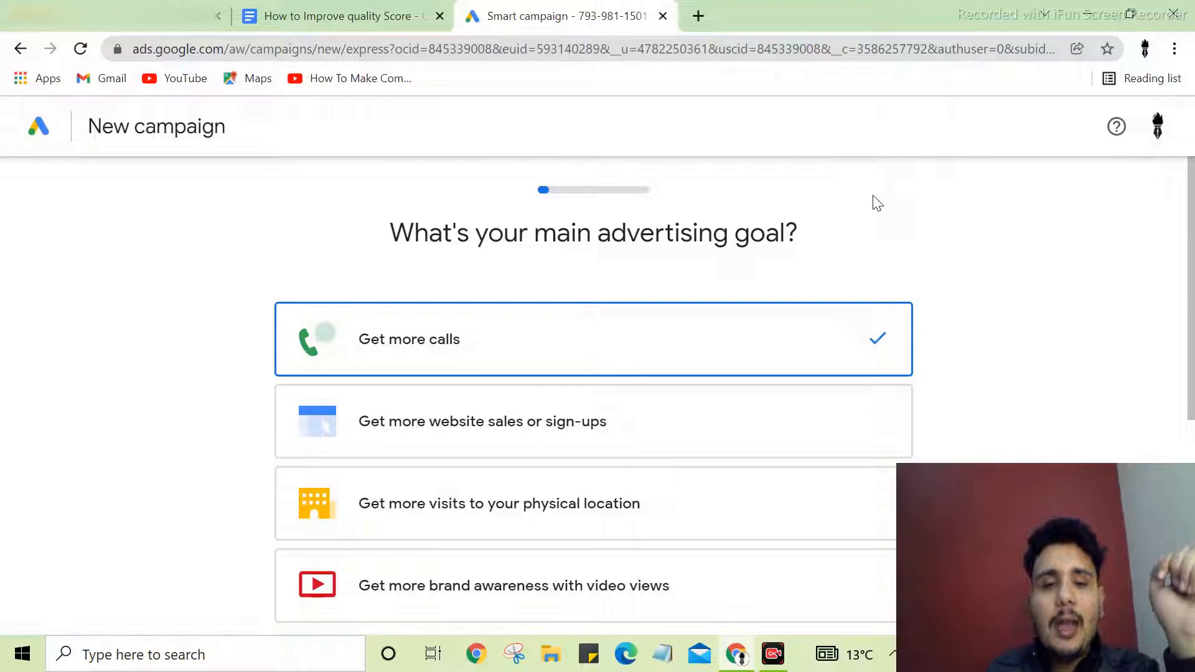
Step: Switch the new campaign setup from the simplified advertising goals to Expert Mode
scroll(869, 231, down, 2)
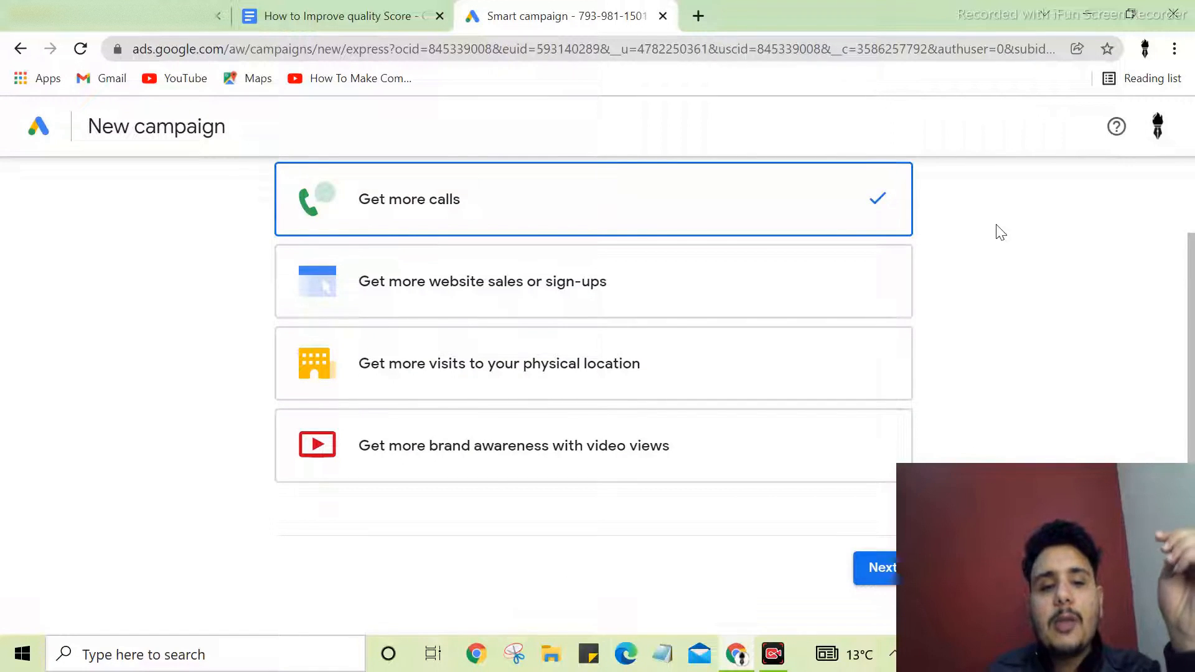
scroll(999, 232, up, 2)
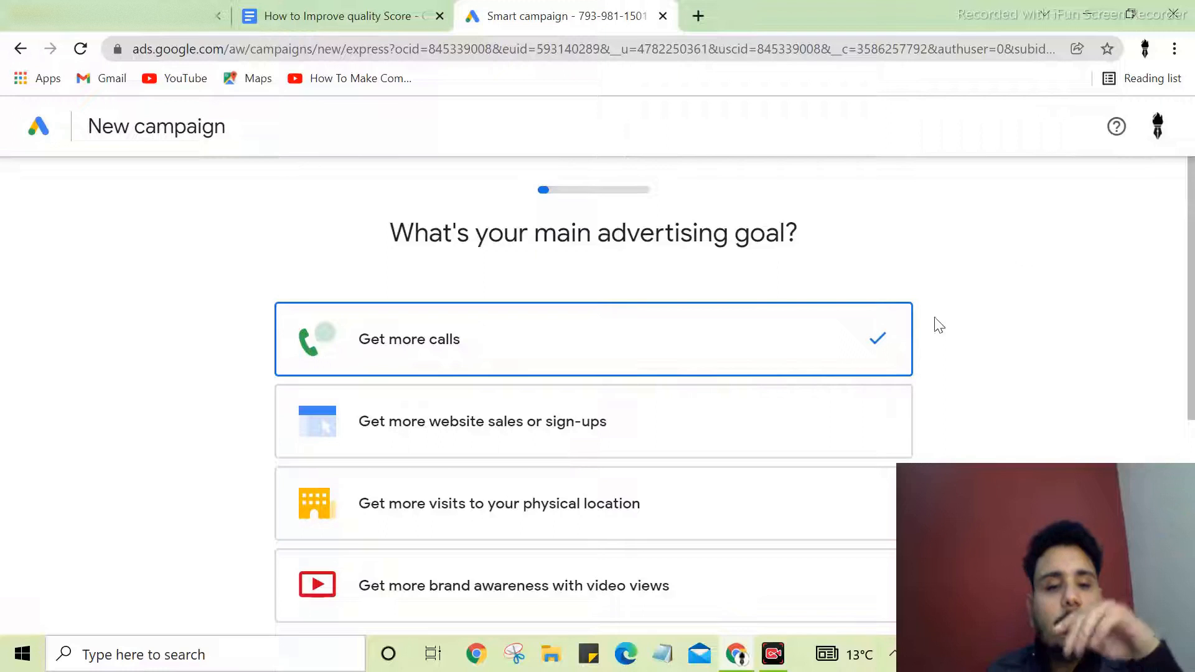
scroll(675, 266, down, 2)
scroll(650, 459, down, 4)
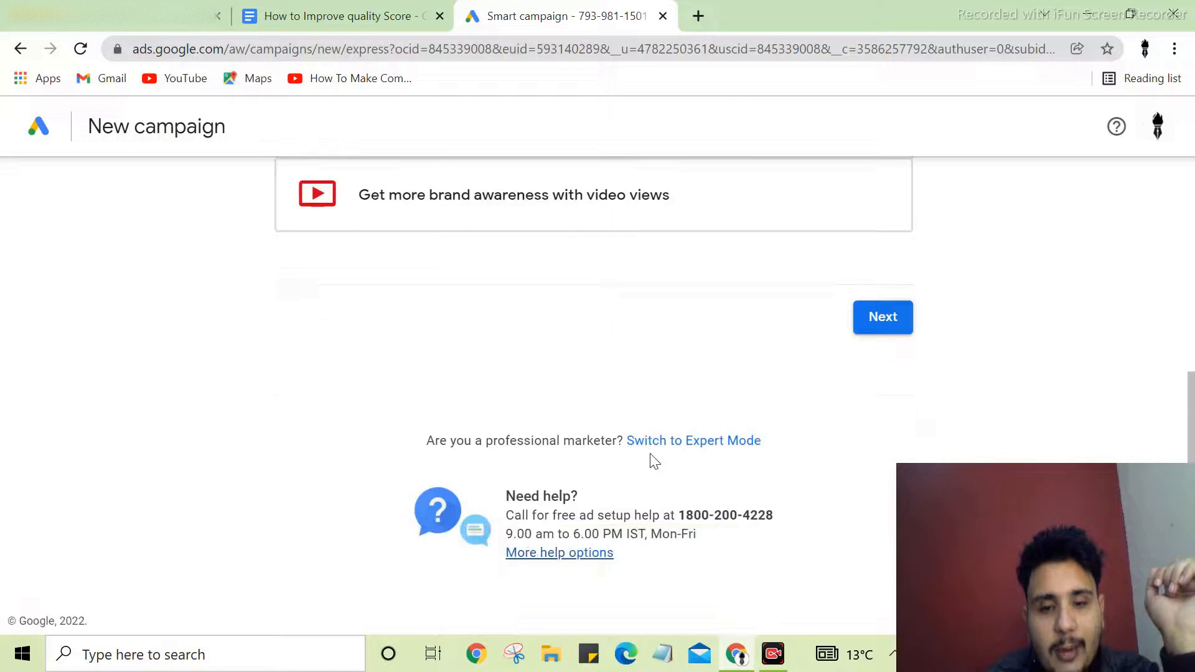
drag(413, 447, 795, 444)
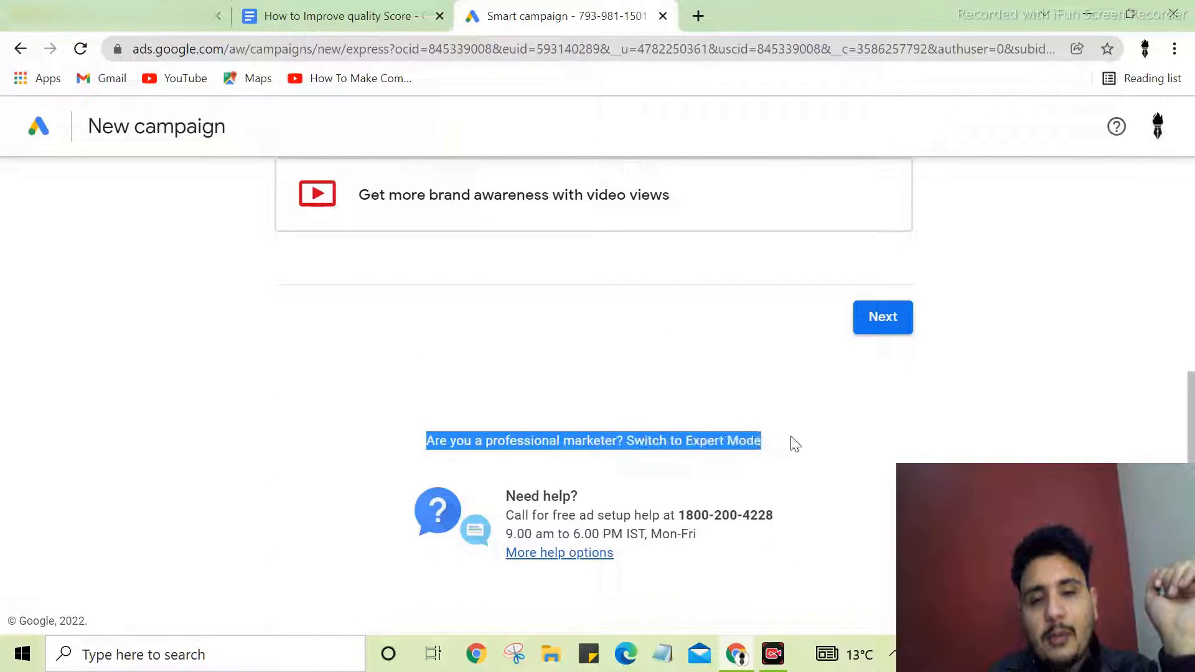
click(795, 444)
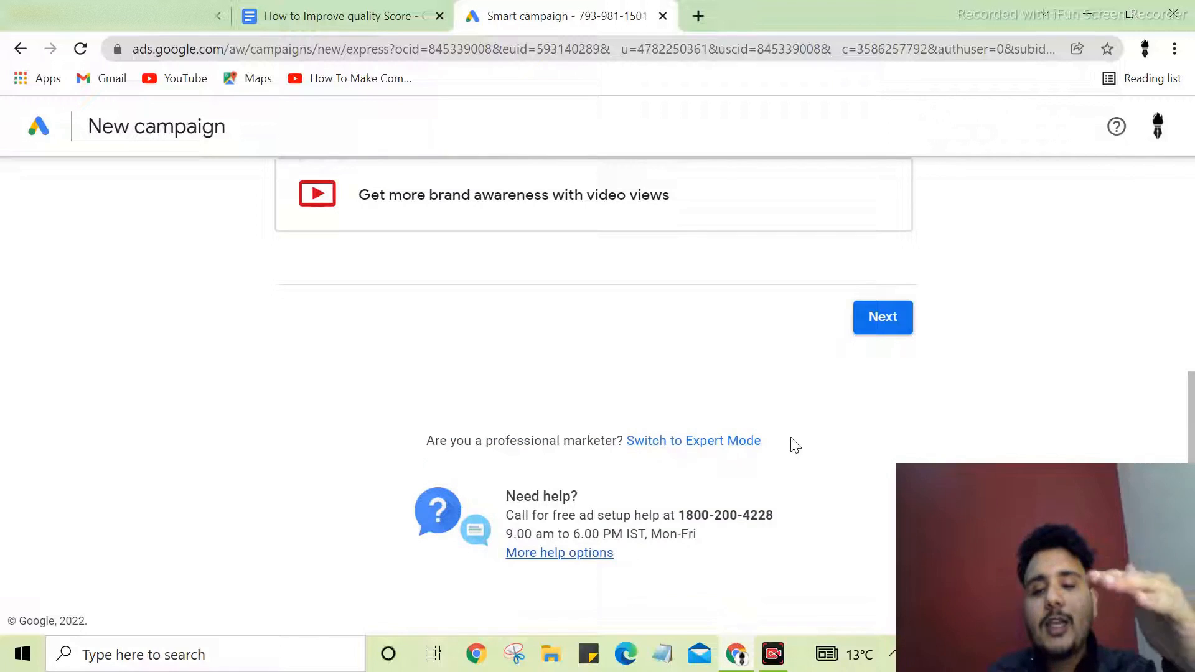
click(728, 446)
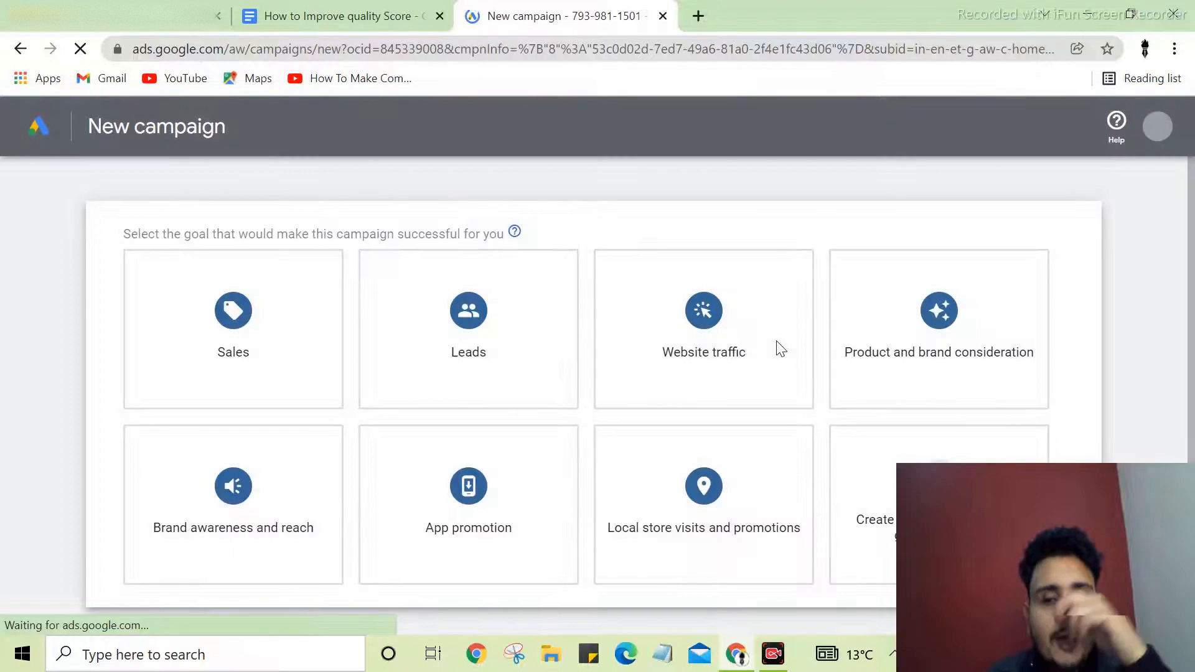
Step: Review the available campaign goals and choose Website traffic as the goal for the new campaign
mouse_move(782, 350)
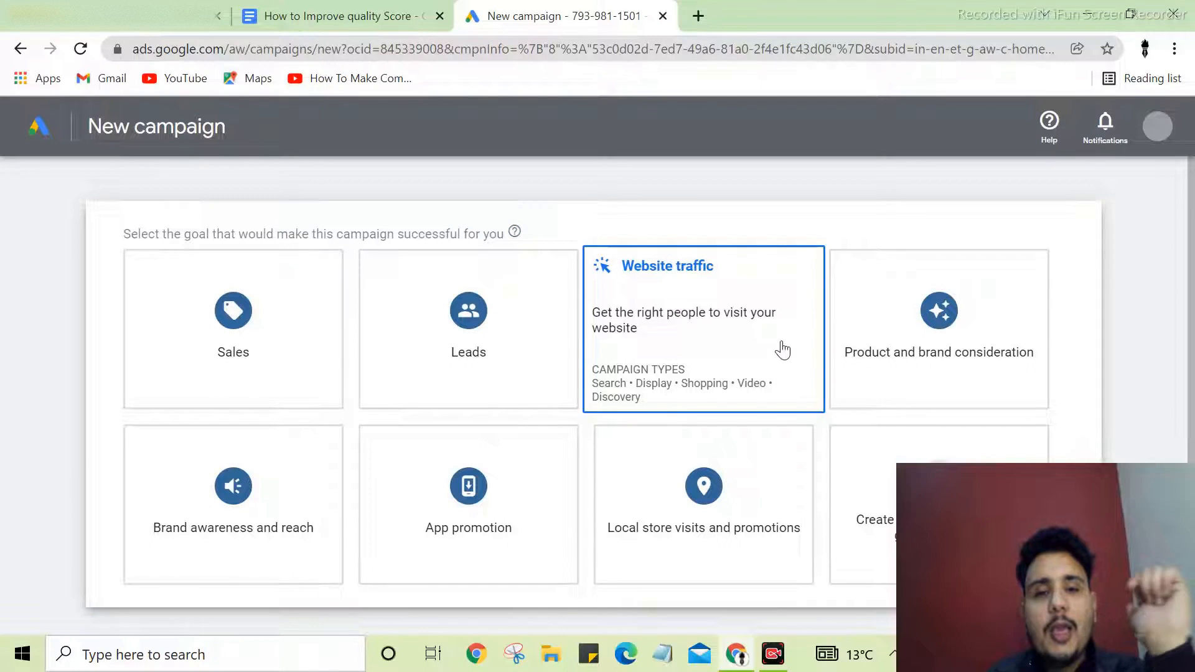
mouse_move(1056, 391)
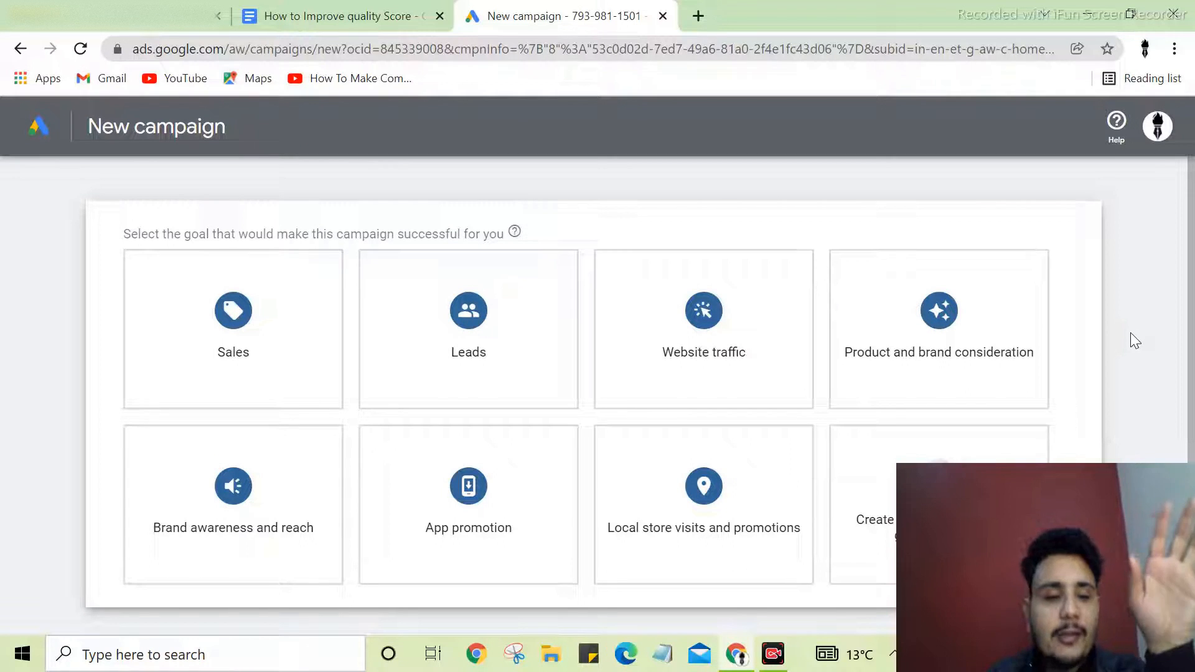
scroll(1130, 331, down, 2)
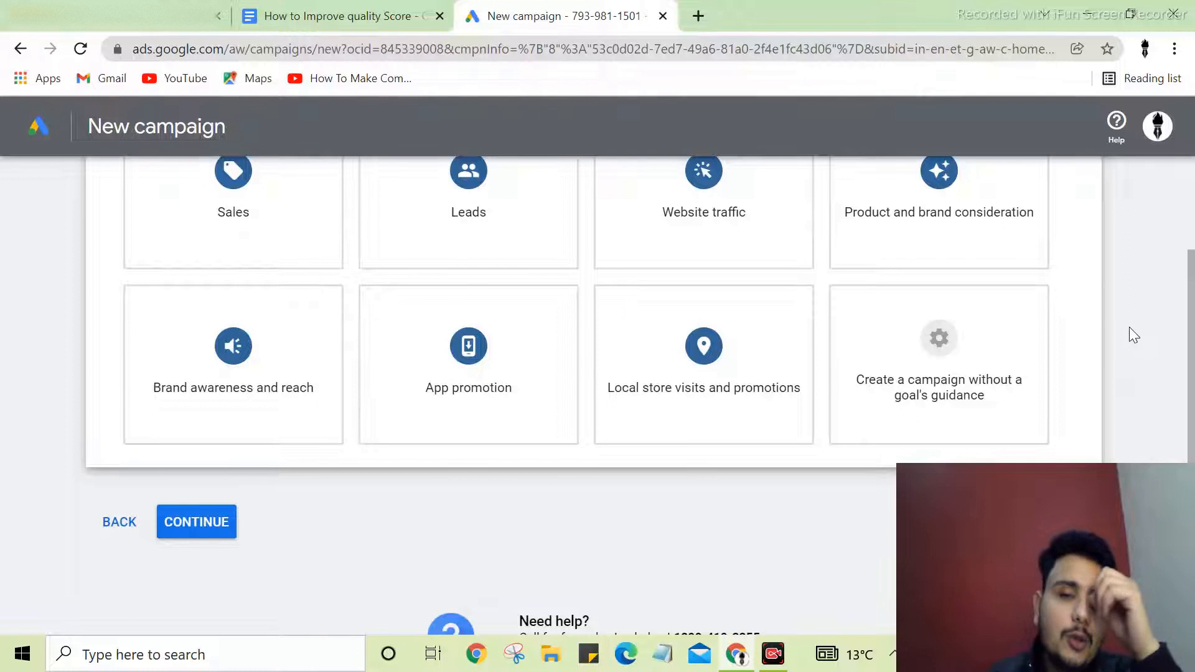
scroll(1129, 330, up, 2)
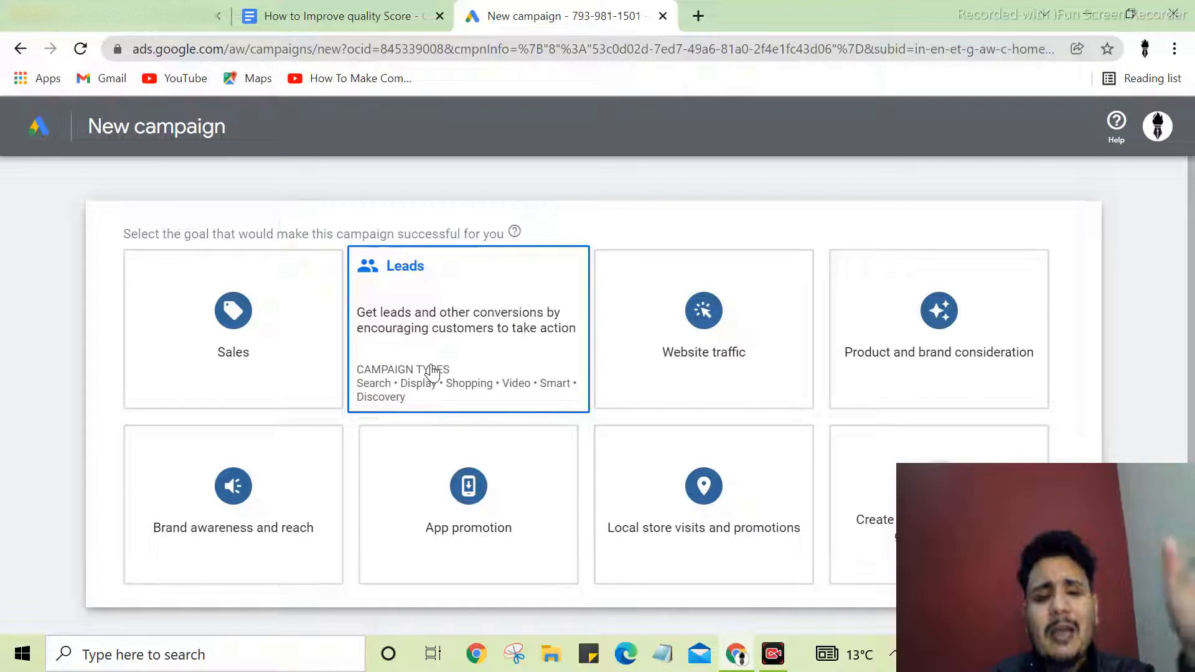
mouse_move(629, 327)
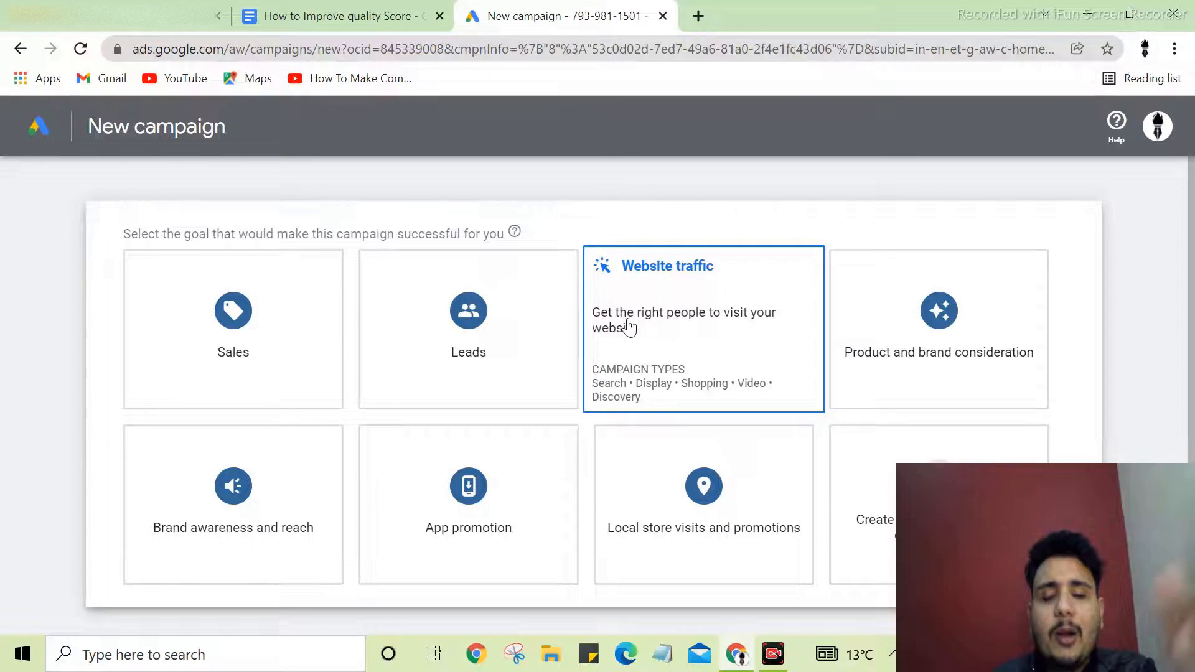
click(629, 327)
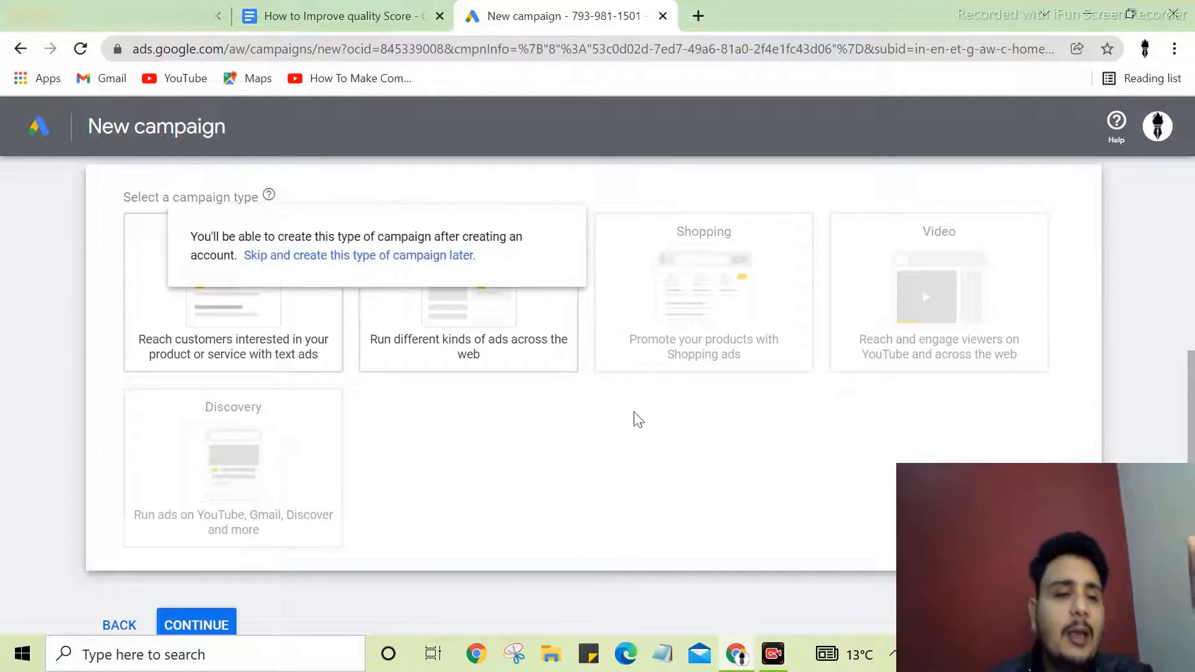
Step: Review the available campaign types and select Search for the website traffic campaign
mouse_move(434, 314)
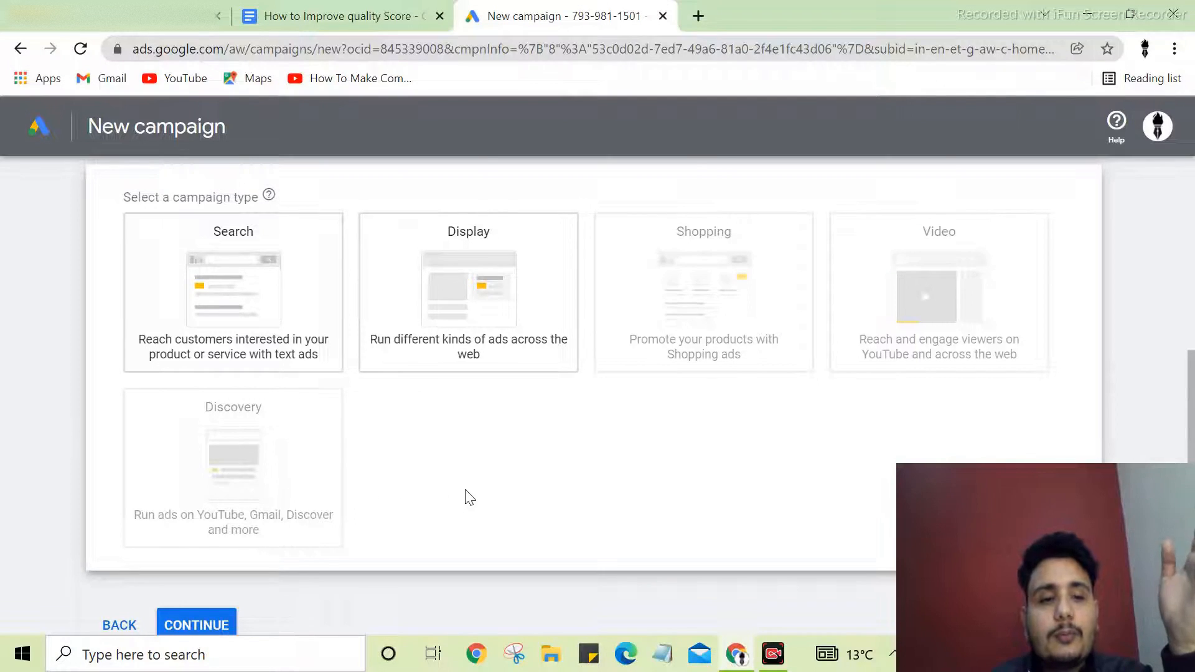
scroll(613, 342, up, 5)
scroll(707, 373, down, 5)
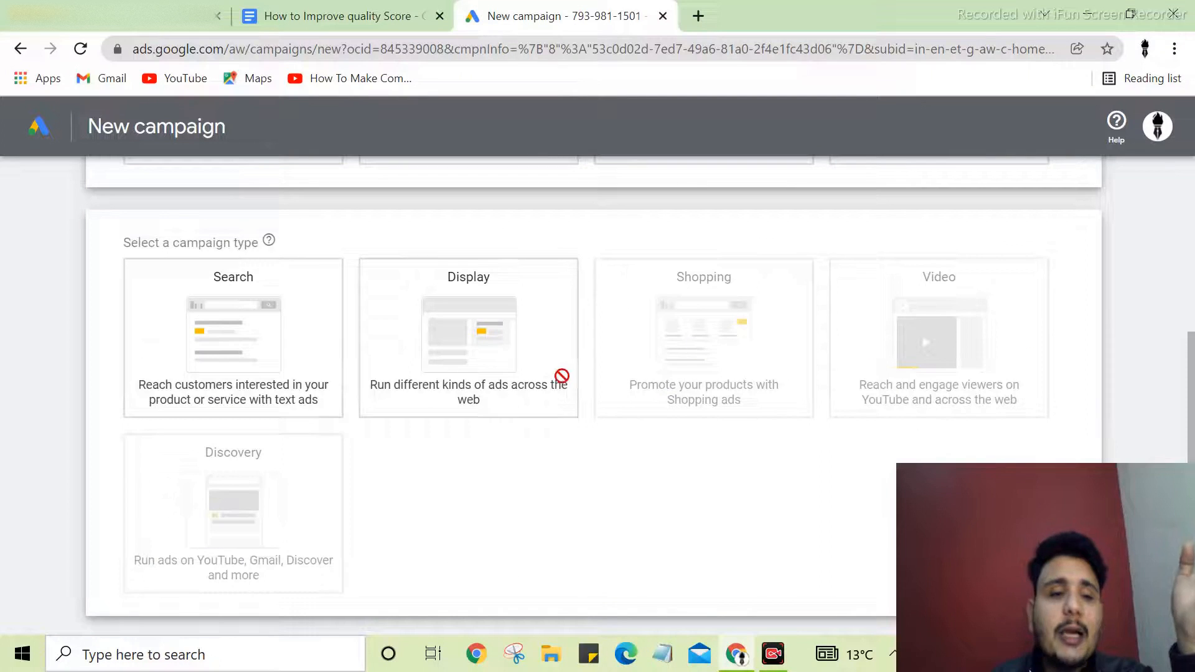
click(294, 380)
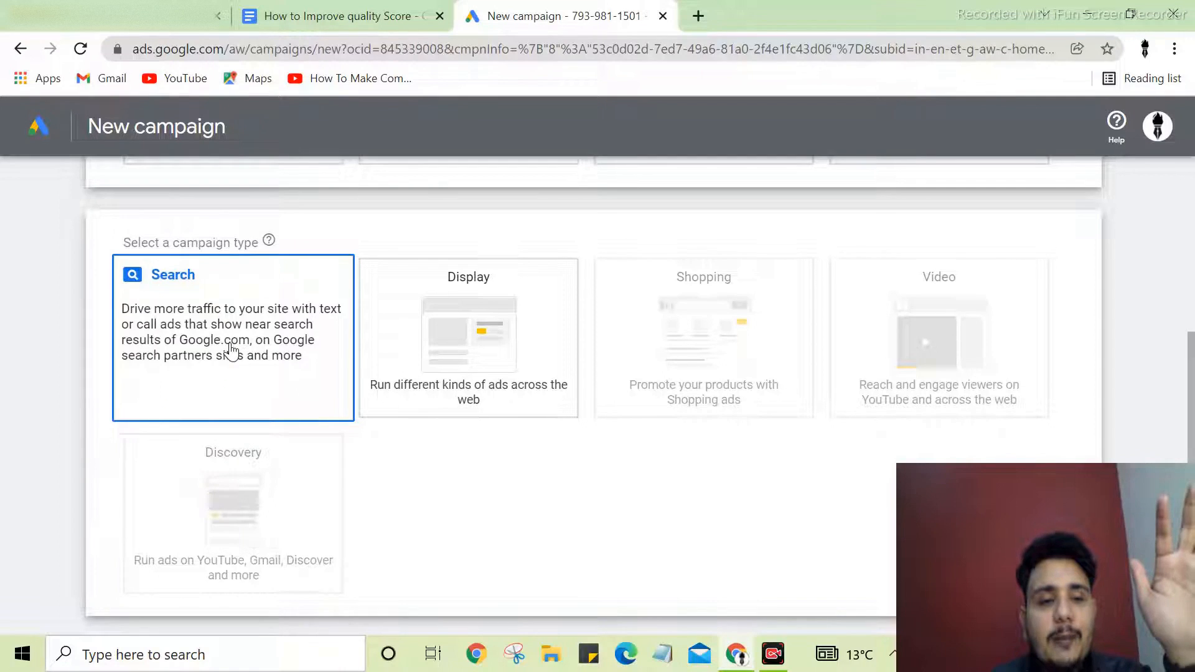
scroll(331, 333, down, 4)
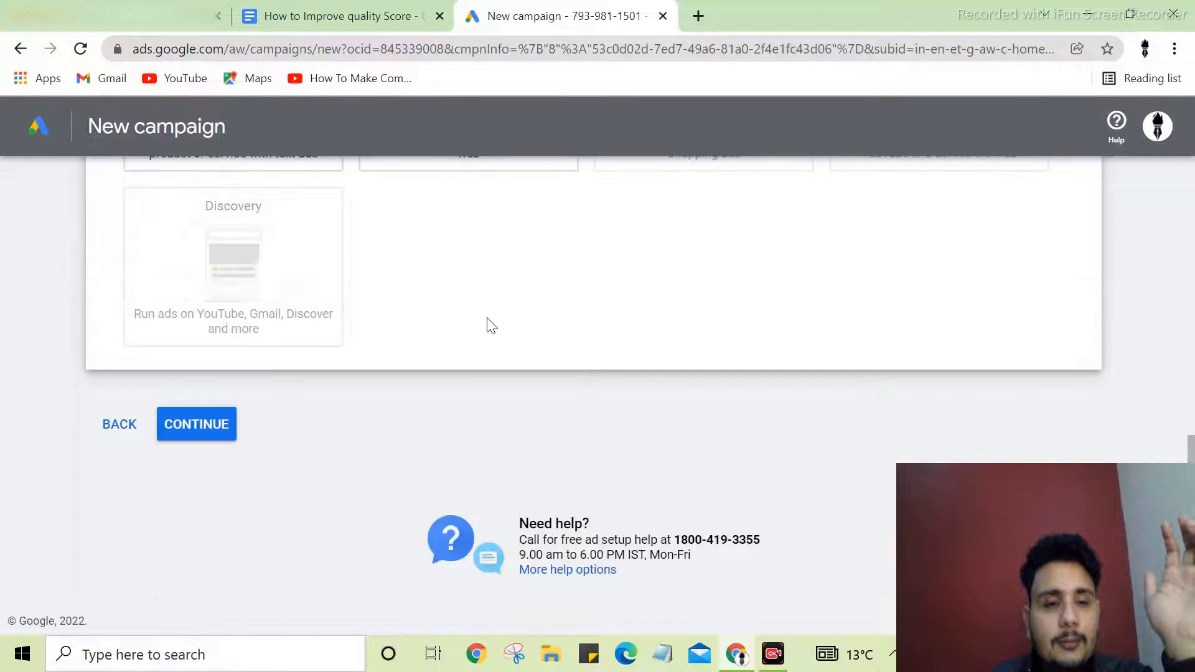
scroll(488, 325, up, 6)
scroll(477, 357, down, 4)
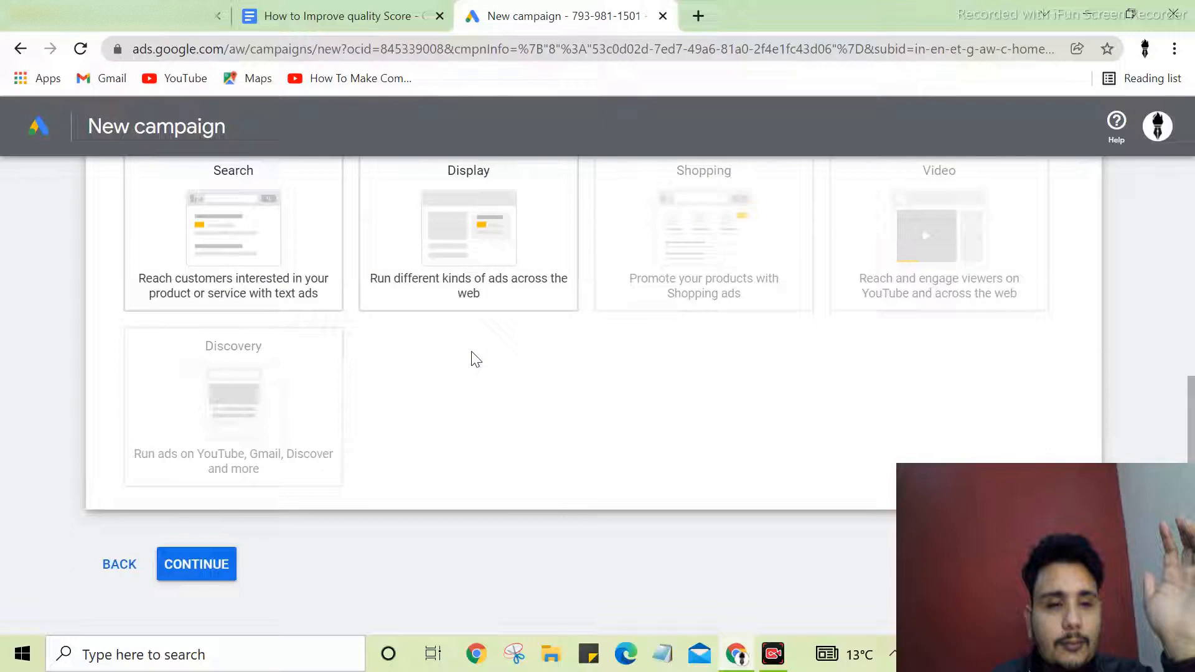
scroll(451, 364, down, 2)
scroll(453, 367, up, 2)
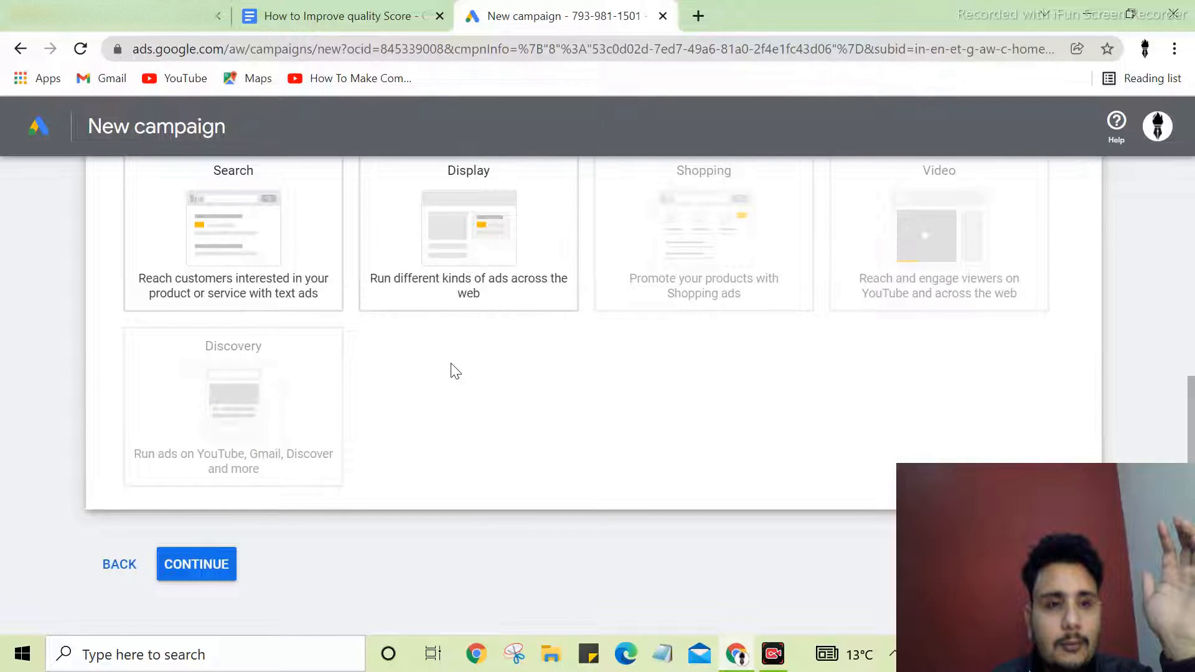
scroll(306, 315, up, 2)
click(268, 383)
Step: Replace the default campaign name with "#31-01-2022-"
scroll(393, 360, down, 7)
scroll(393, 359, down, 3)
scroll(270, 321, up, 2)
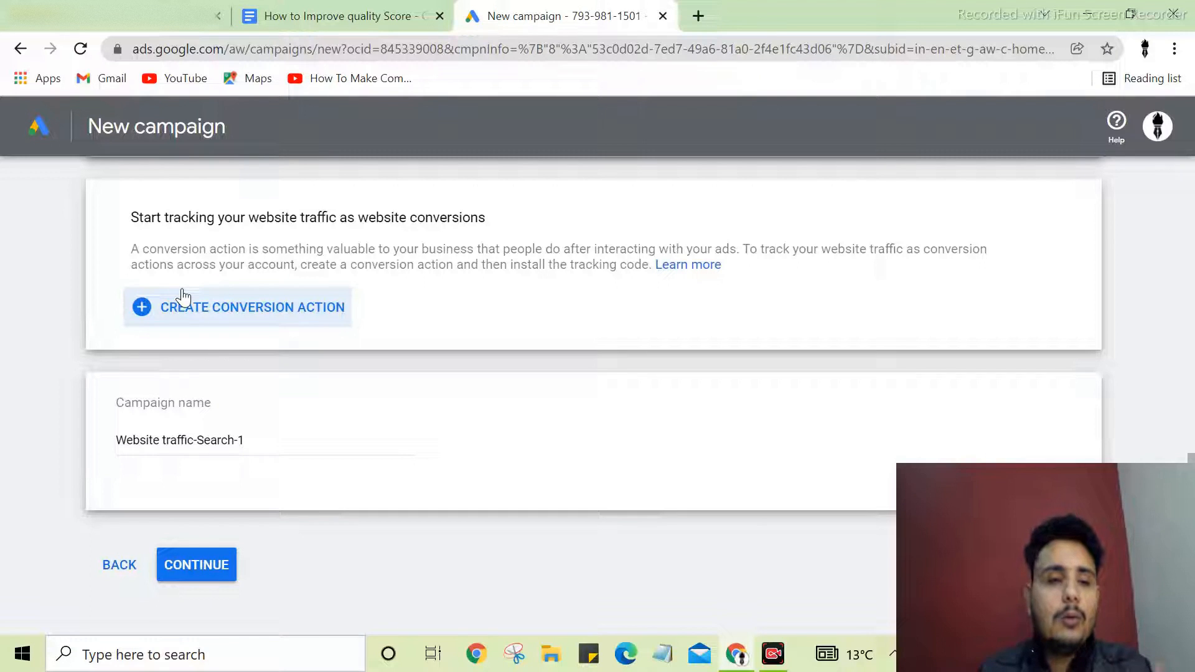
click(285, 442)
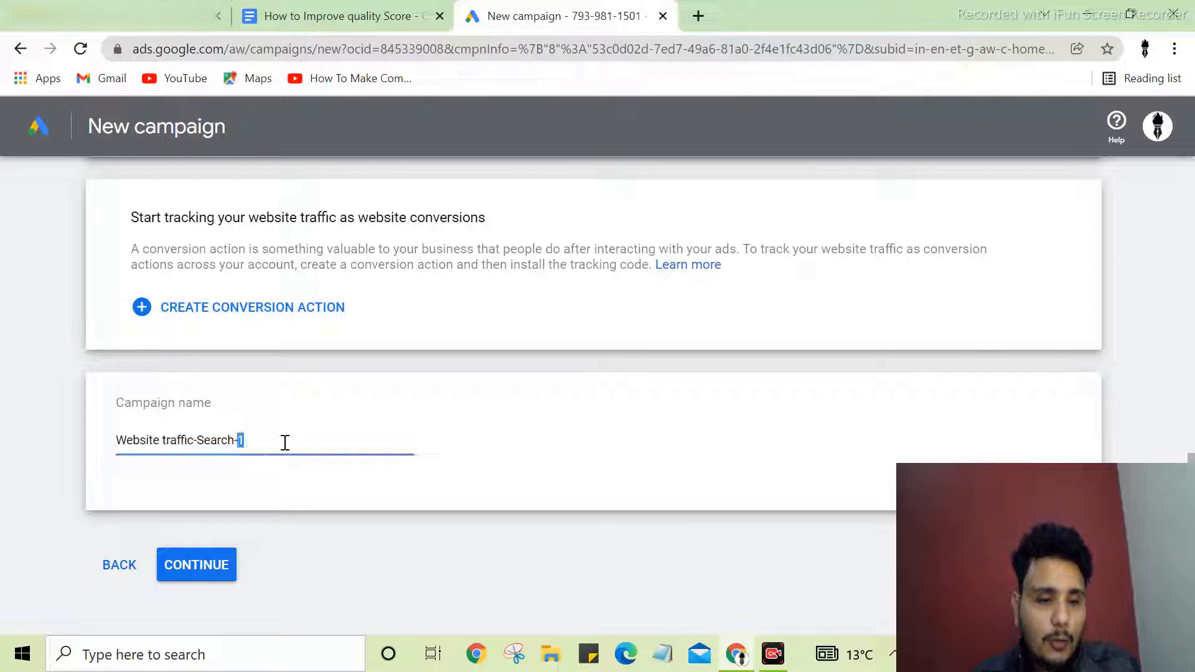
triple_click(285, 442)
text(x)
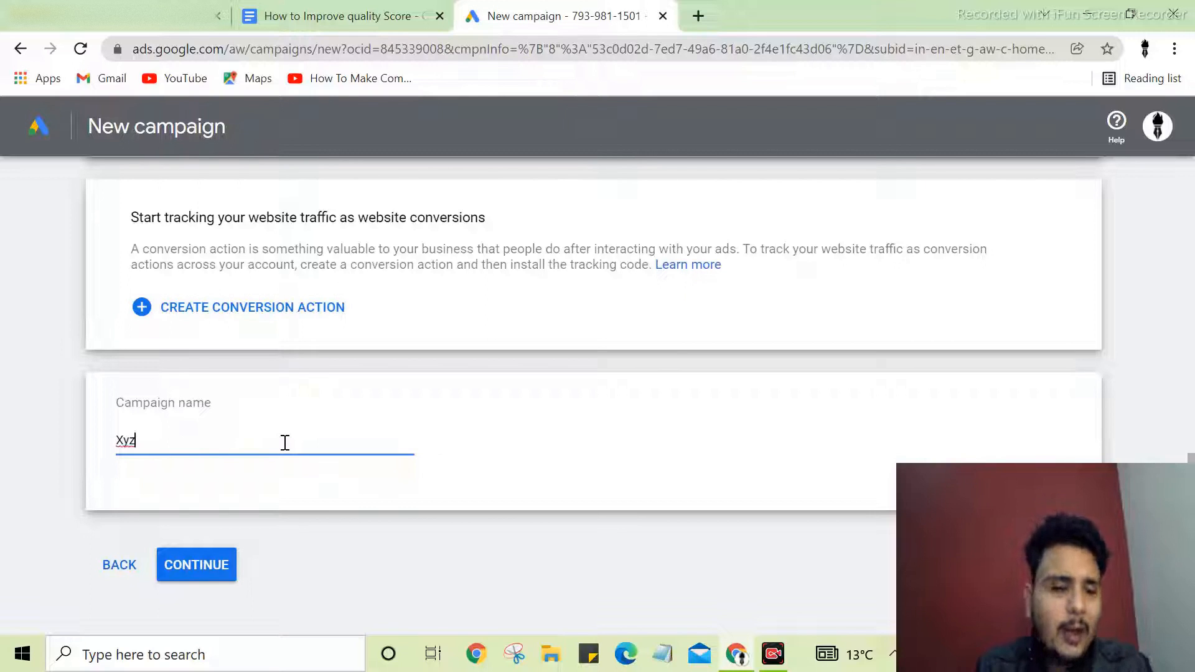
text(yz)
key(Home)
text(#)
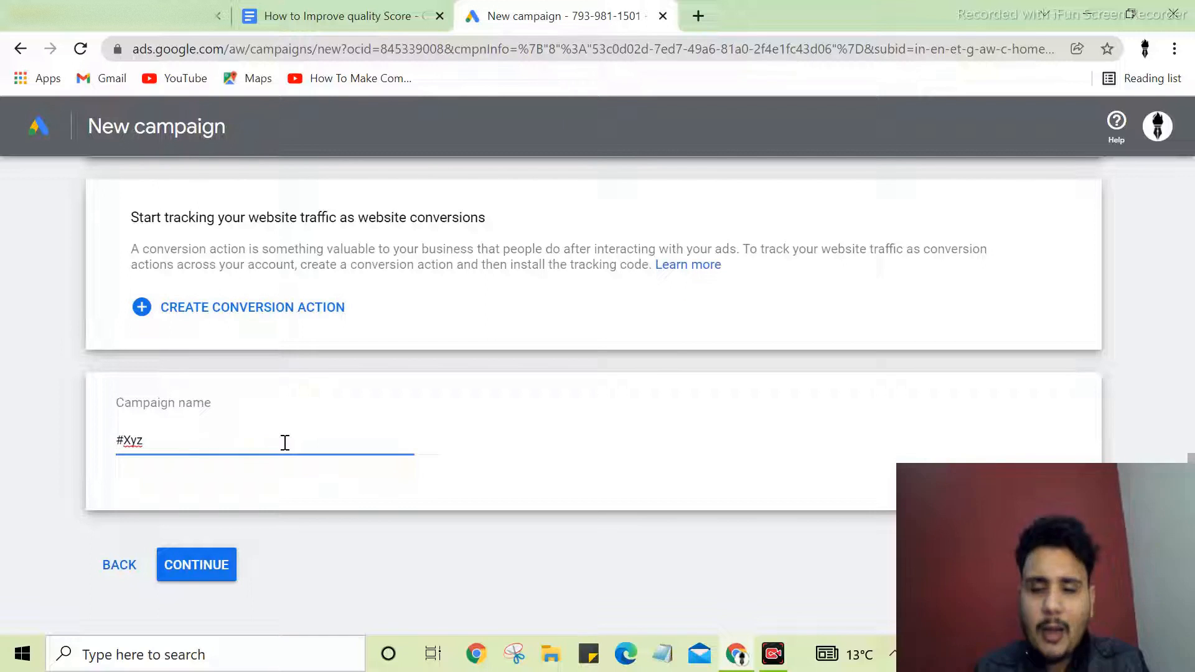
text(31-)
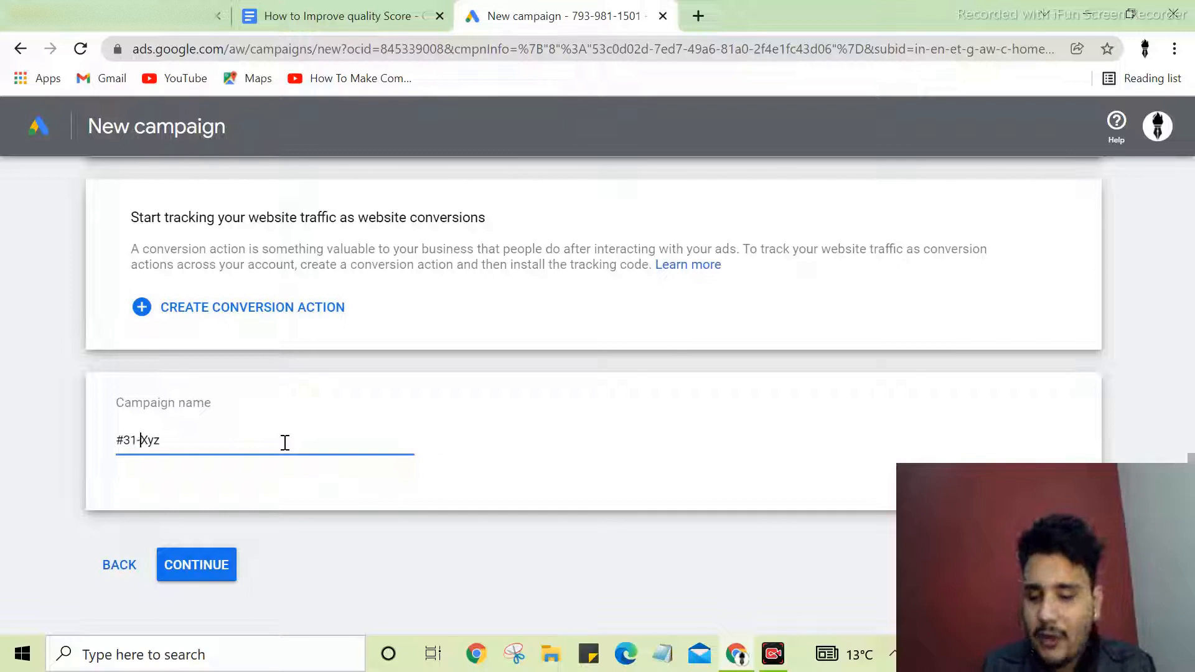
text(01-20)
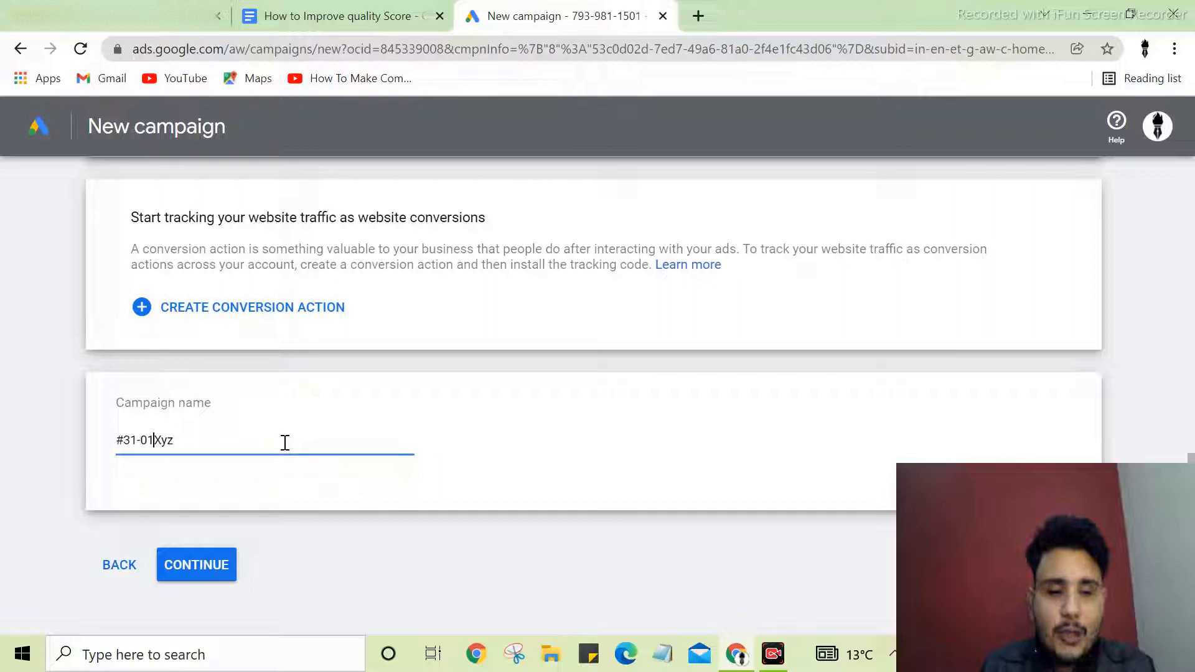
text(22)
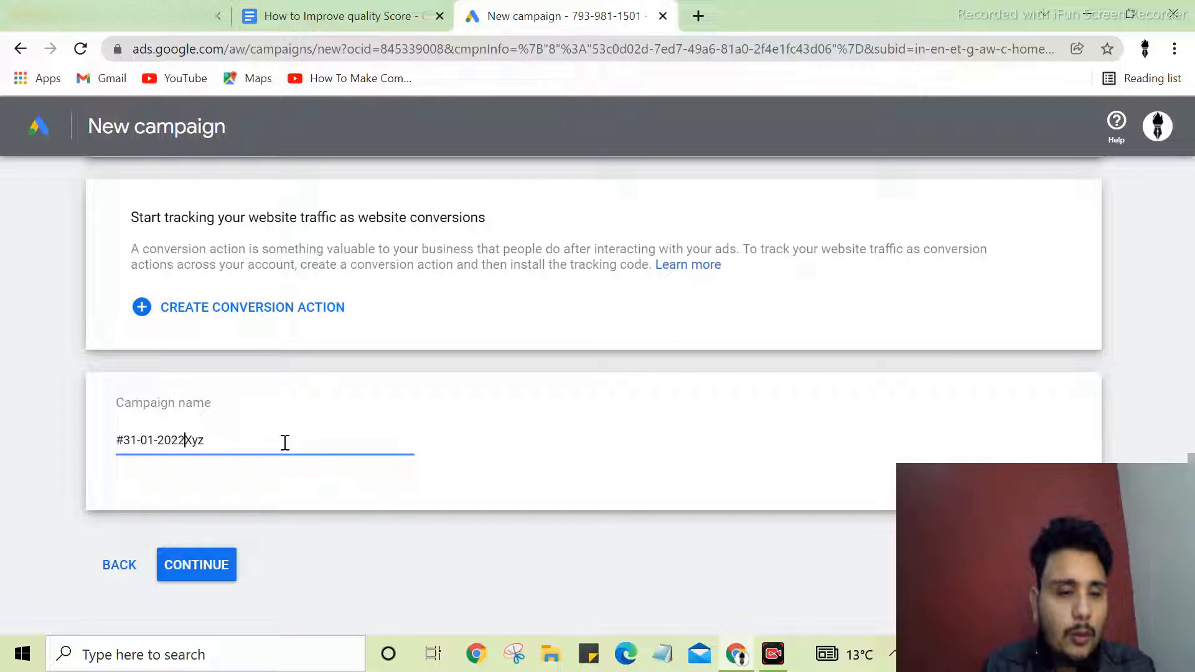
key(shift+End)
key(Delete)
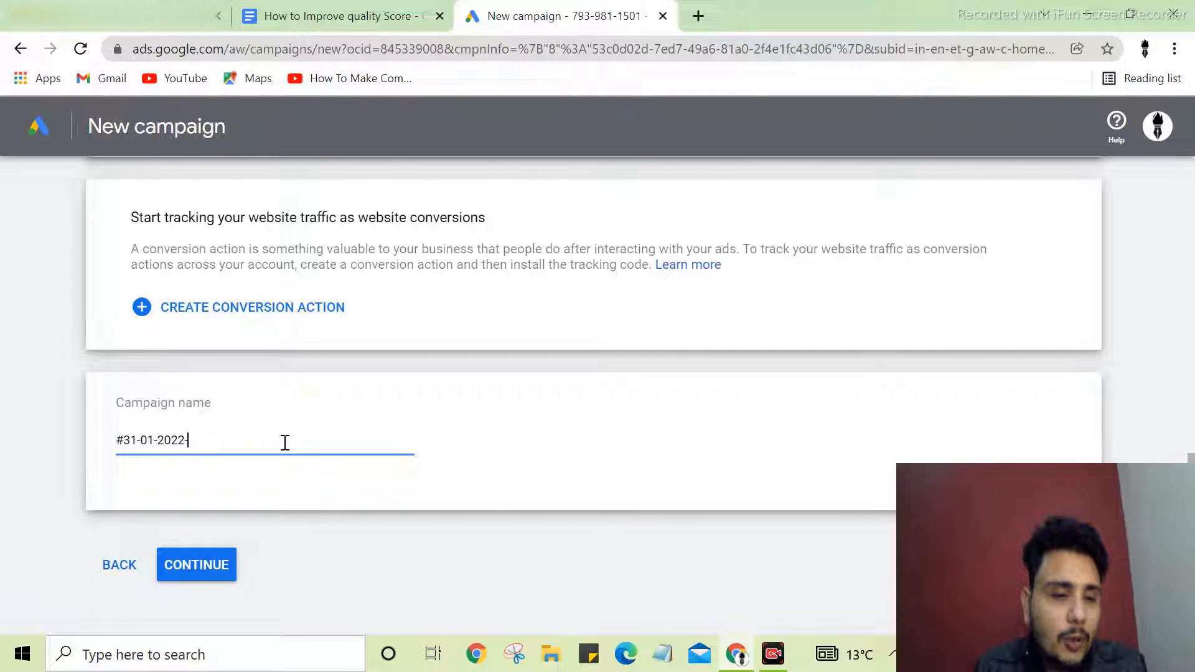
Step: Insert "XYZ-Sh-" after the # and remove the trailing hyphen so the campaign name reads "#XYZ-Sh-31-01-2022"
key(Left)
key(Left)
text(XYZ)
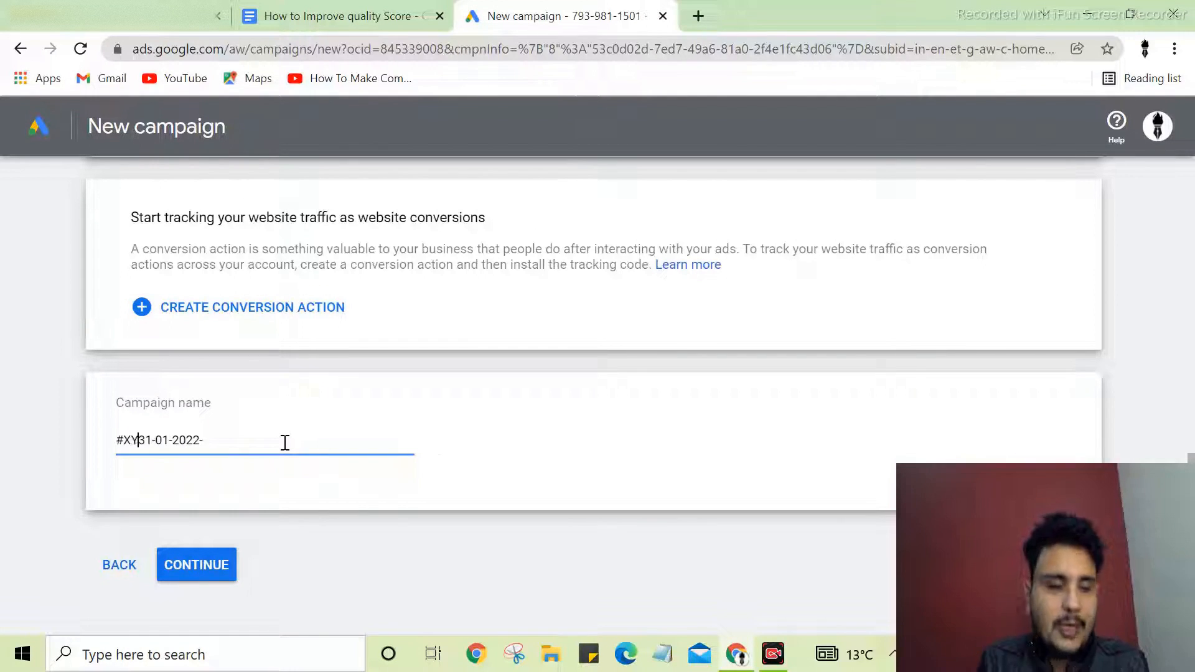
text(-SH)
key(BackSpace)
text(h-)
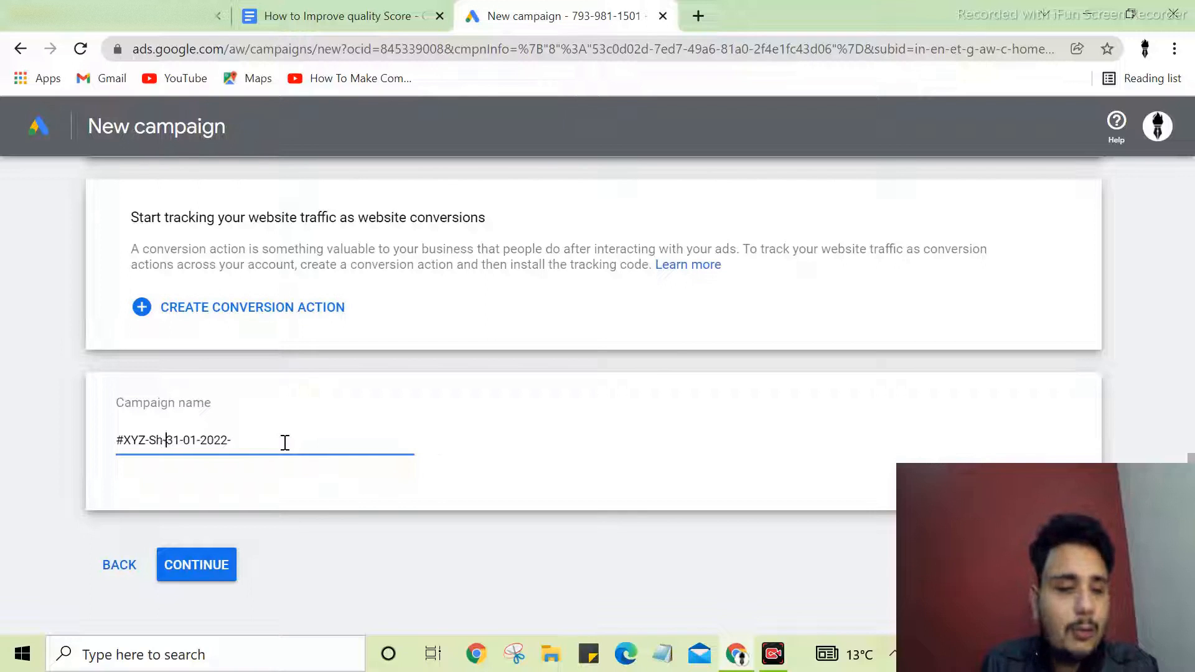
key(shift+Right)
key(shift+Right)
key(Right)
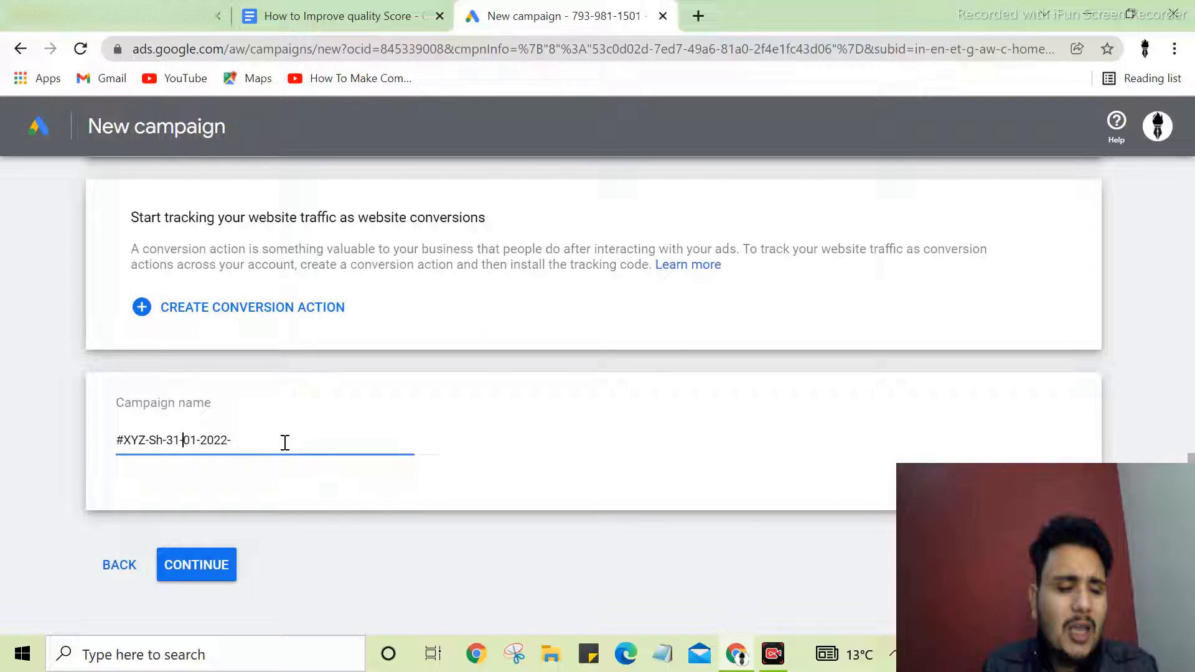
key(ctrl+a)
key(Right)
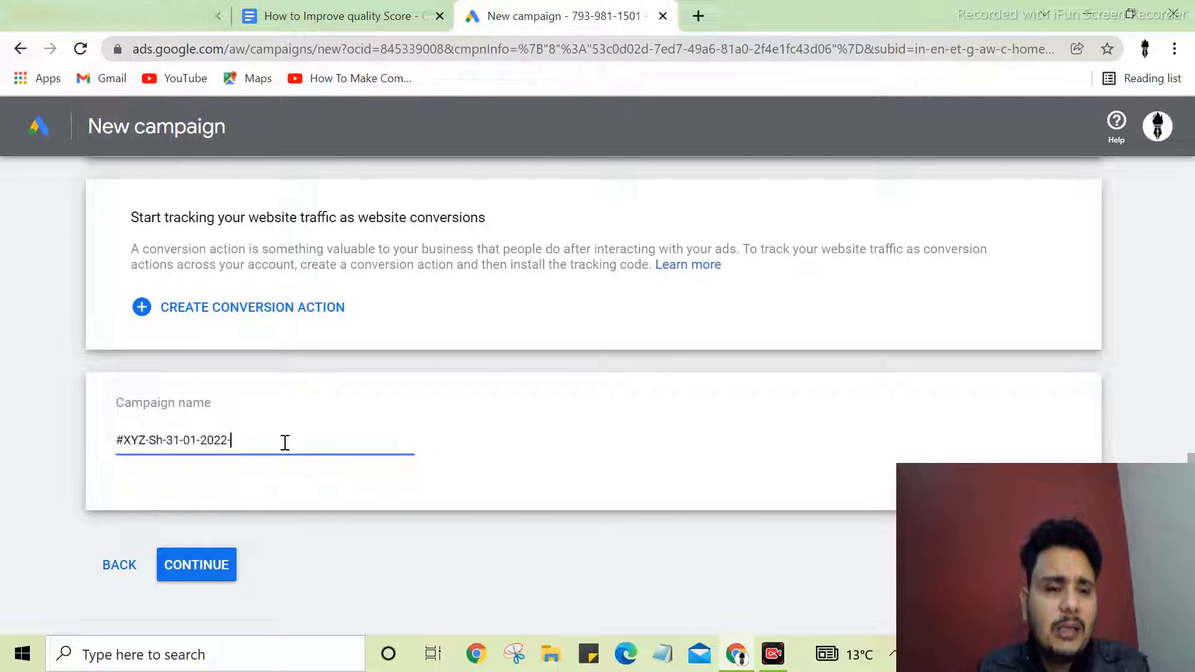
key(BackSpace)
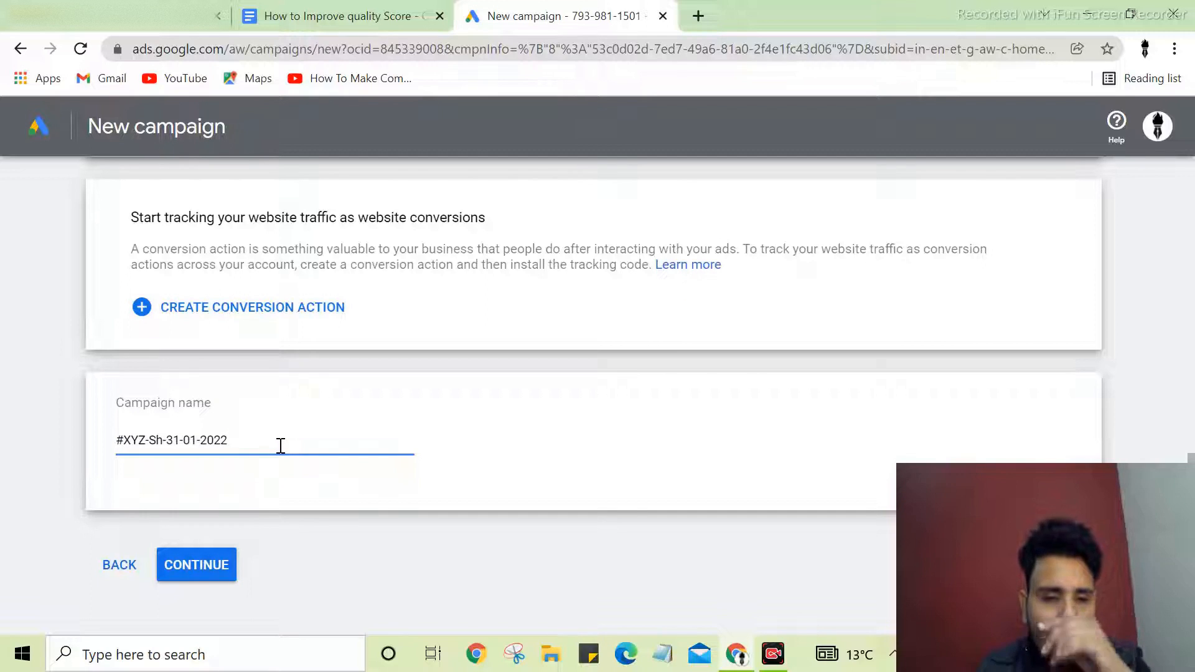
Step: Continue to the campaign settings and check the campaign type and goal under General settings
text(-)
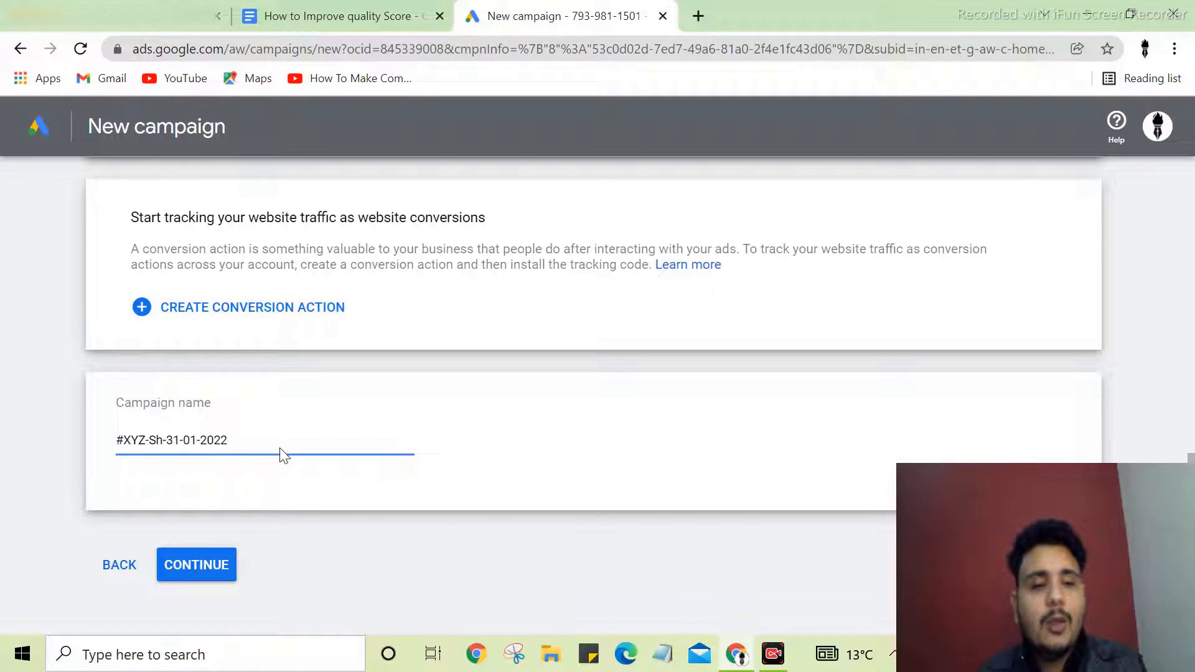
click(190, 567)
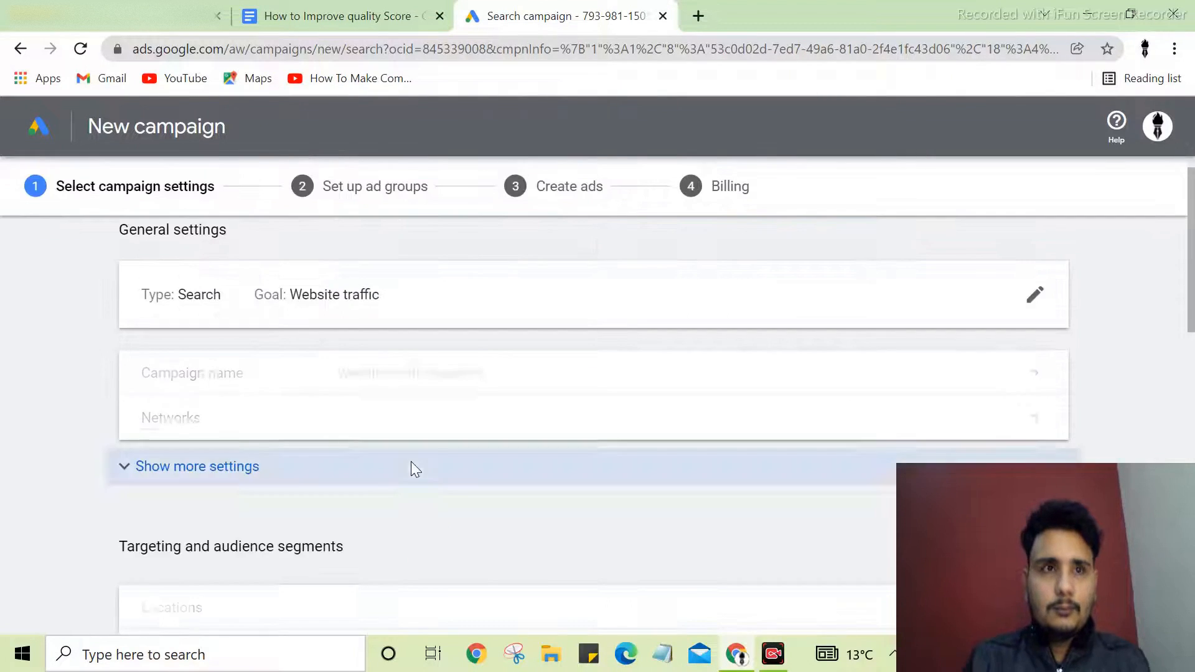
drag(141, 295, 214, 296)
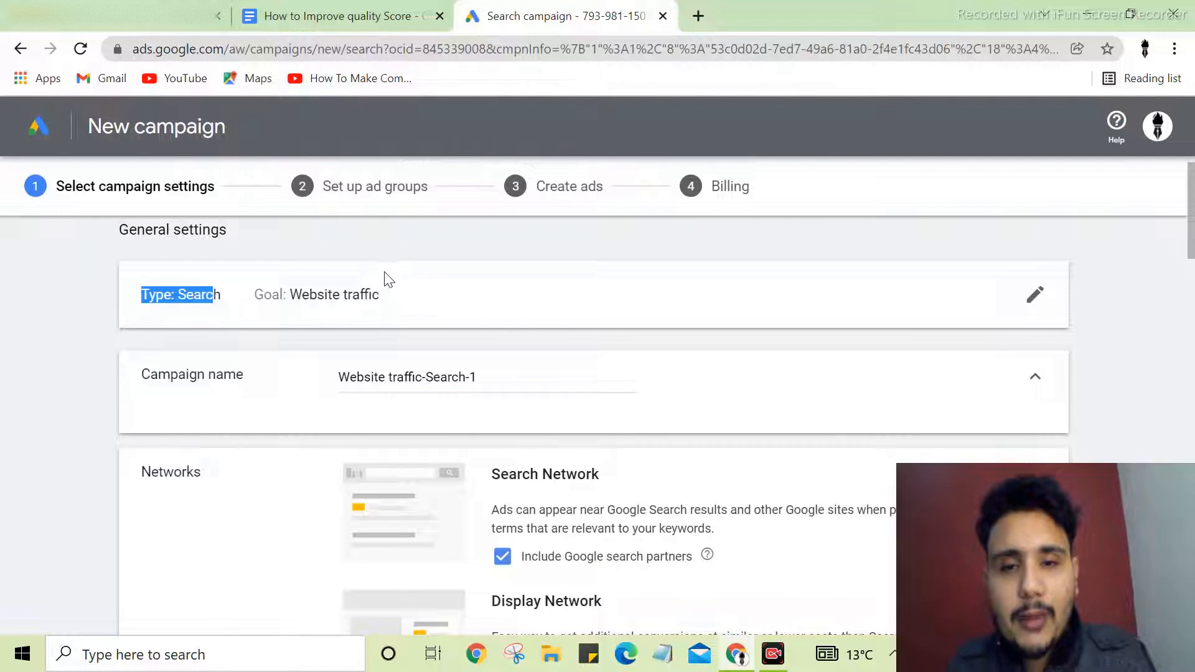
scroll(394, 281, down, 2)
scroll(394, 281, up, 2)
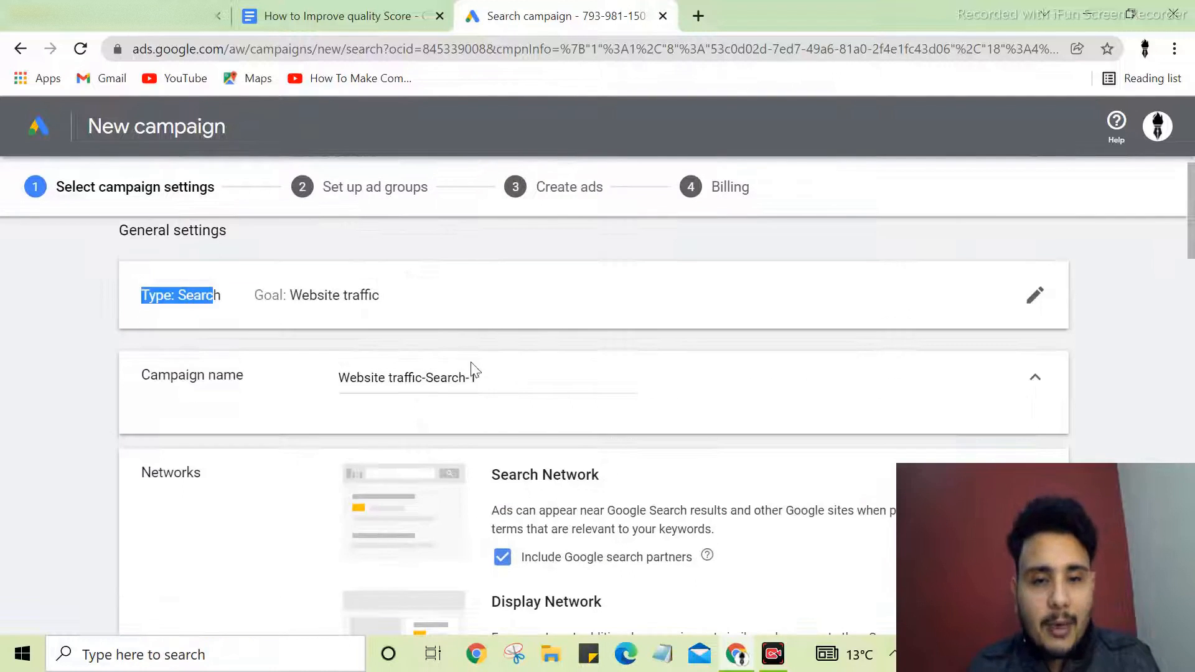
Step: Replace the default campaign name in the general settings with "XYZ- 31-01-2022"
triple_click(488, 383)
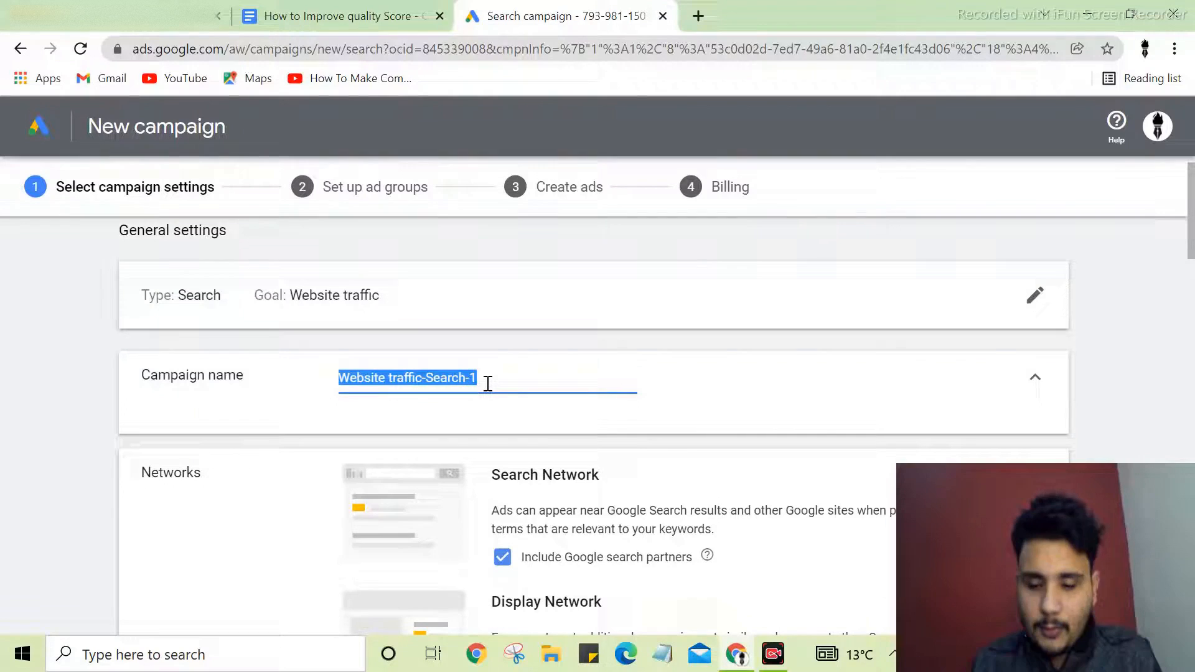
key(BackSpace)
text(XYZ-)
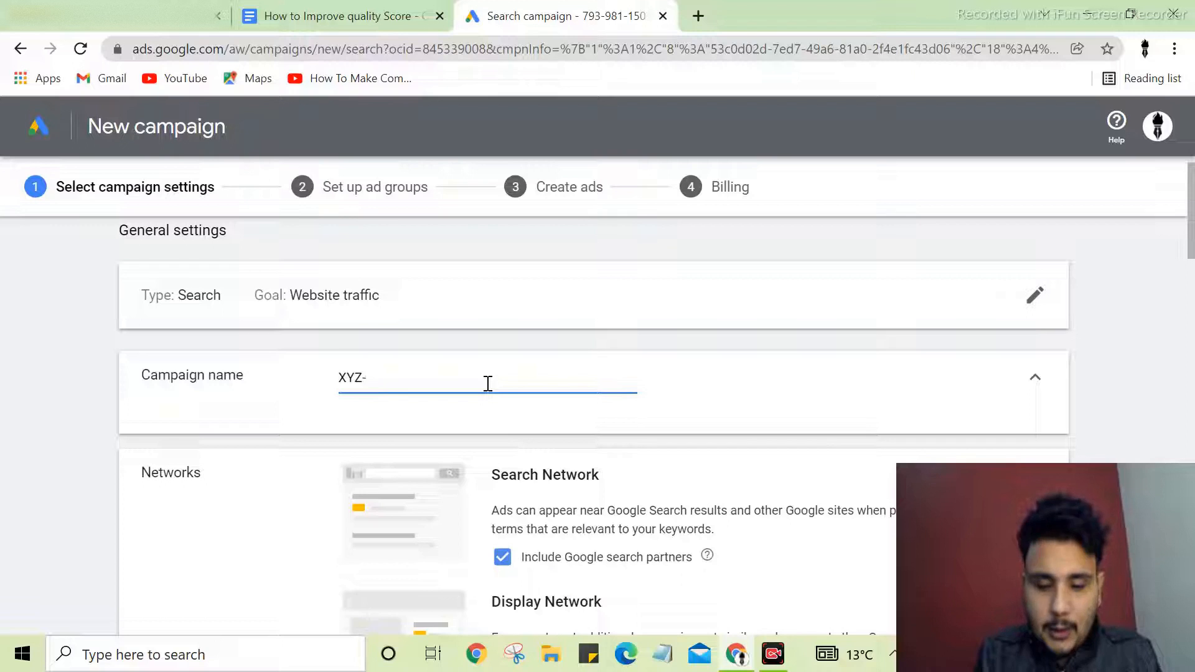
text(01-2022)
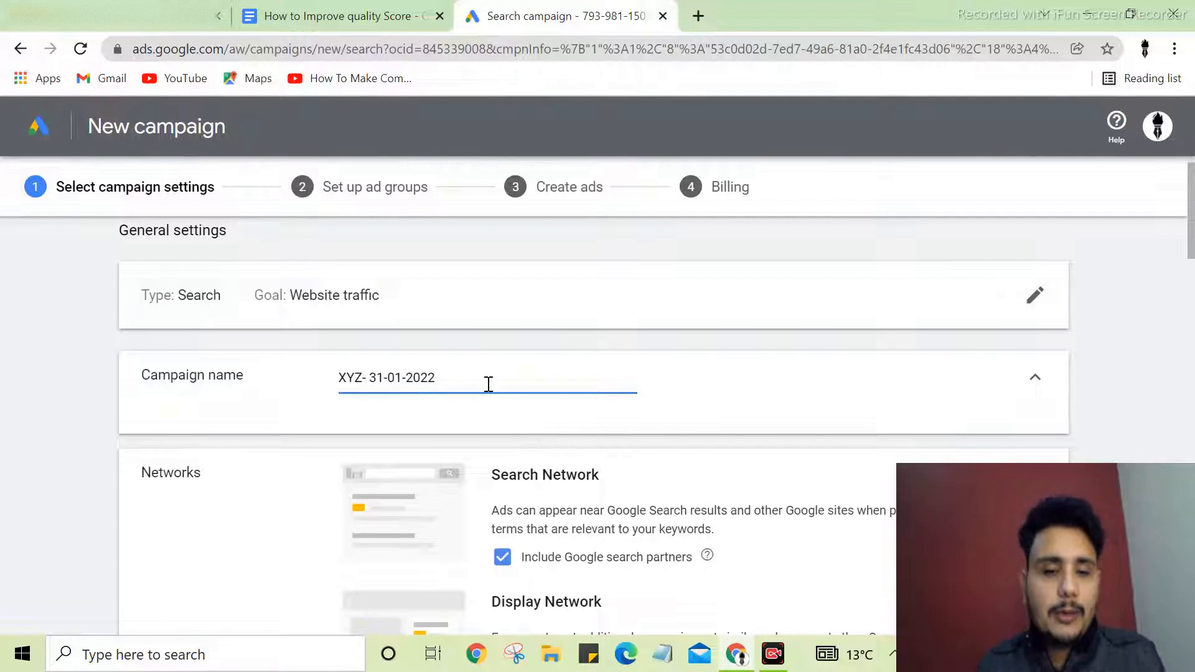
Step: Exclude the Google Display Network from the campaign's networks and collapse the Networks section
scroll(488, 384, down, 2)
click(157, 339)
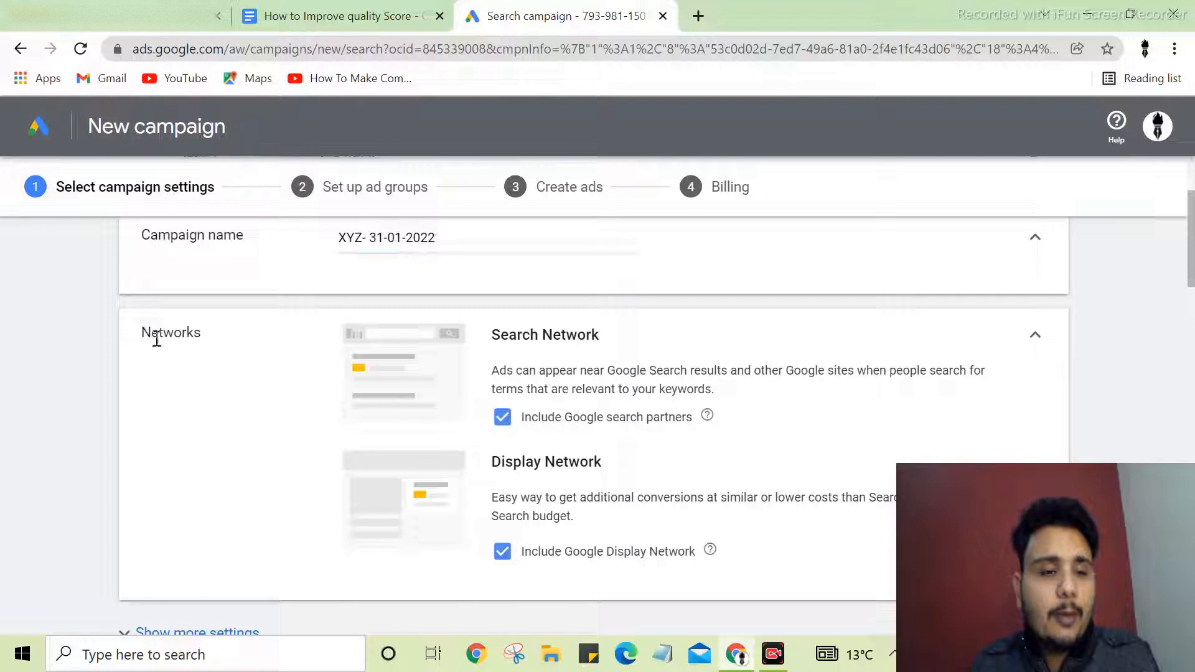
double_click(156, 339)
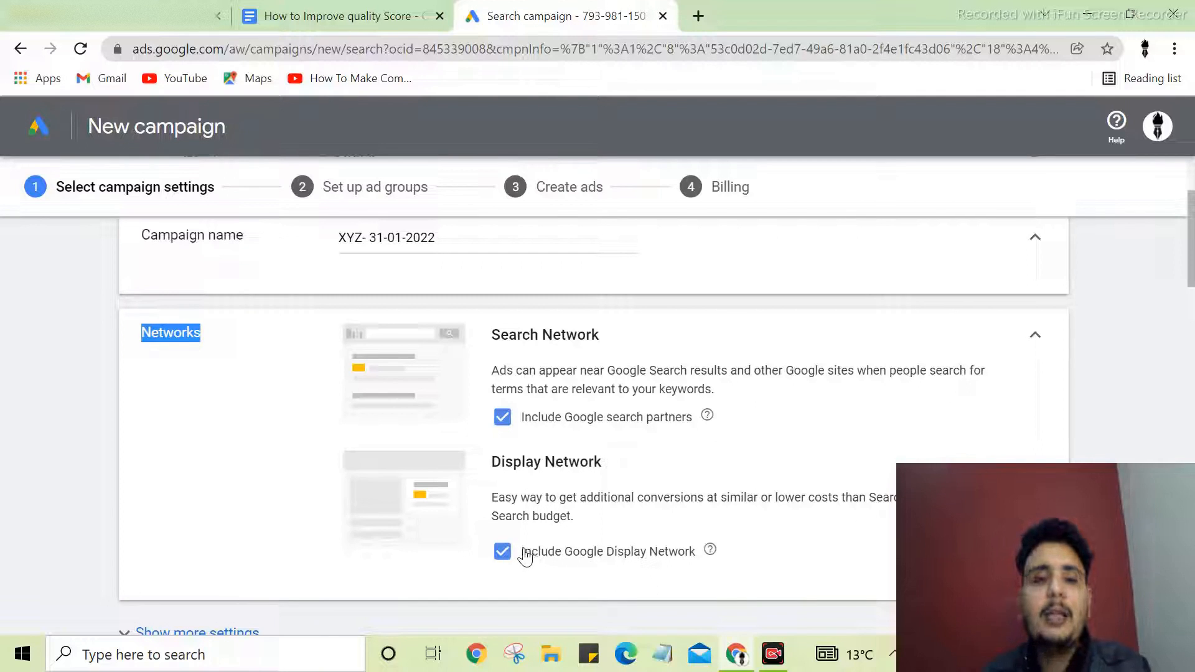
click(502, 552)
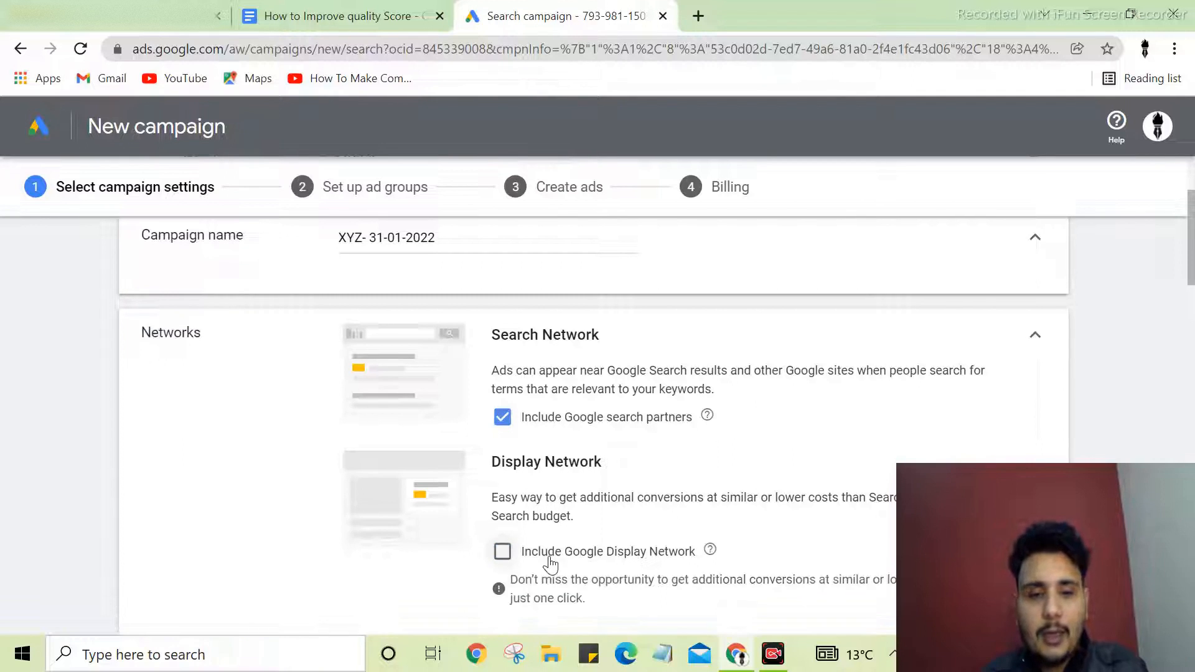
click(1034, 337)
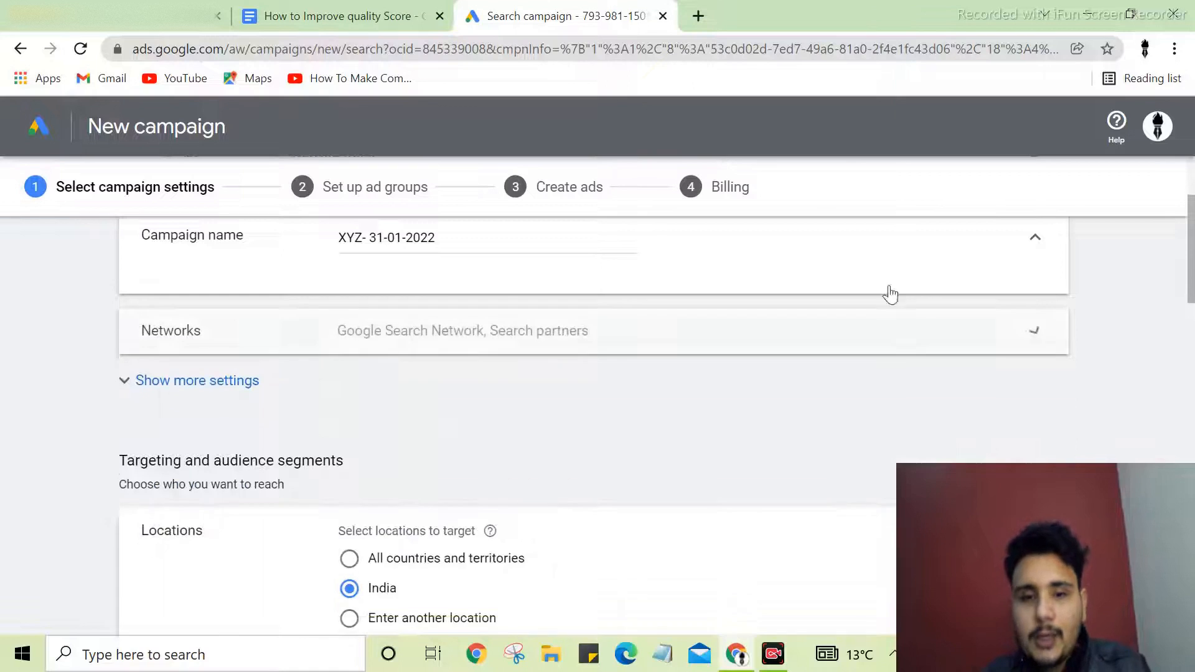
Step: Search Google for "Digital marketing company" in a new browser tab
click(698, 15)
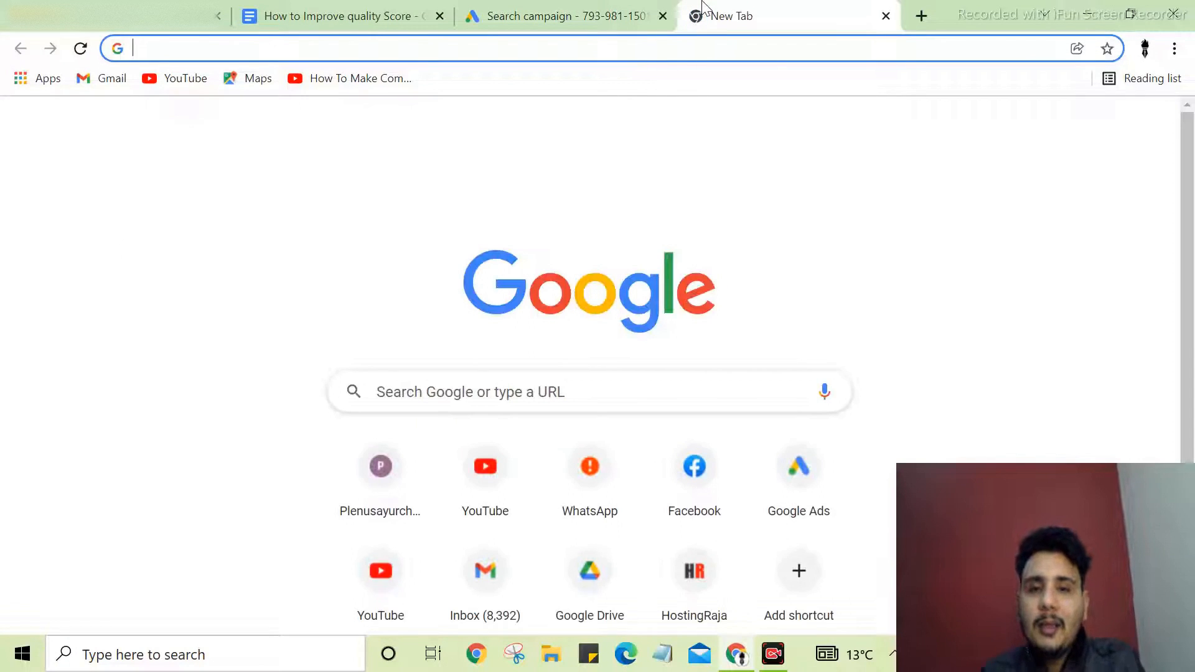
text(Digital marketin)
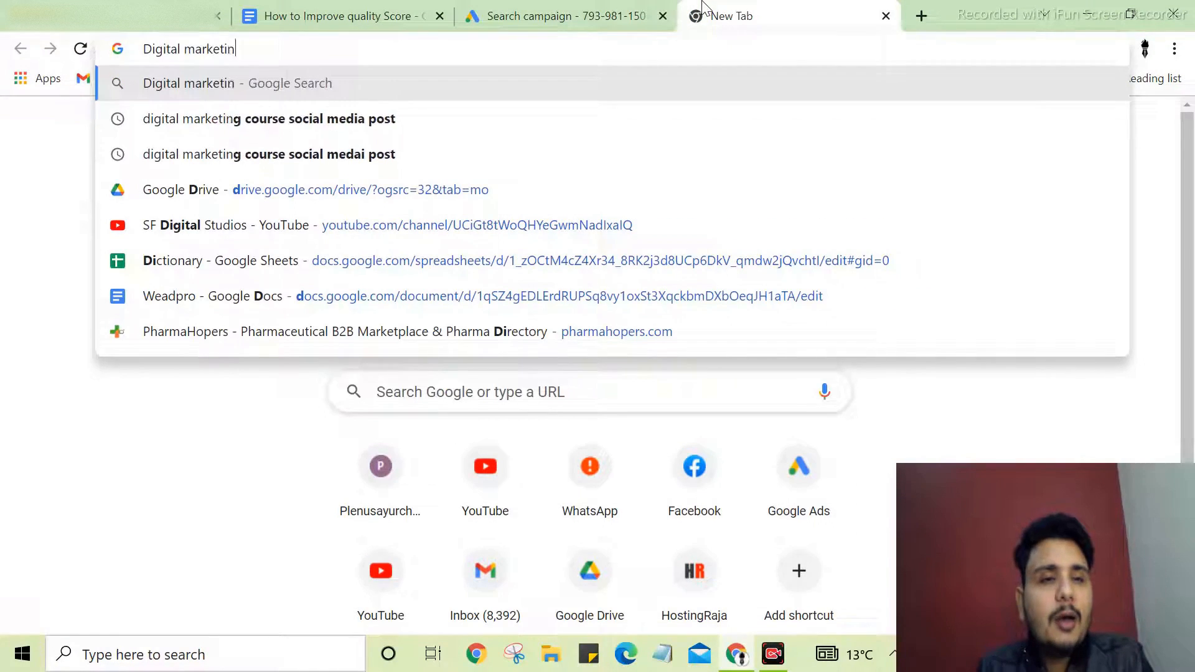
text(g company)
key(Return)
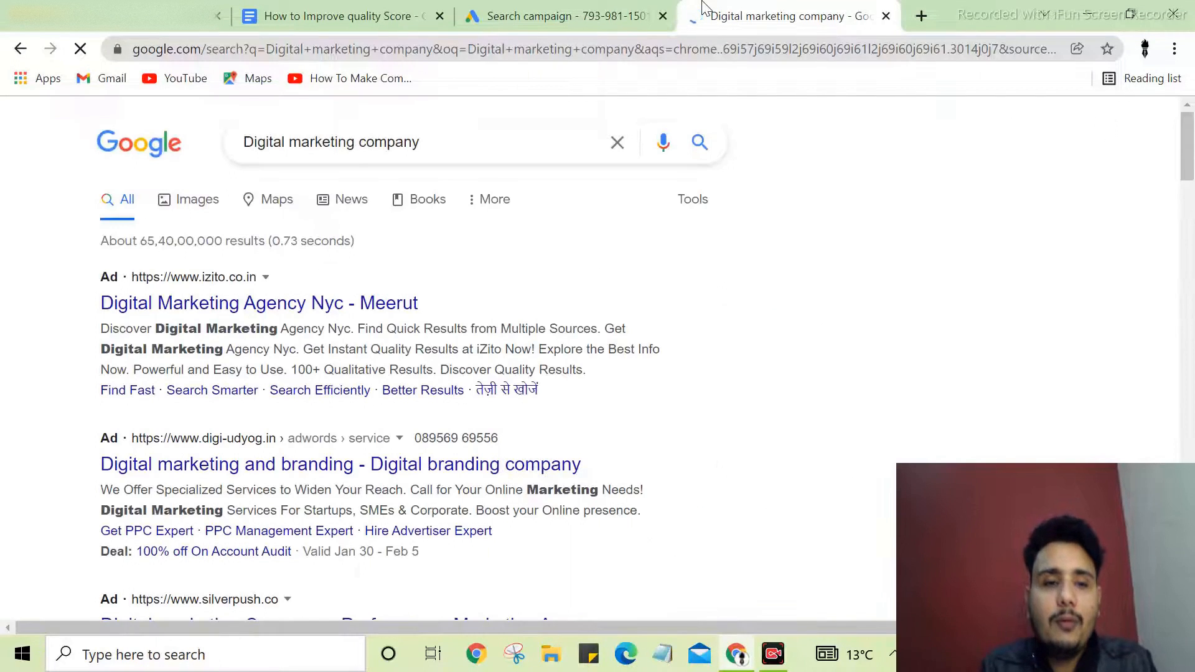
Step: Examine the headlines and placement of the ads in the Google search results for digital marketing companies
drag(98, 303, 525, 316)
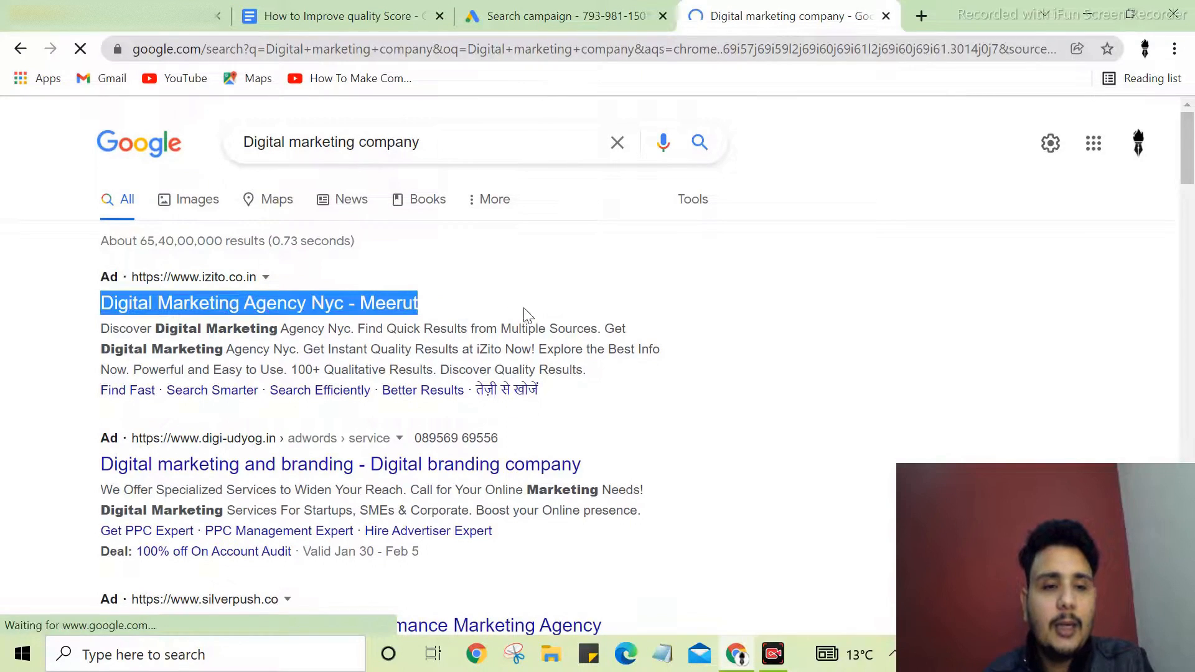
scroll(747, 353, down, 3)
drag(49, 274, 608, 272)
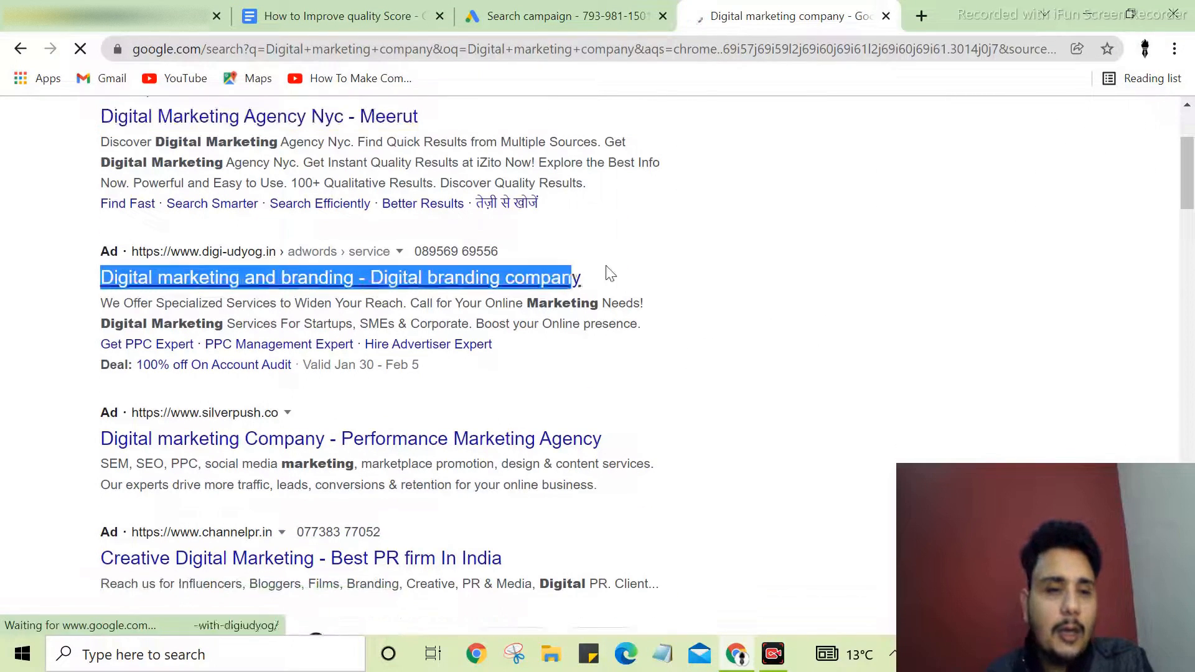
scroll(370, 259, up, 3)
scroll(458, 144, down, 2)
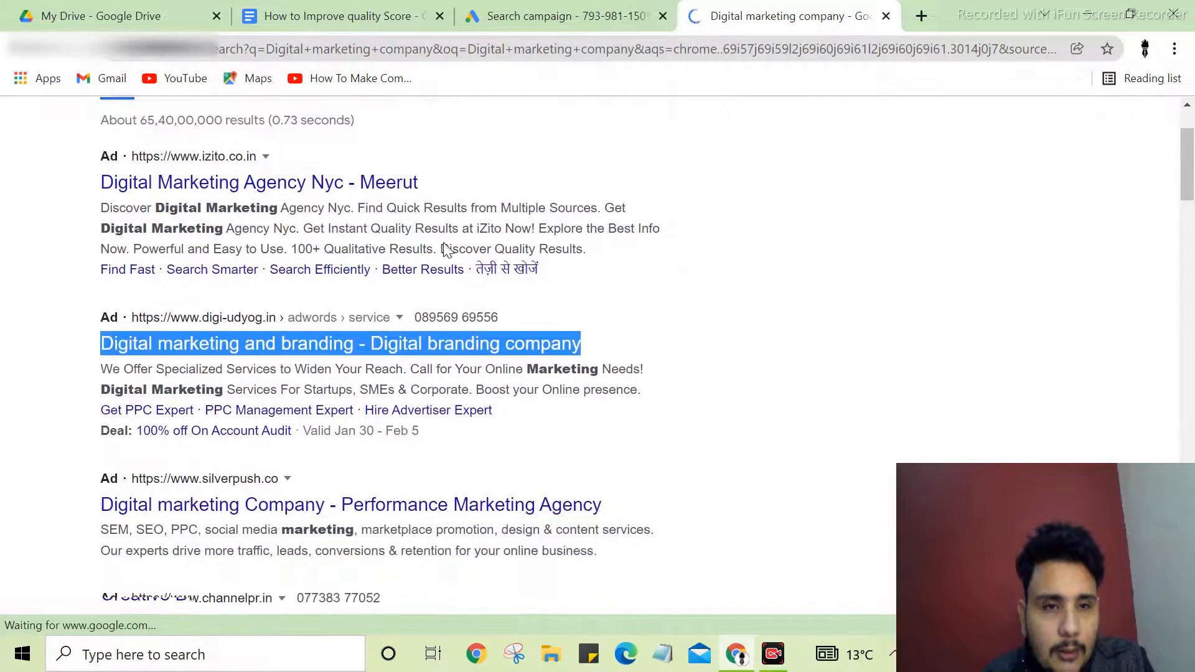
scroll(449, 249, up, 2)
double_click(448, 151)
click(925, 328)
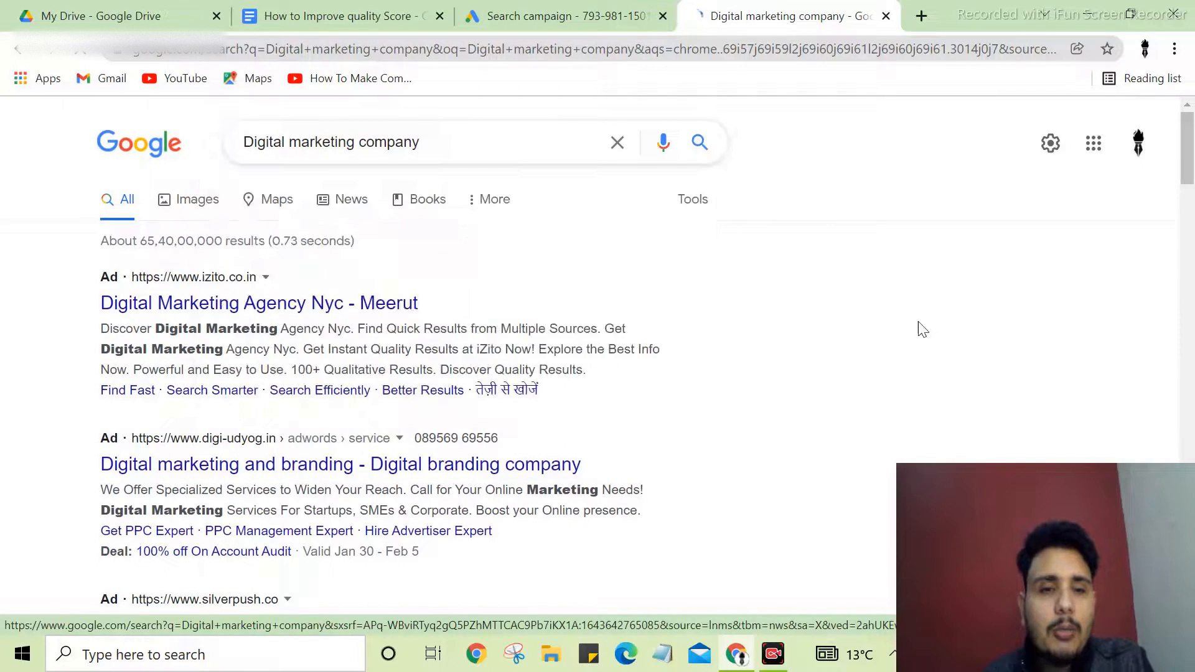
scroll(840, 317, down, 7)
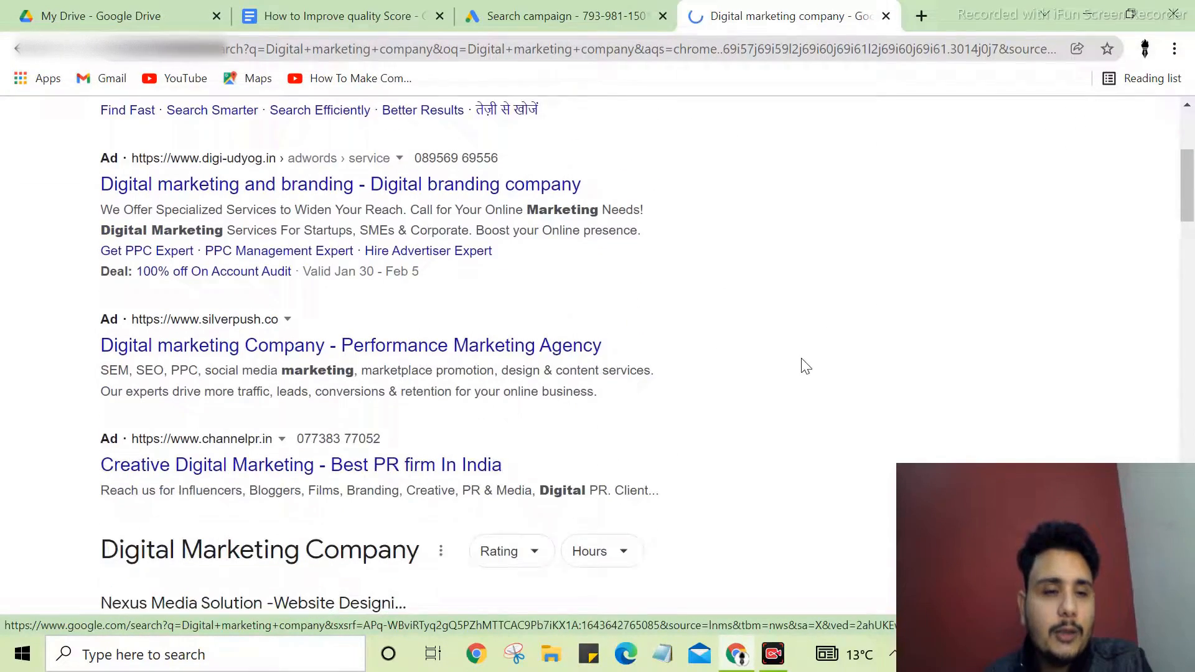
scroll(803, 333, up, 3)
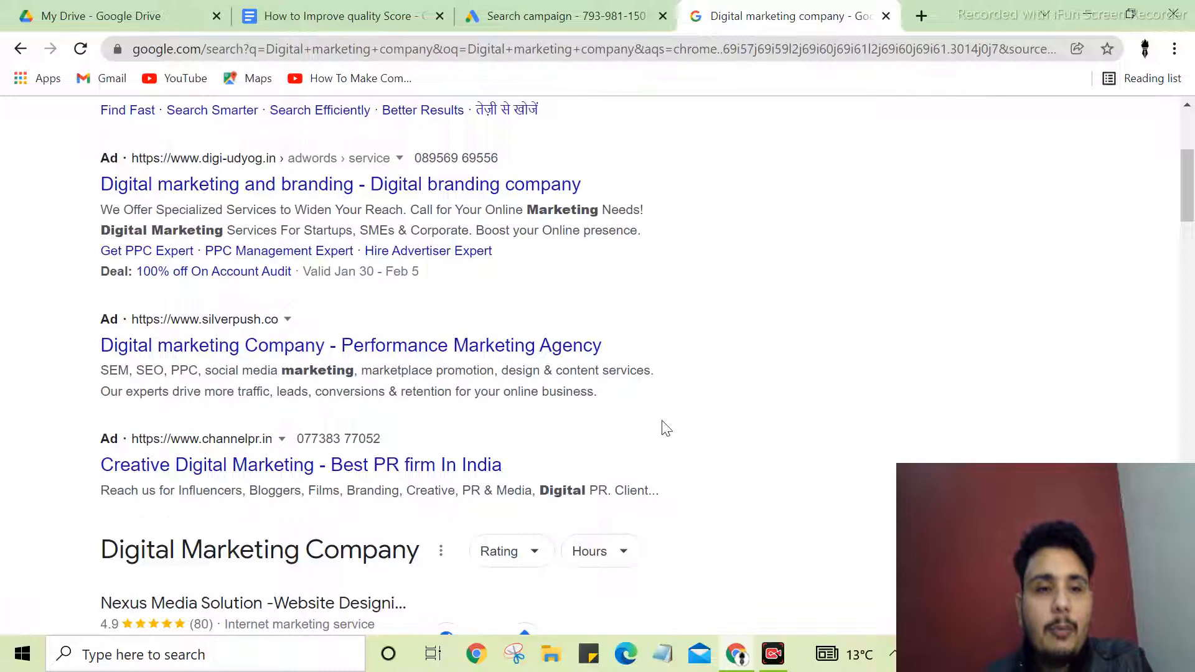
scroll(656, 416, up, 3)
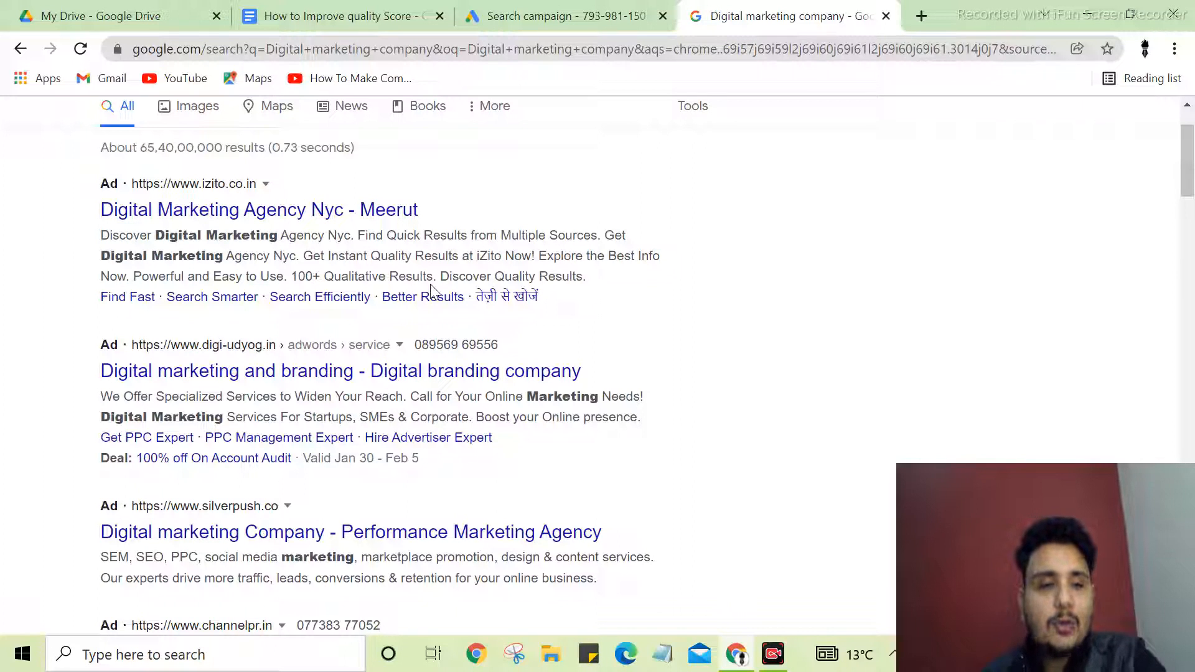
scroll(441, 289, down, 4)
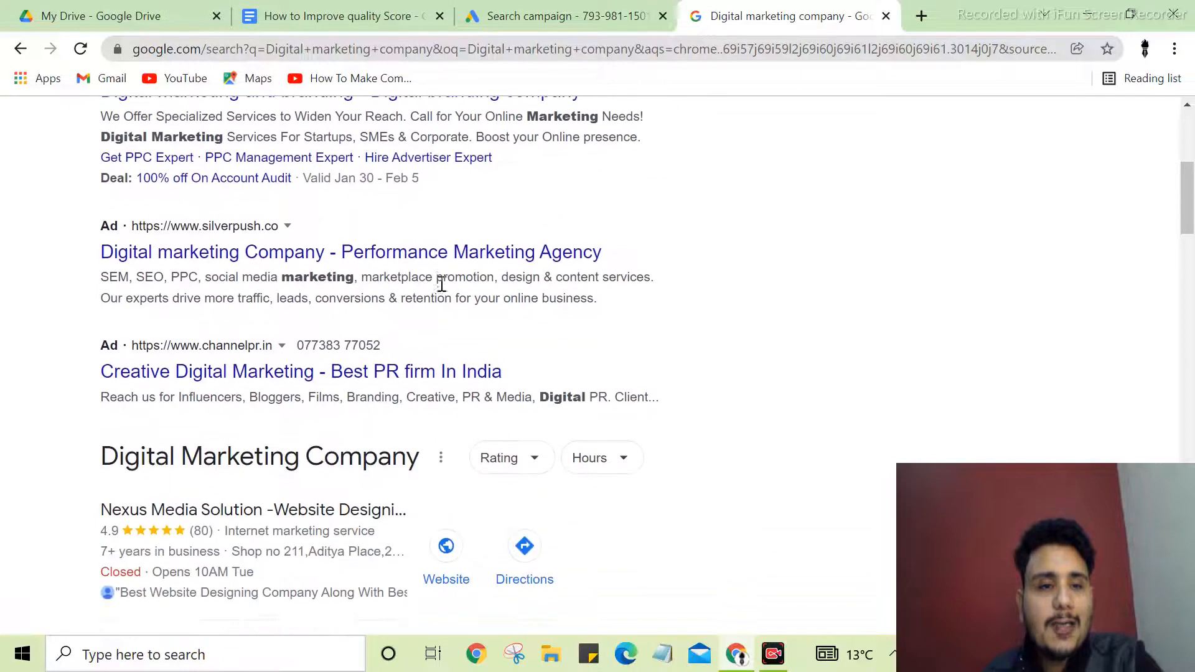
Step: Return to the Google Ads campaign setup and recheck the campaign name and network settings
click(514, 8)
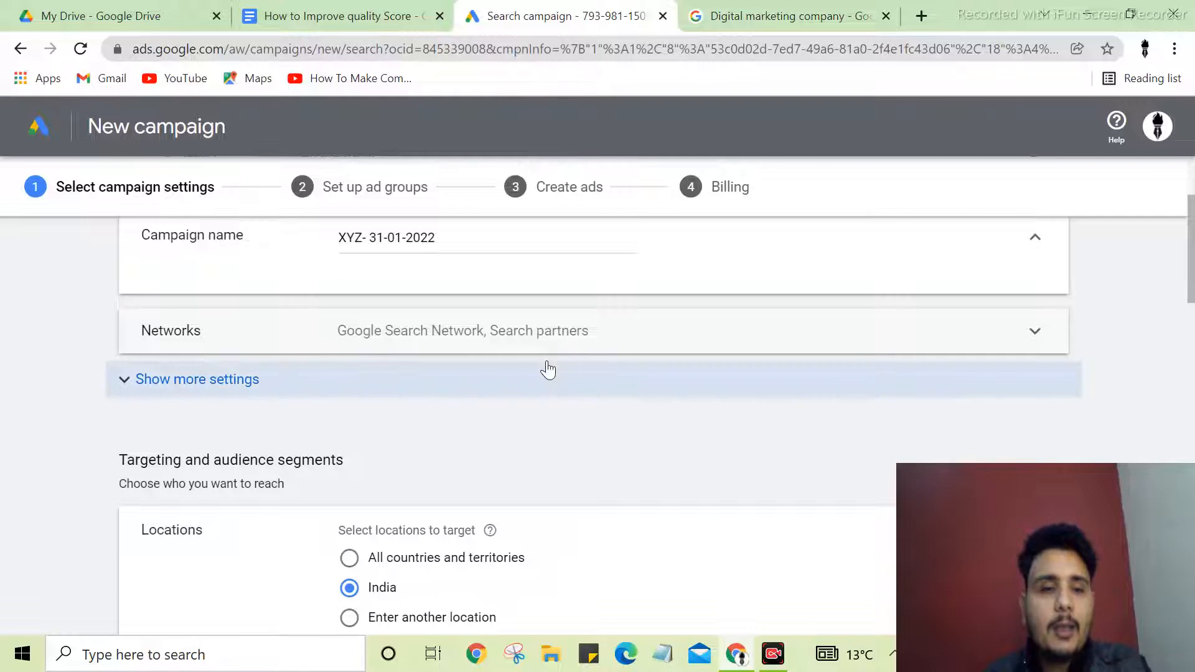
scroll(544, 372, up, 2)
click(549, 392)
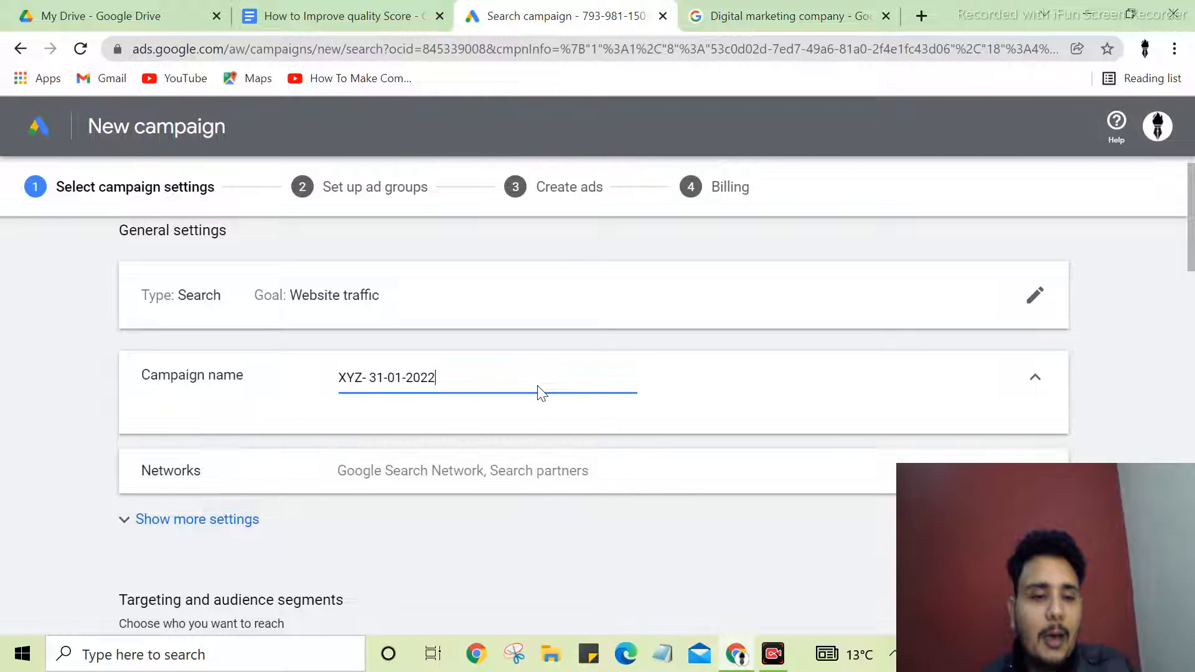
scroll(539, 392, down, 2)
click(684, 349)
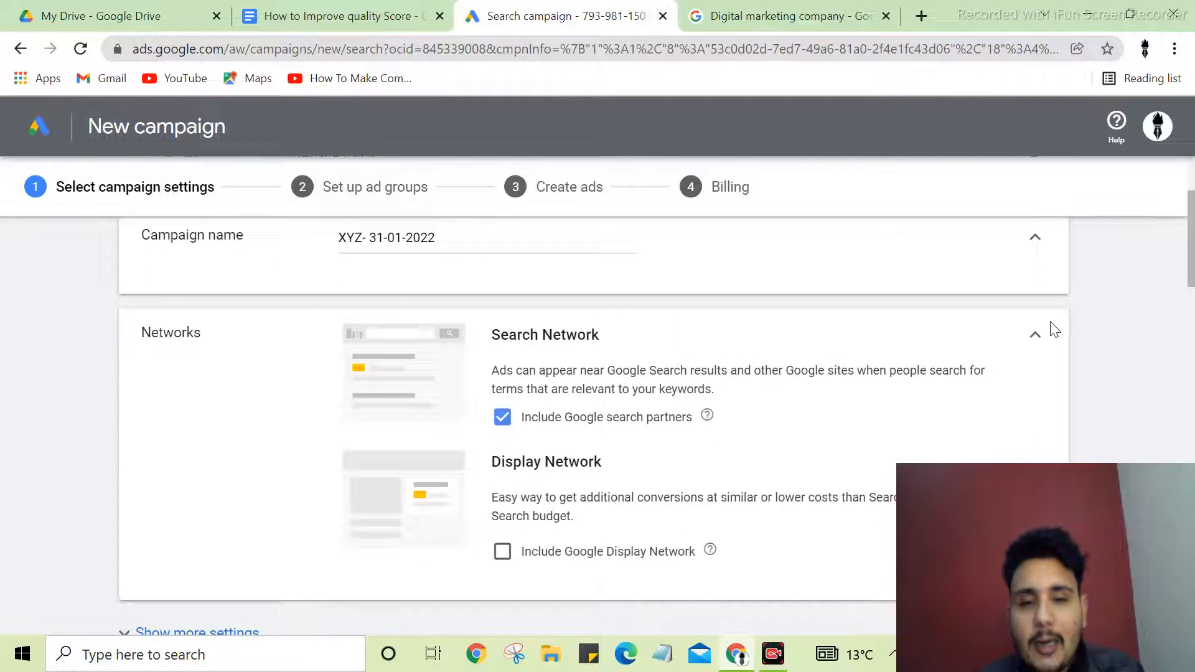
click(1033, 340)
Step: Show the additional campaign settings, review the start and end date options, and collapse that section
scroll(115, 254, down, 3)
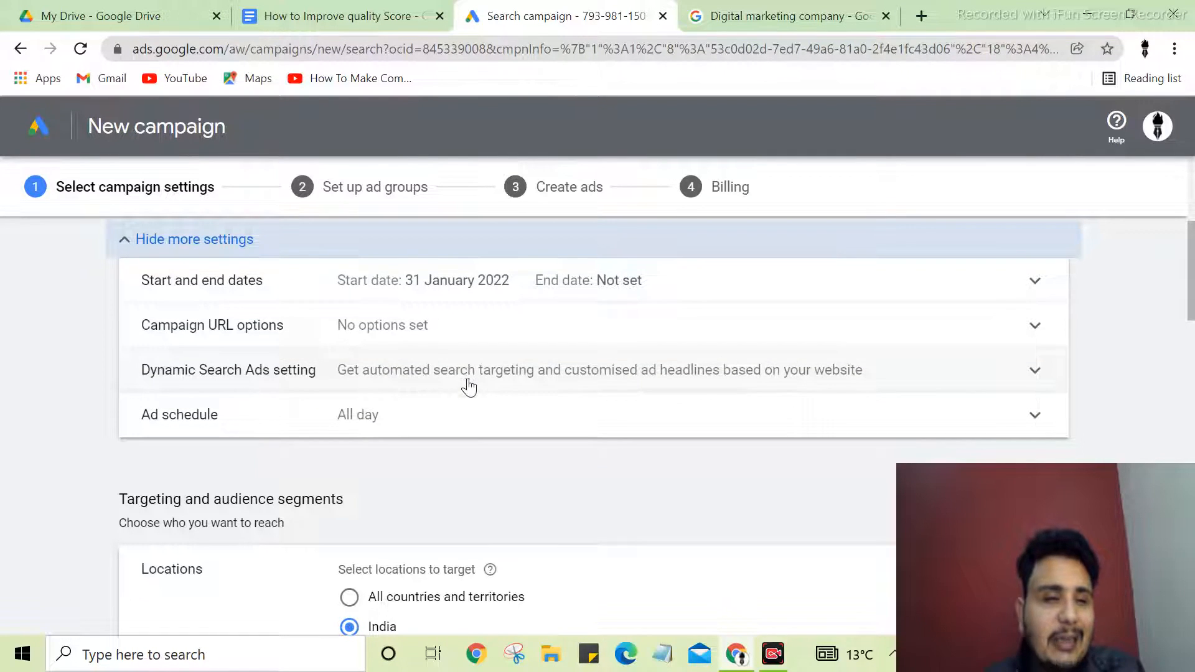
drag(138, 280, 261, 287)
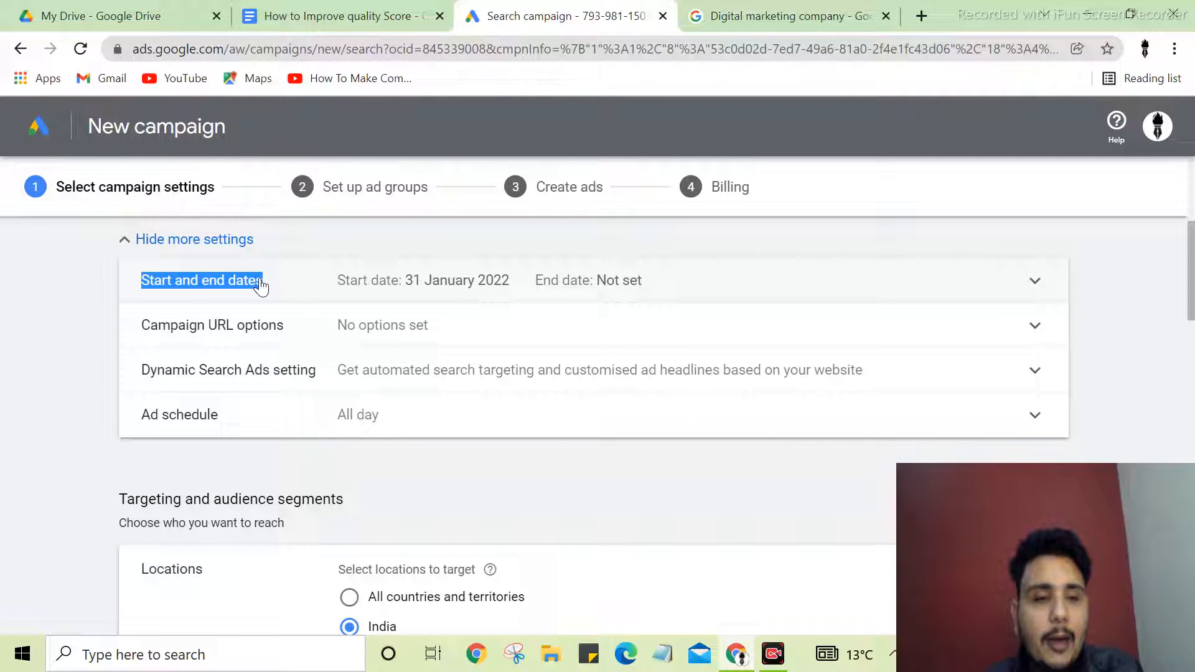
click(260, 286)
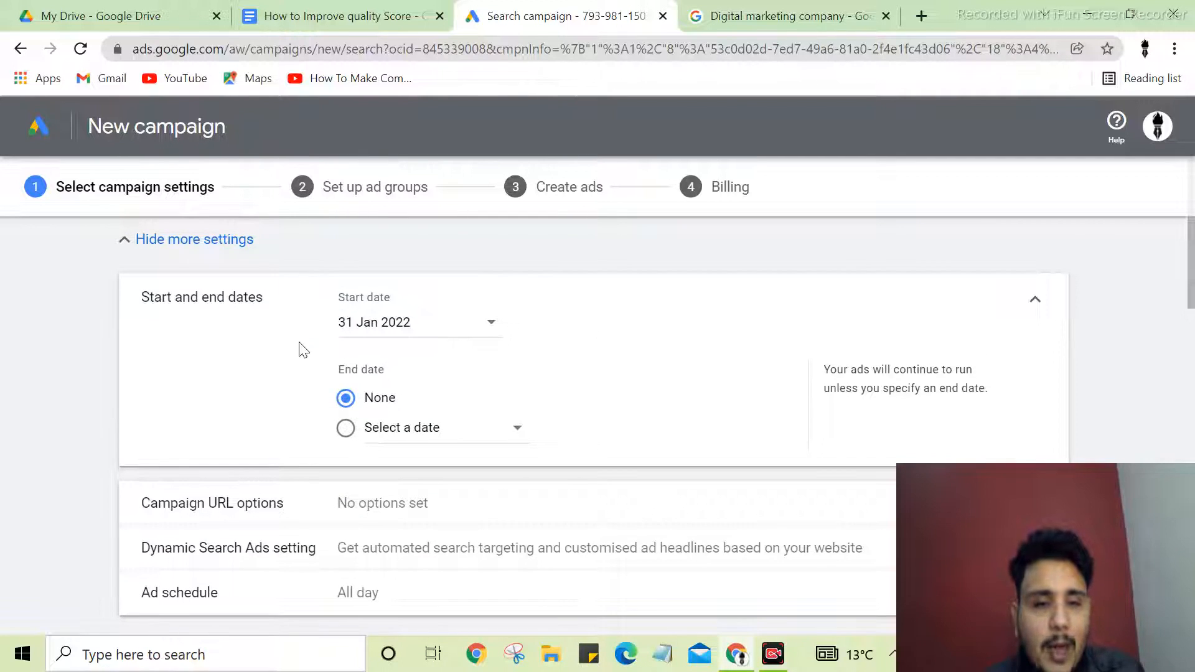
click(128, 240)
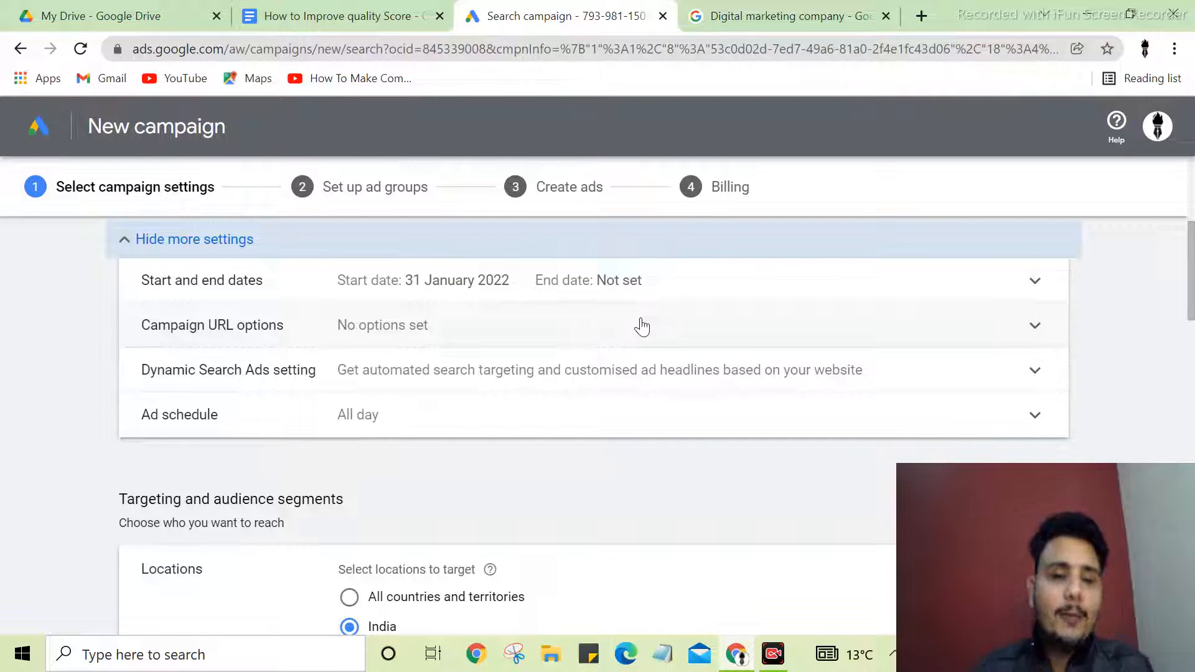
Step: Review the campaign URL options and the ad schedule, collapsing each section again without changes
click(1009, 333)
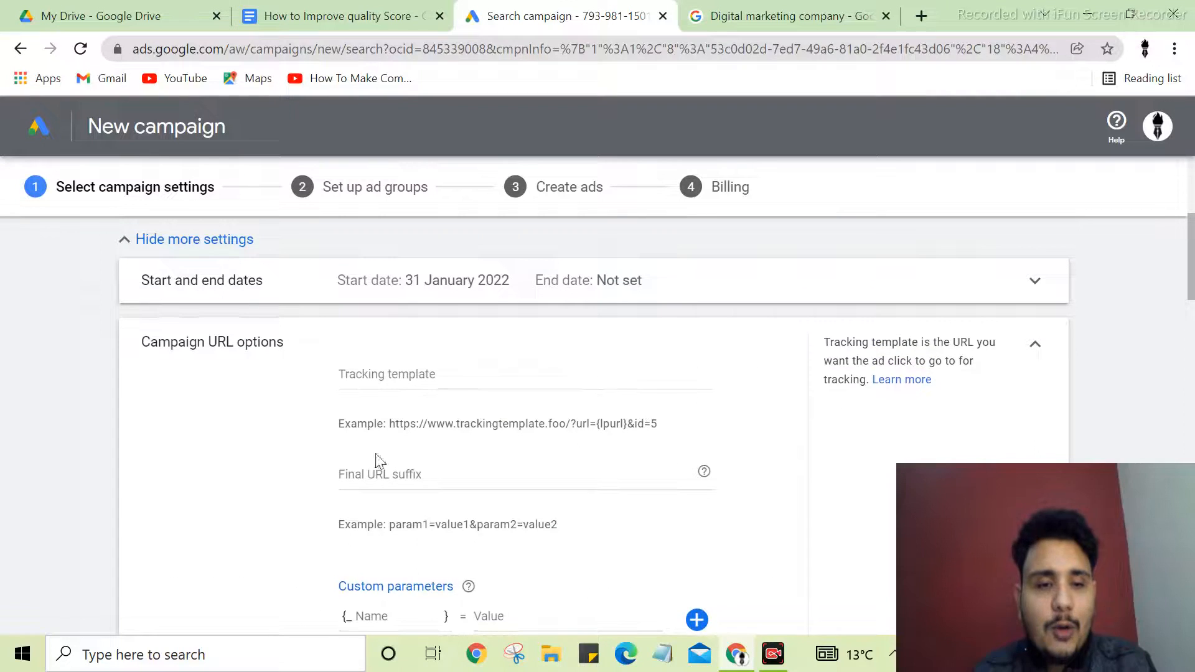
click(1035, 346)
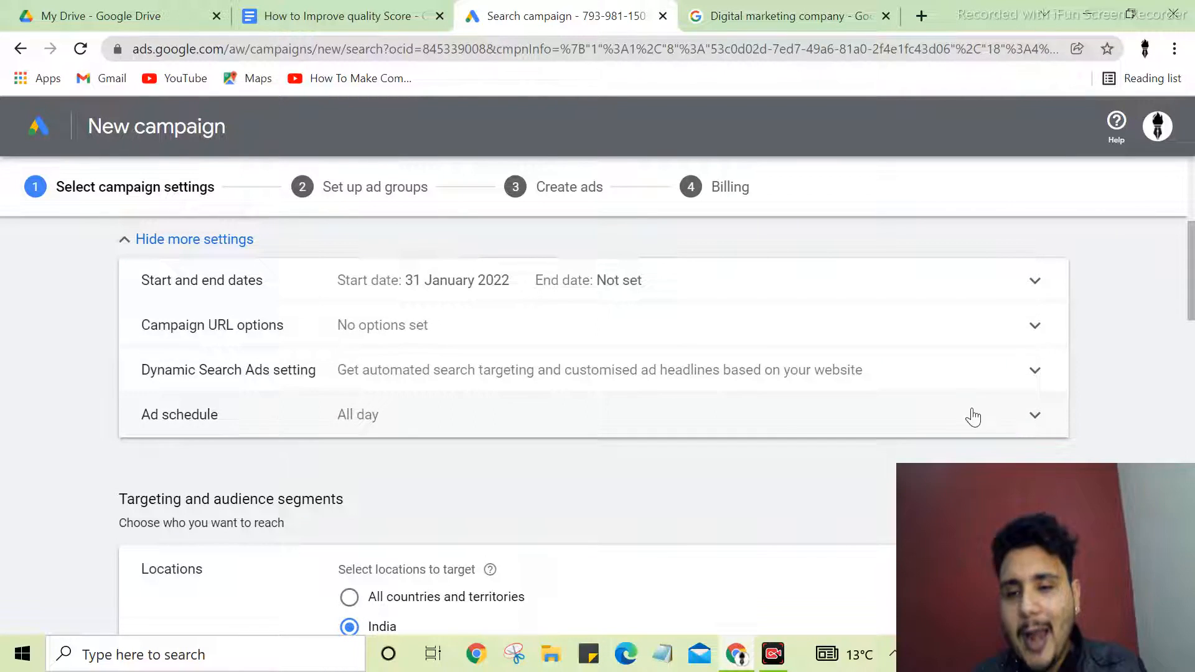
click(777, 422)
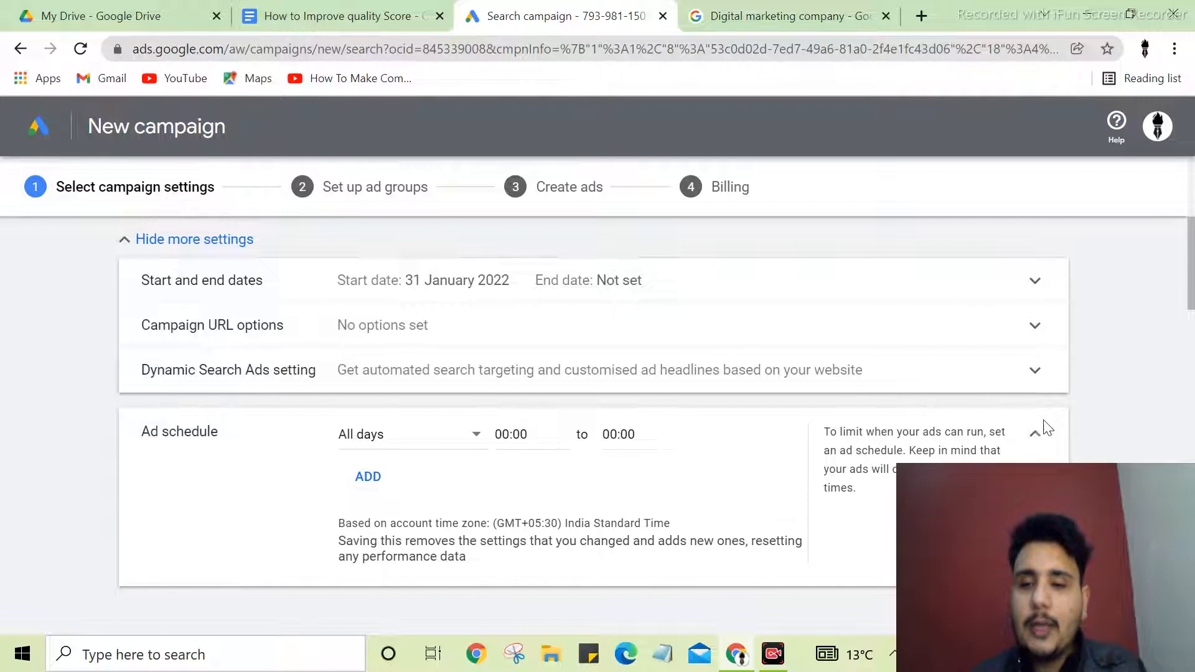
click(1033, 433)
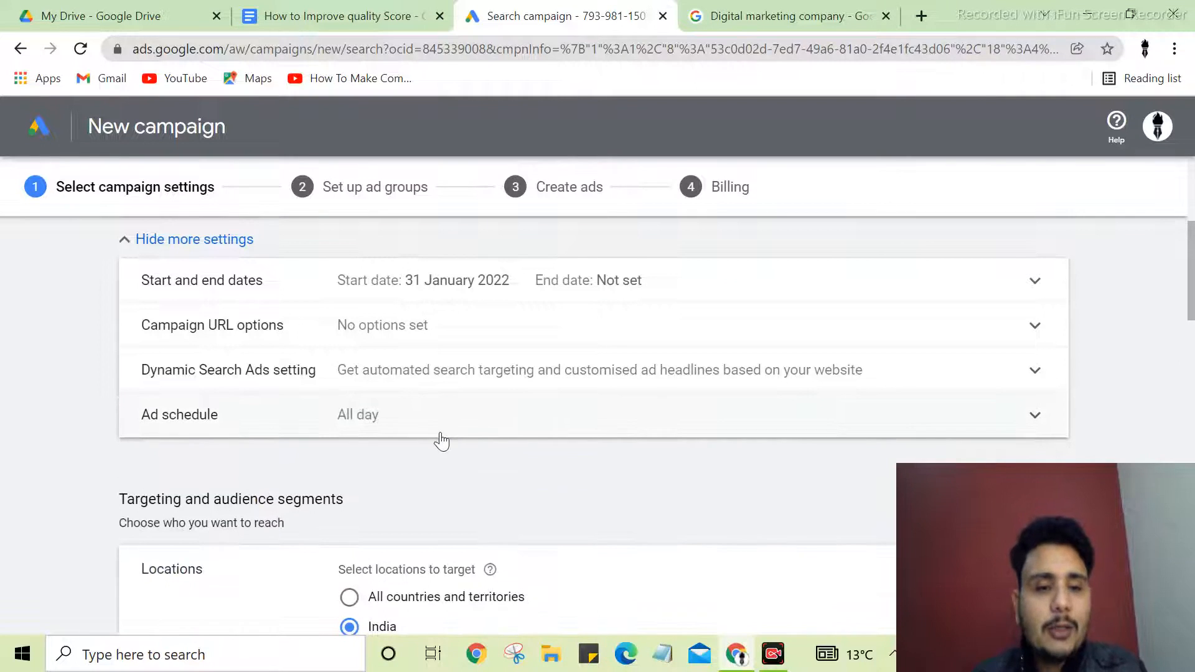
Step: Expand the Dynamic Search Ads setting and examine its domain, language and targeting source options
click(1021, 376)
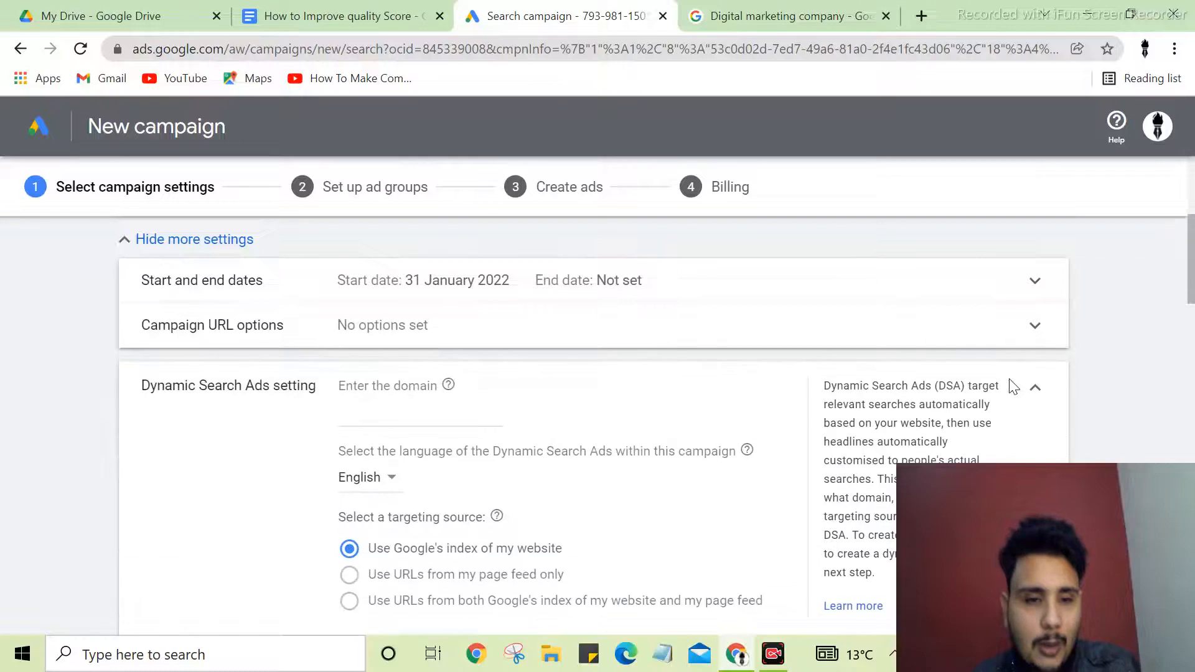
scroll(1011, 386, down, 2)
scroll(1012, 386, up, 2)
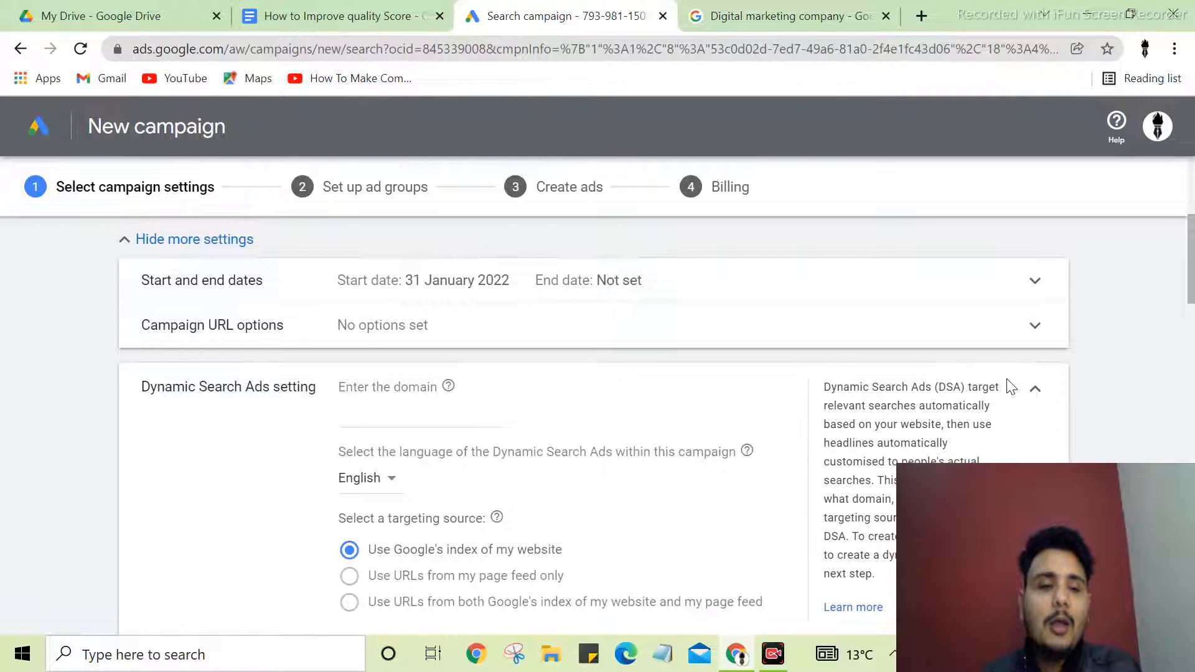
Step: Switch to the Google results for "Digital marketing company" and look over the search ads
click(850, 16)
scroll(737, 252, up, 1)
scroll(735, 252, up, 1)
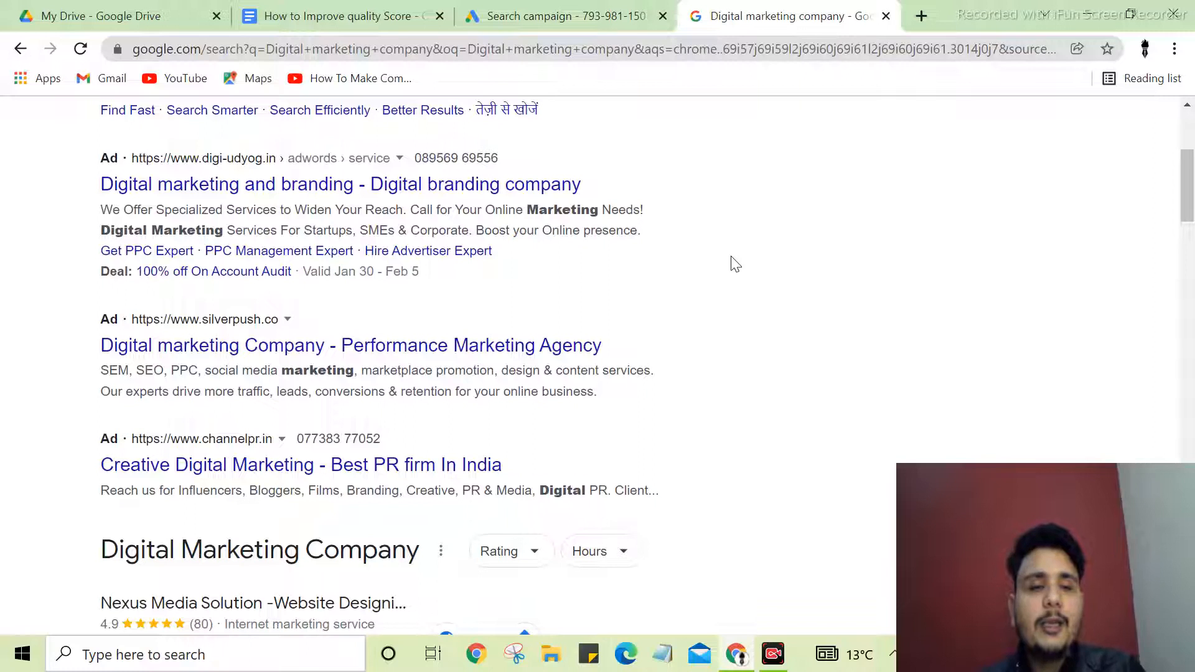
scroll(734, 312, up, 1)
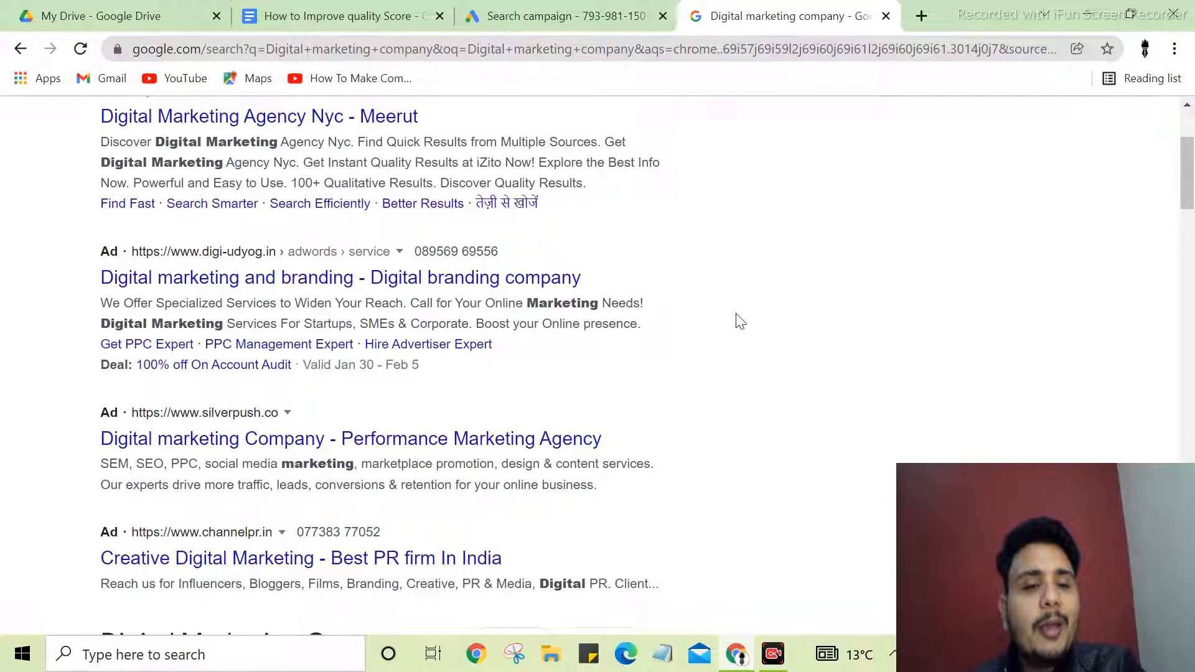
scroll(734, 321, up, 3)
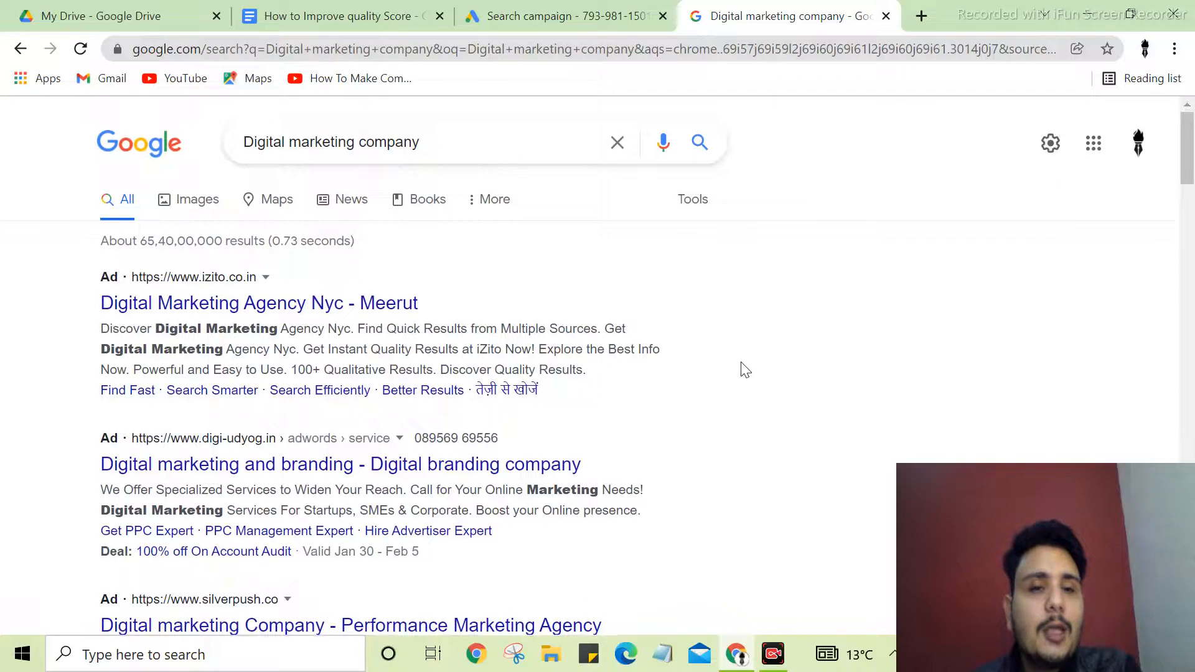
Step: Return to the Google Ads campaign setup and collapse the Dynamic Search Ads setting without changes
click(559, 9)
scroll(645, 355, down, 2)
scroll(647, 356, up, 2)
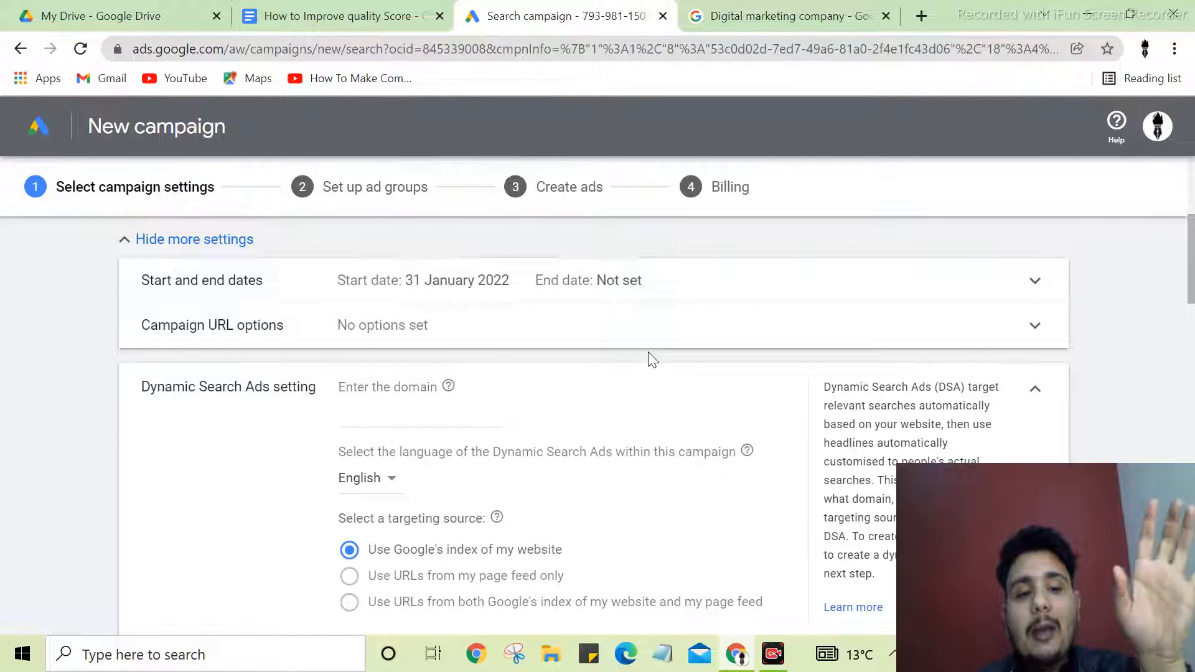
click(1039, 404)
scroll(914, 389, down, 2)
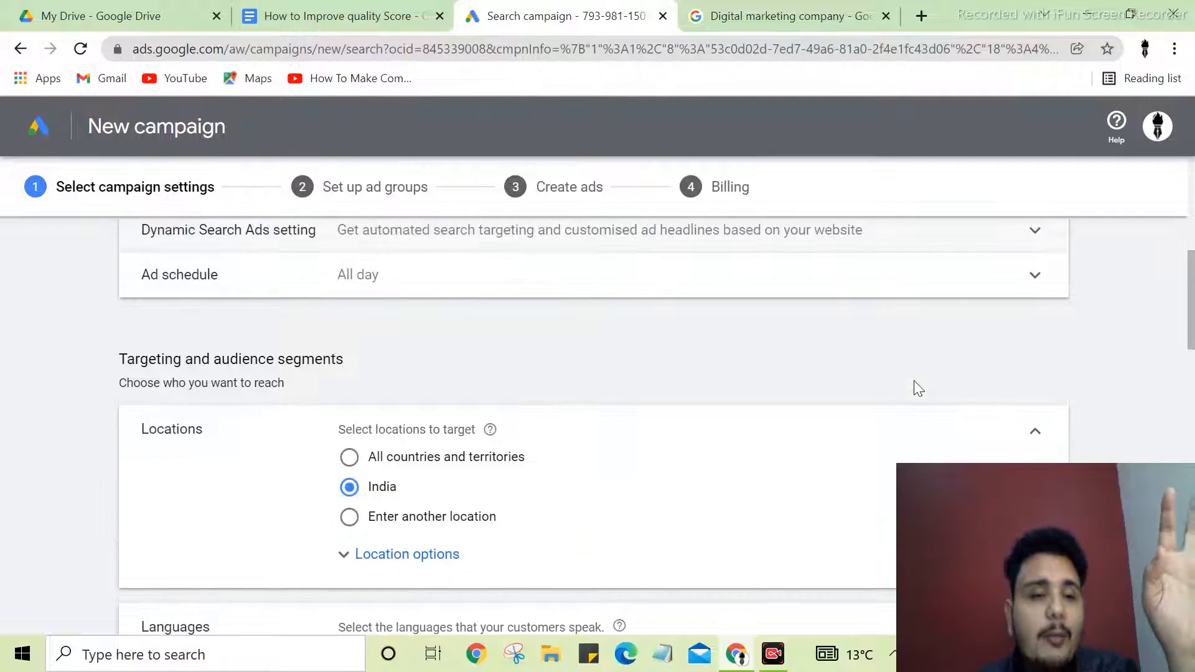
Step: Expand the ad schedule and set its first entry to Mondays from 00:45 to 00:00
click(1049, 294)
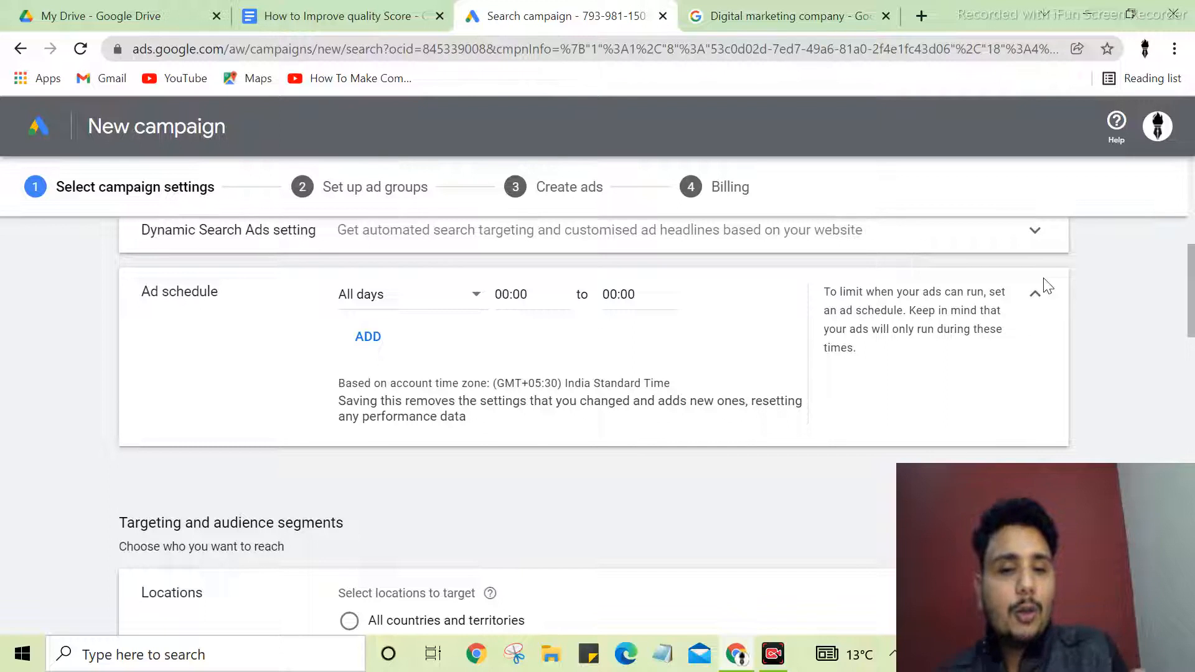
click(432, 295)
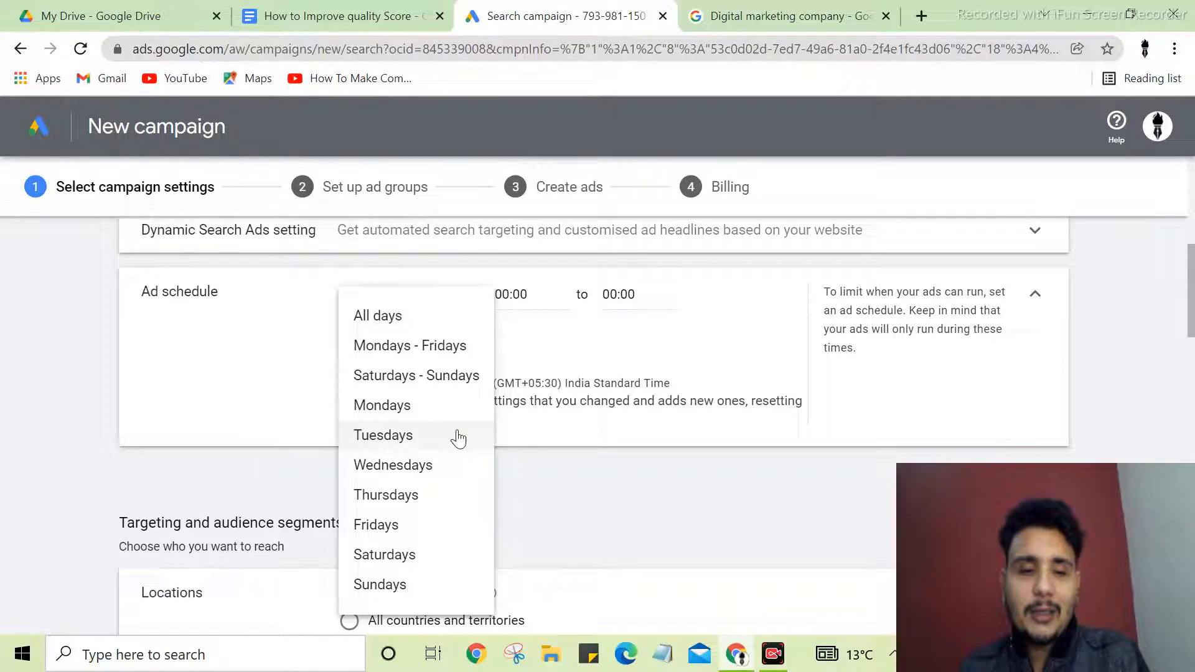
click(471, 414)
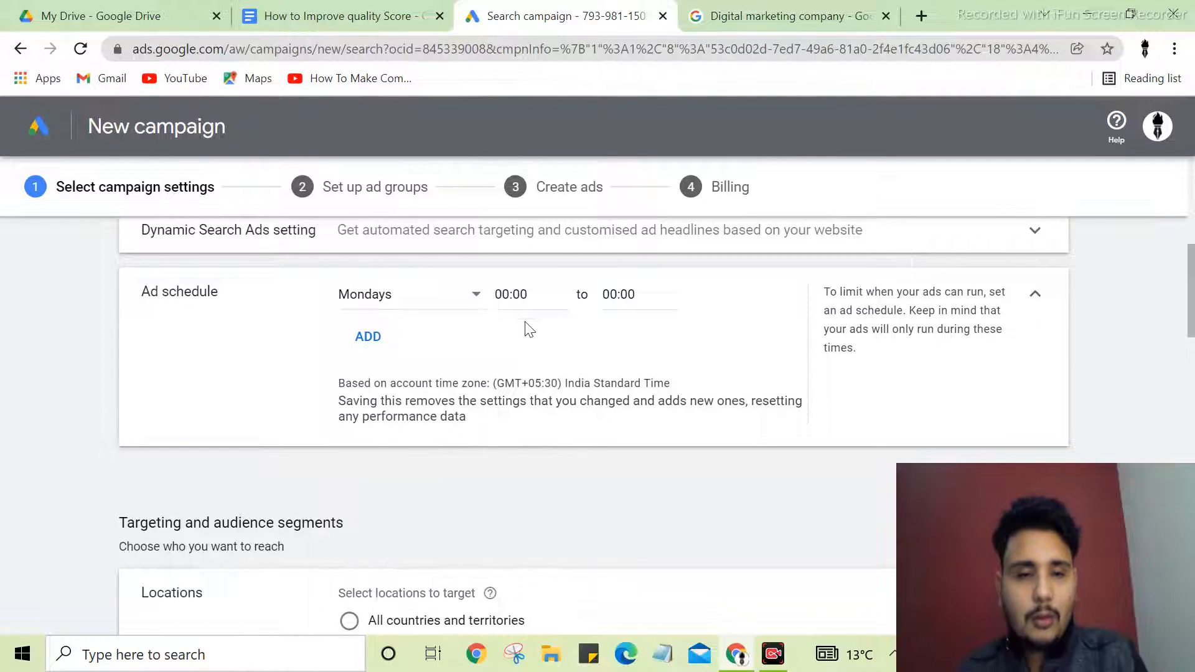
click(516, 296)
click(517, 429)
click(632, 302)
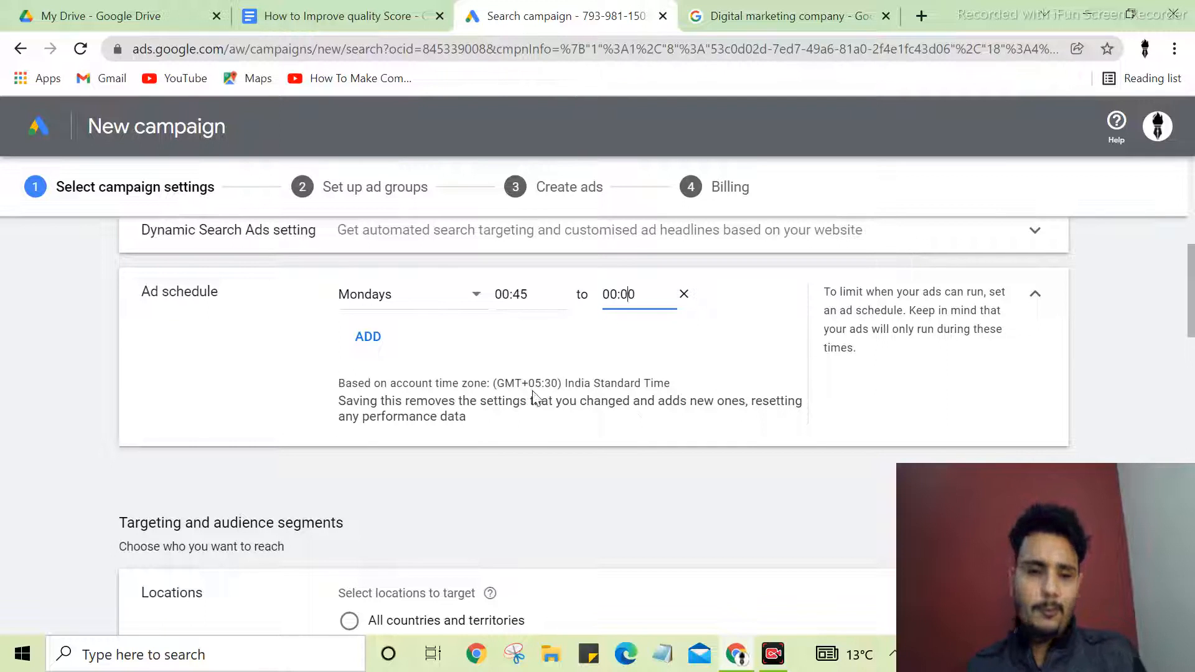
Step: Add a Tuesdays entry from 00:00 to 00:00 to the ad schedule and collapse the section
click(366, 342)
click(411, 358)
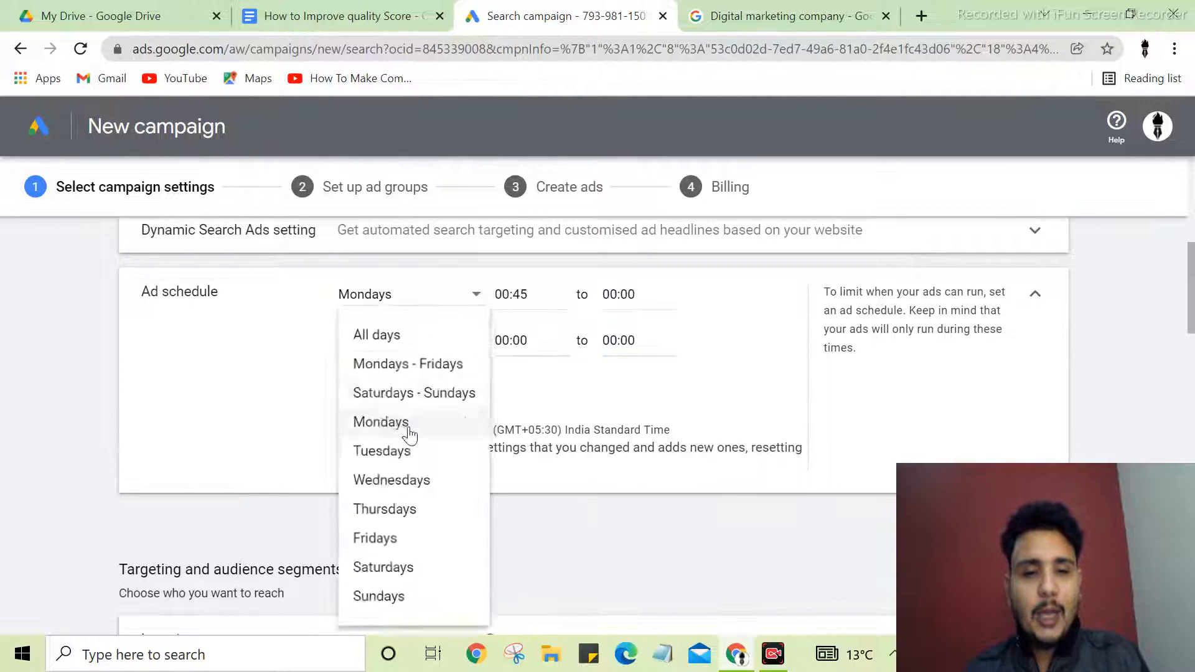
click(399, 462)
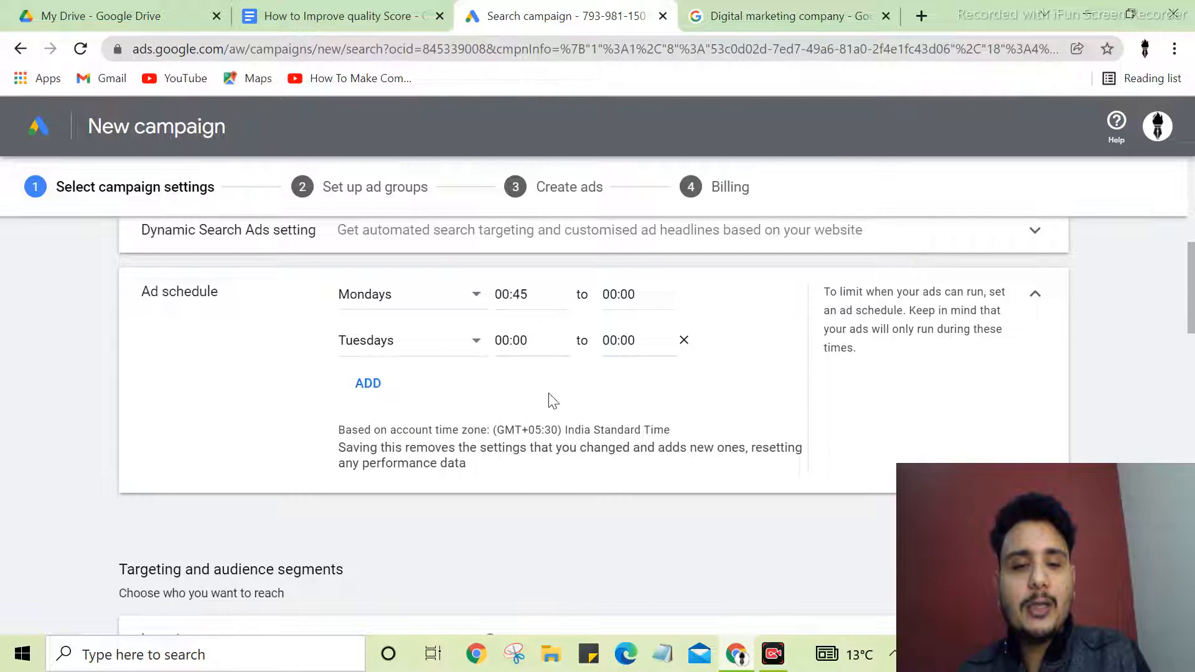
click(534, 346)
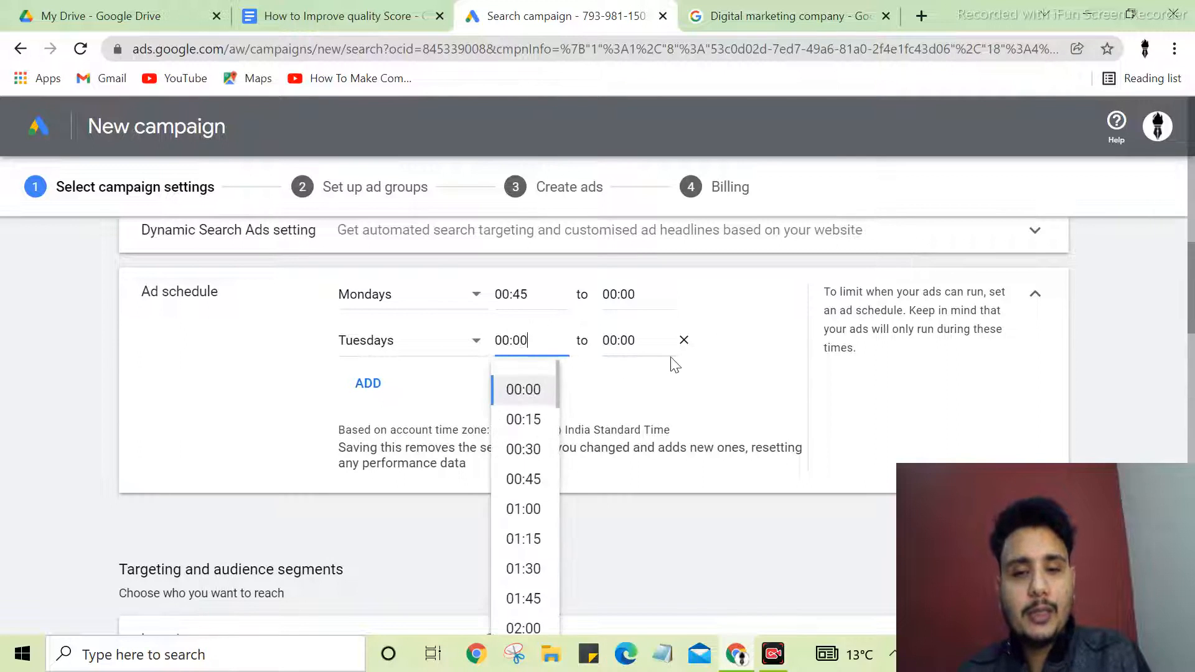
click(769, 398)
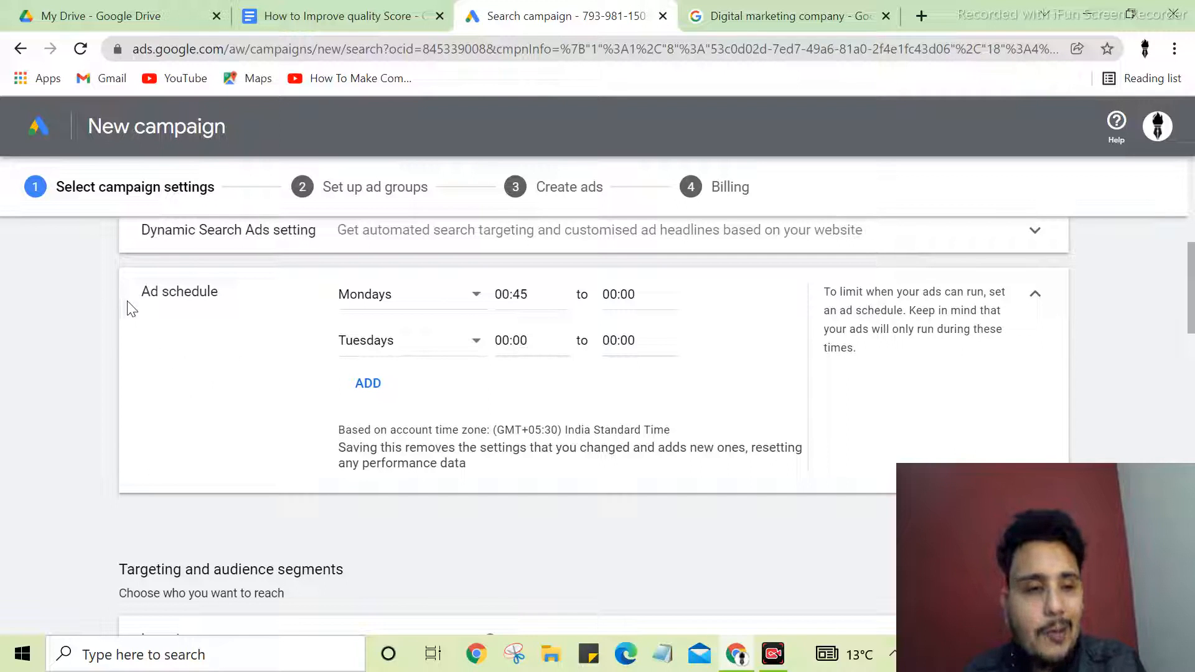
drag(132, 296, 213, 296)
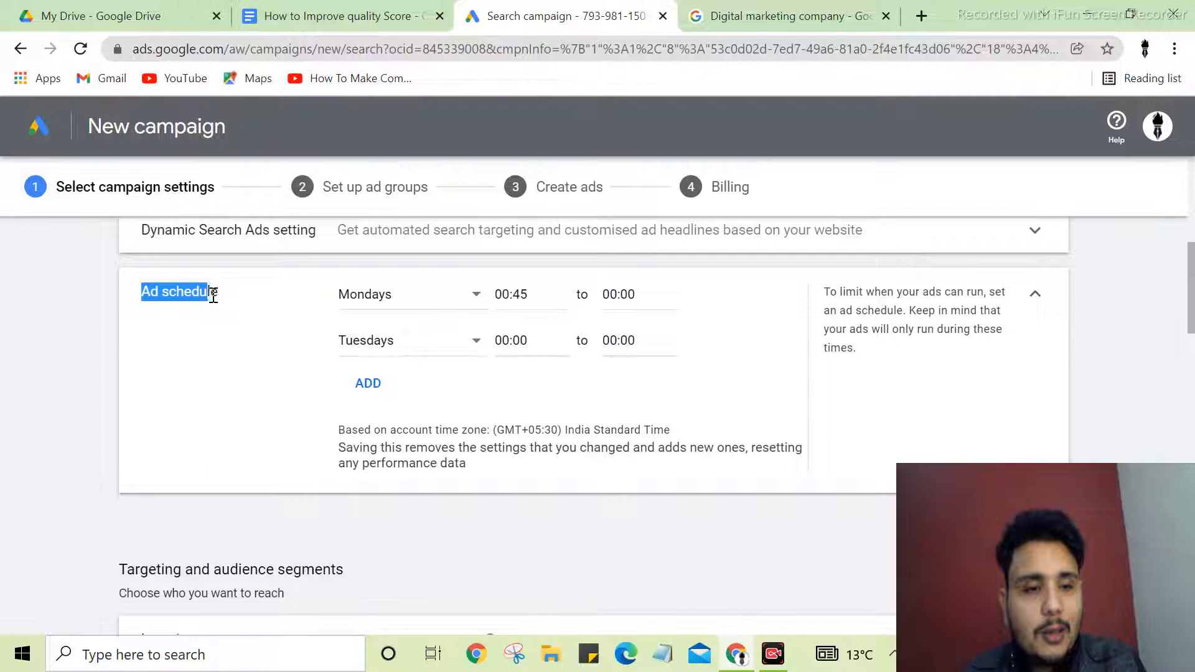
click(1035, 299)
Step: Expand the location options, choose to enter another location, and open the advanced location search
scroll(779, 361, down, 2)
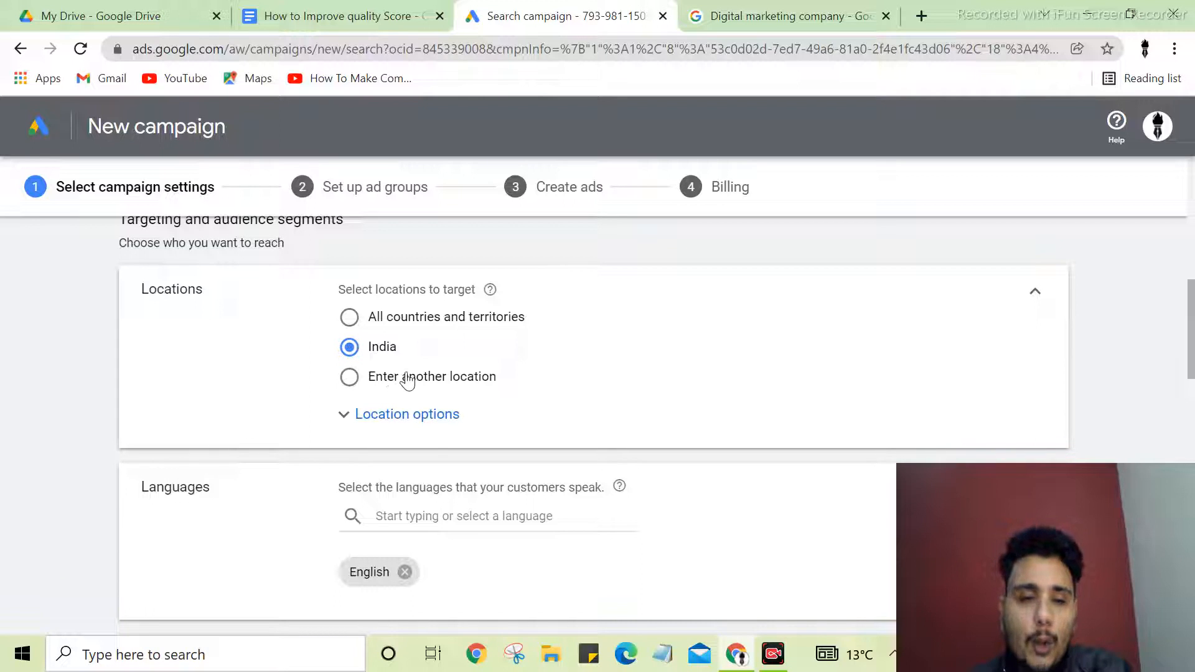
click(414, 421)
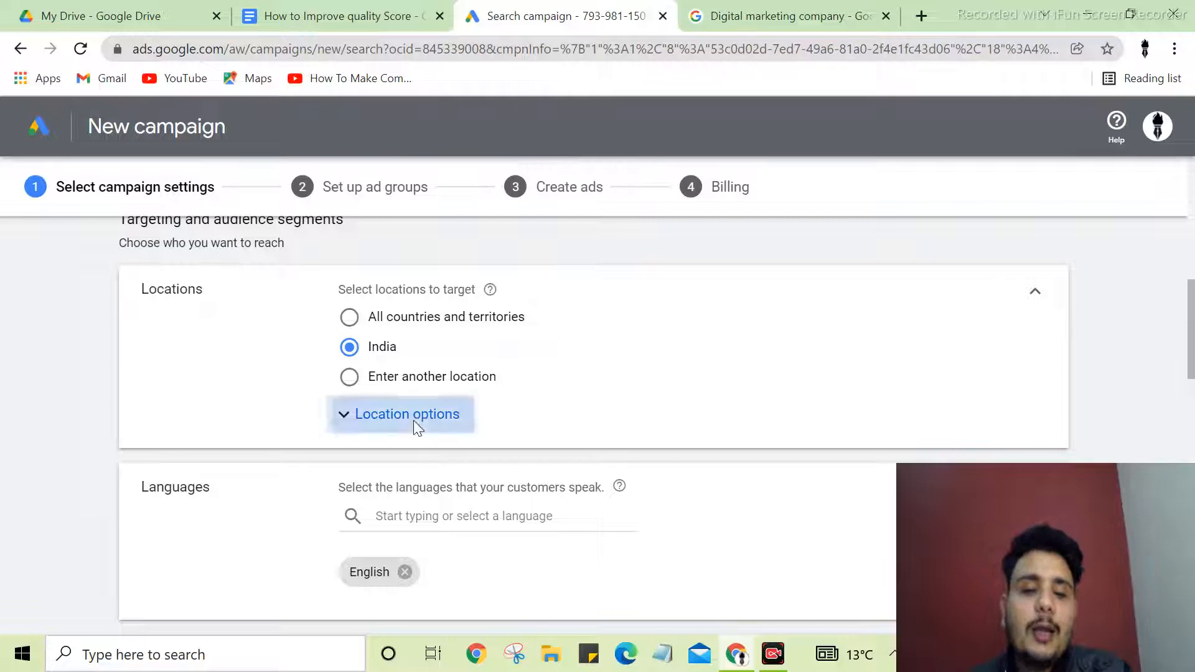
click(457, 381)
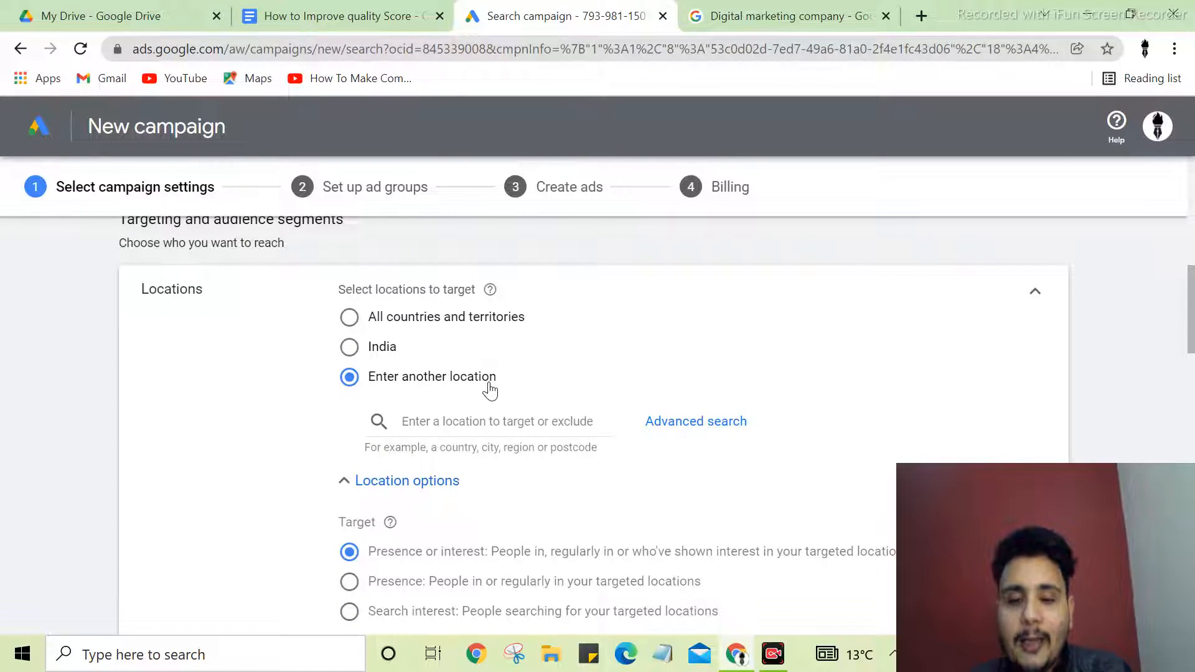
click(691, 431)
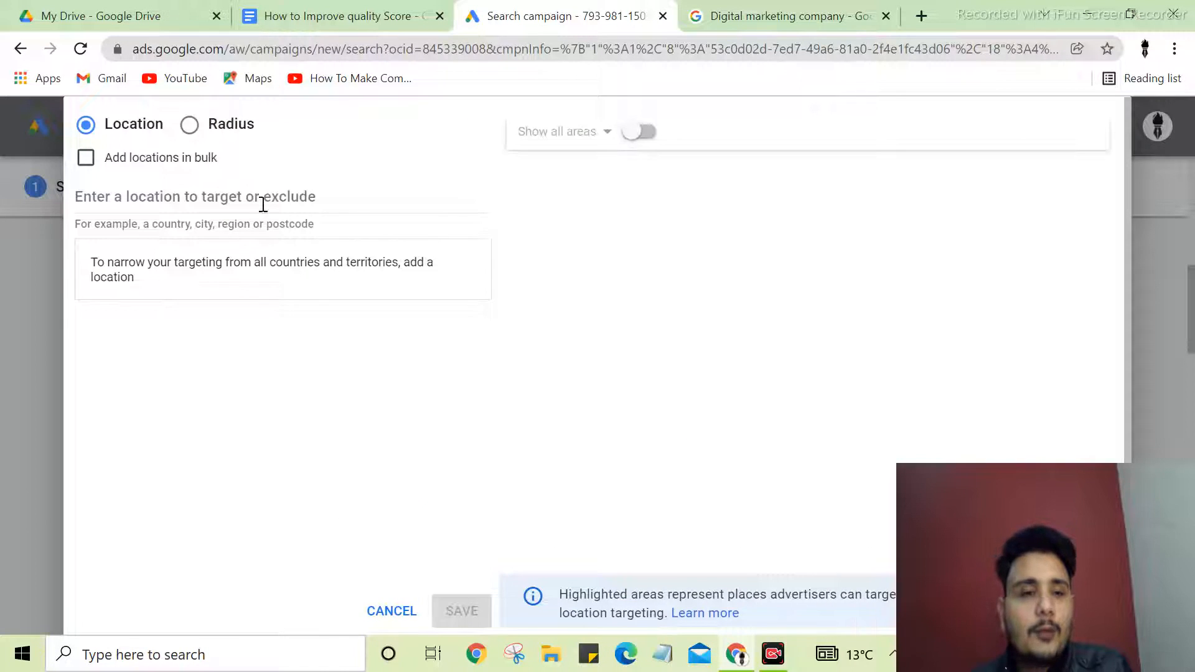
Step: Search for Punjab and add the state of Punjab, India as a targeted location
click(263, 205)
text(P)
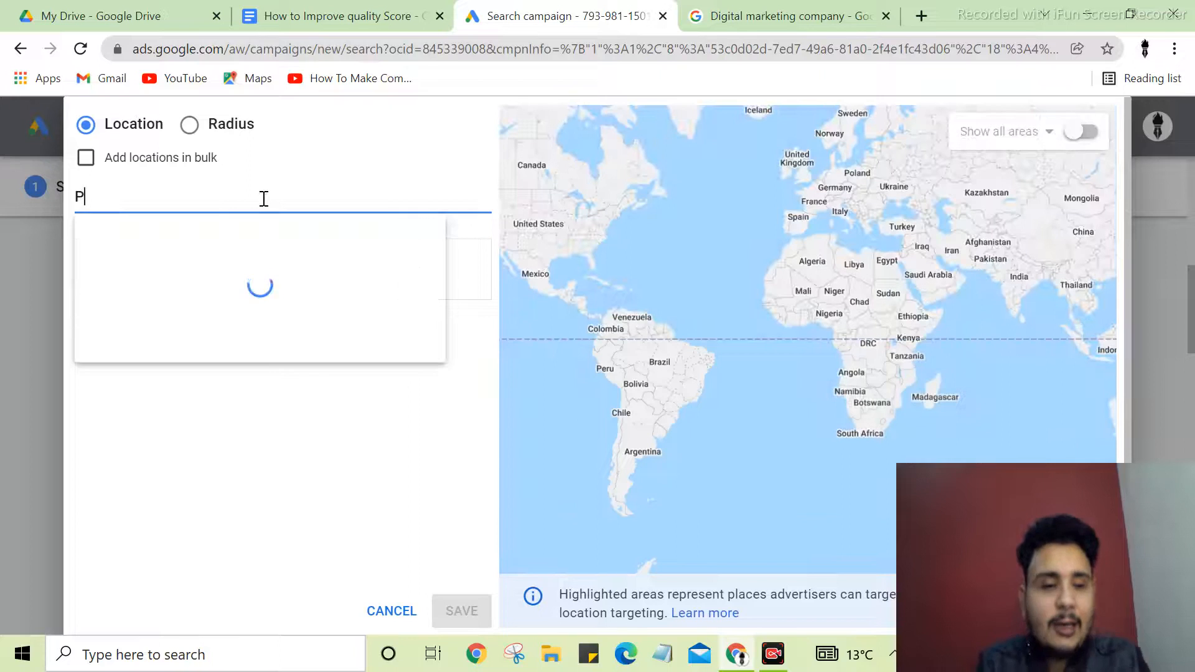
text(unjab)
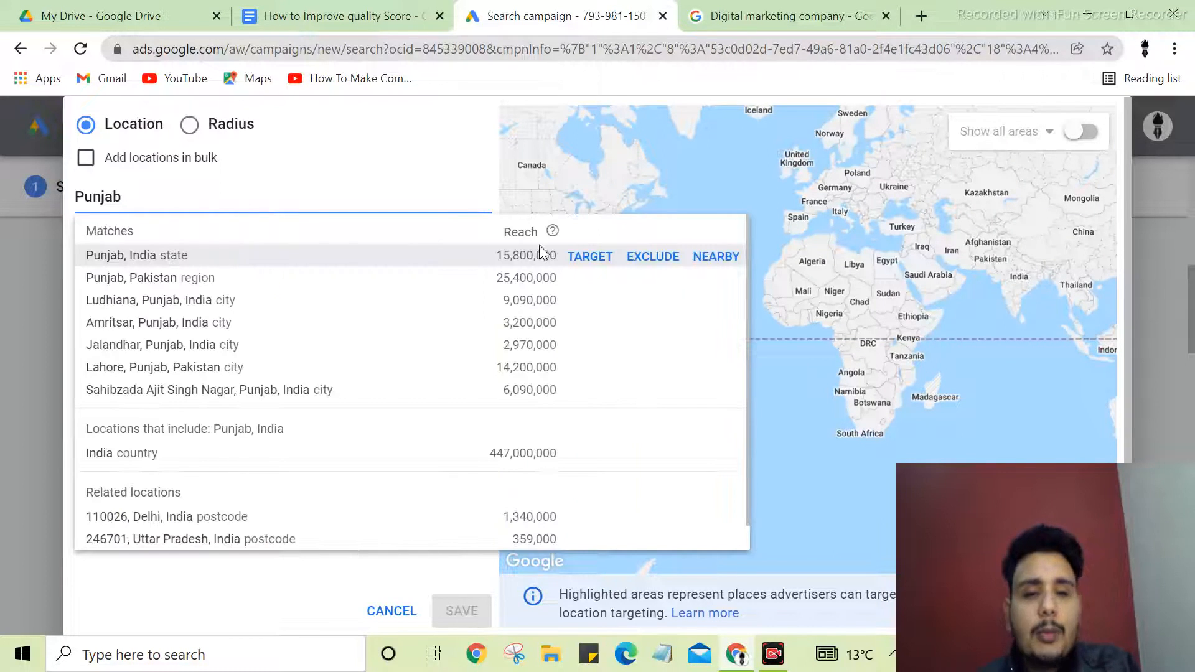
click(163, 251)
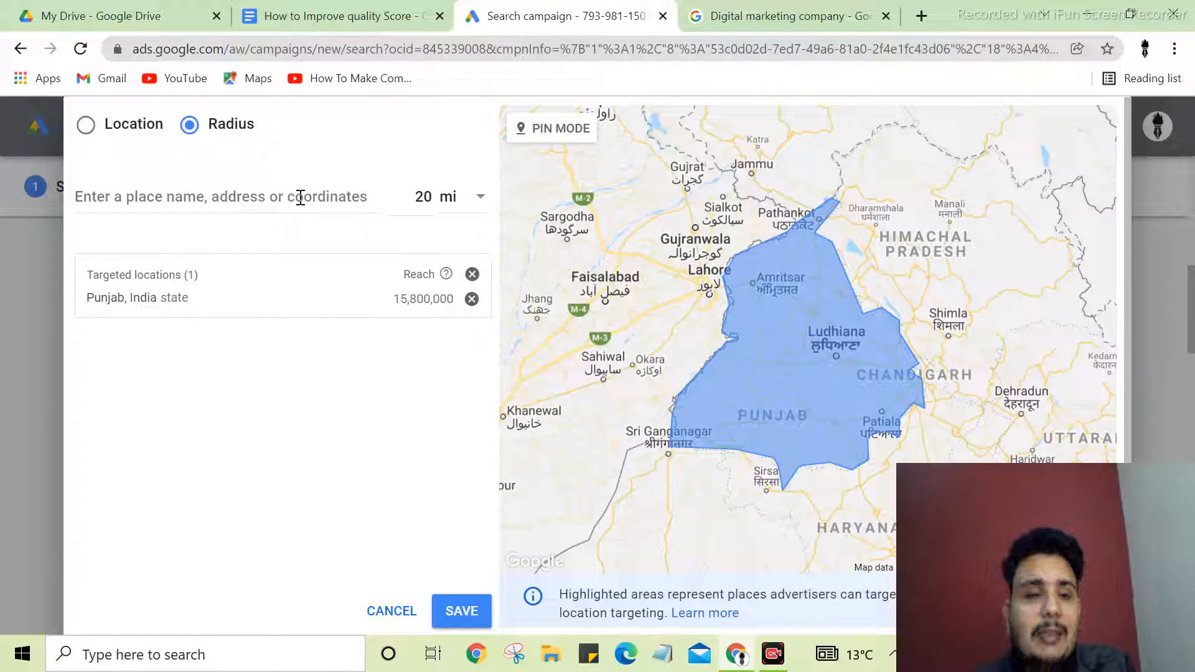
Step: Use radius targeting to add a 20 mi area around Punjab as a targeted location
click(300, 197)
text(Pu)
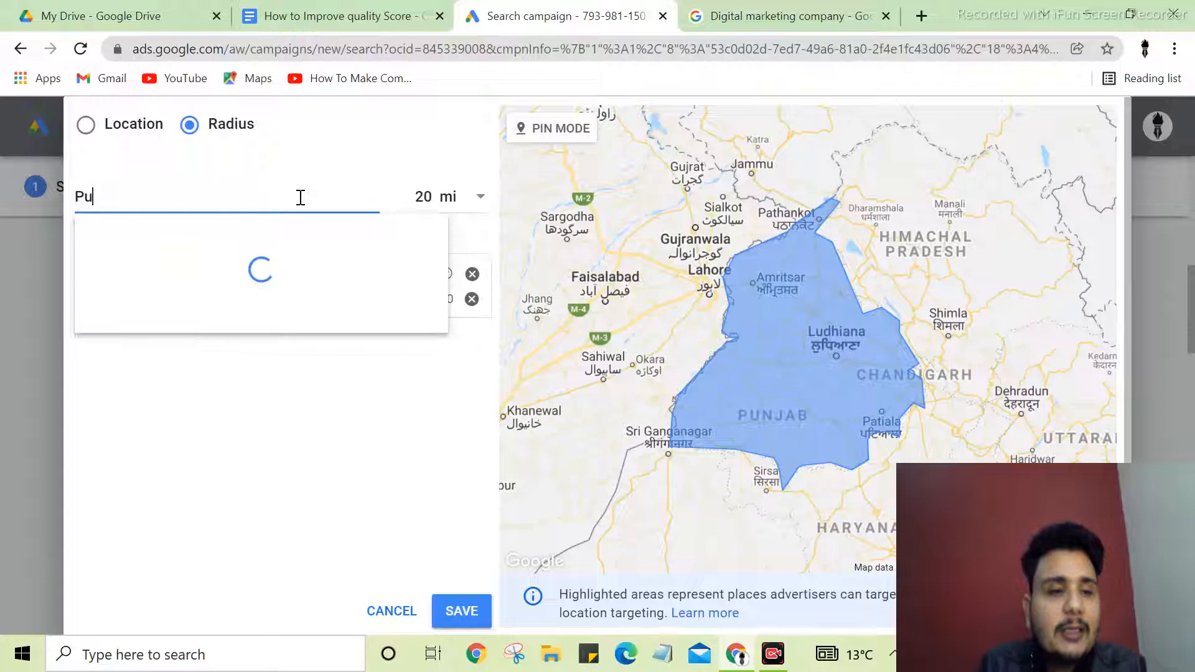
text(njab)
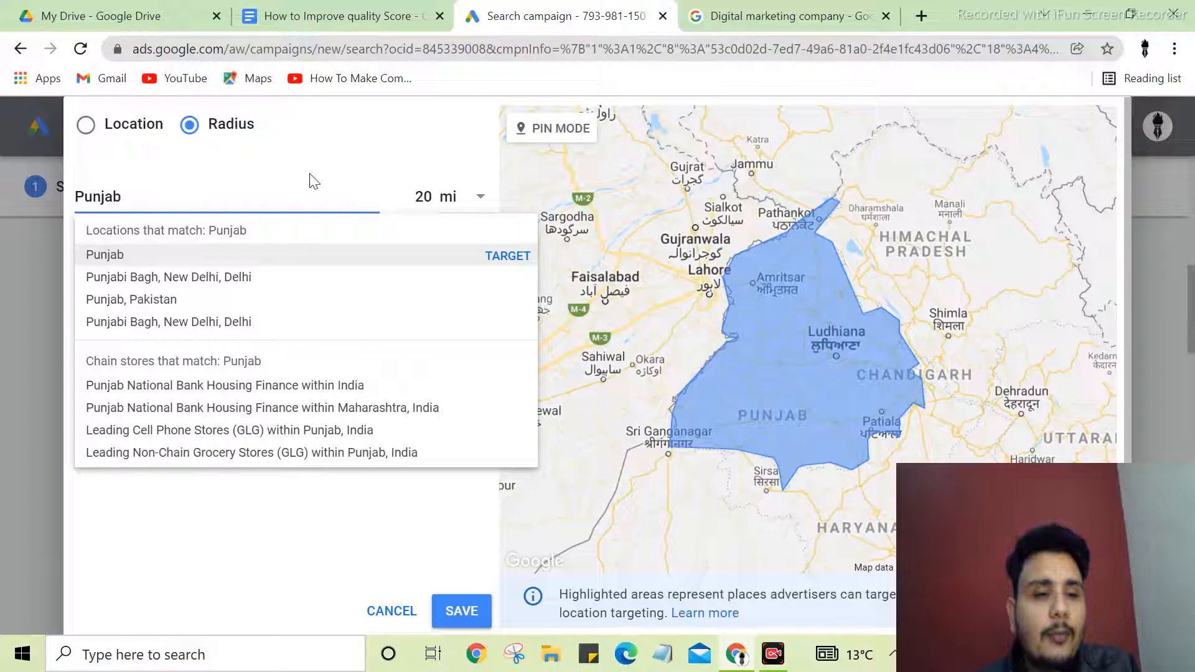
click(494, 257)
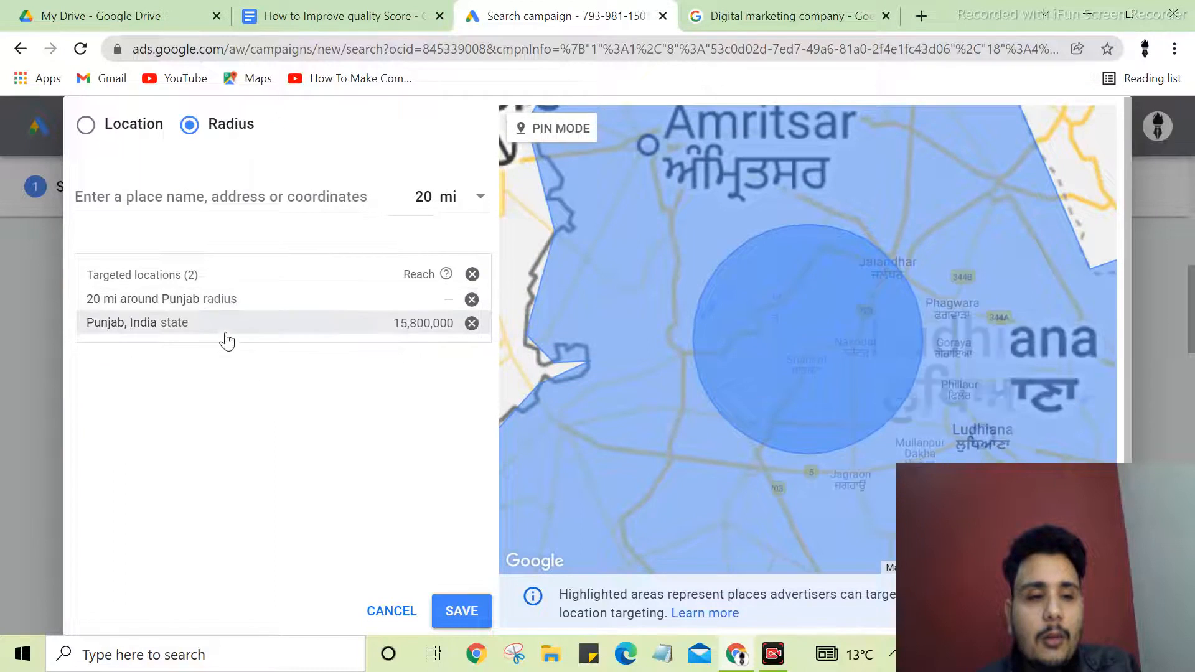
Step: Edit the radius target around Punjab to use kilometres, keeping the distance at 20, and save it
click(195, 303)
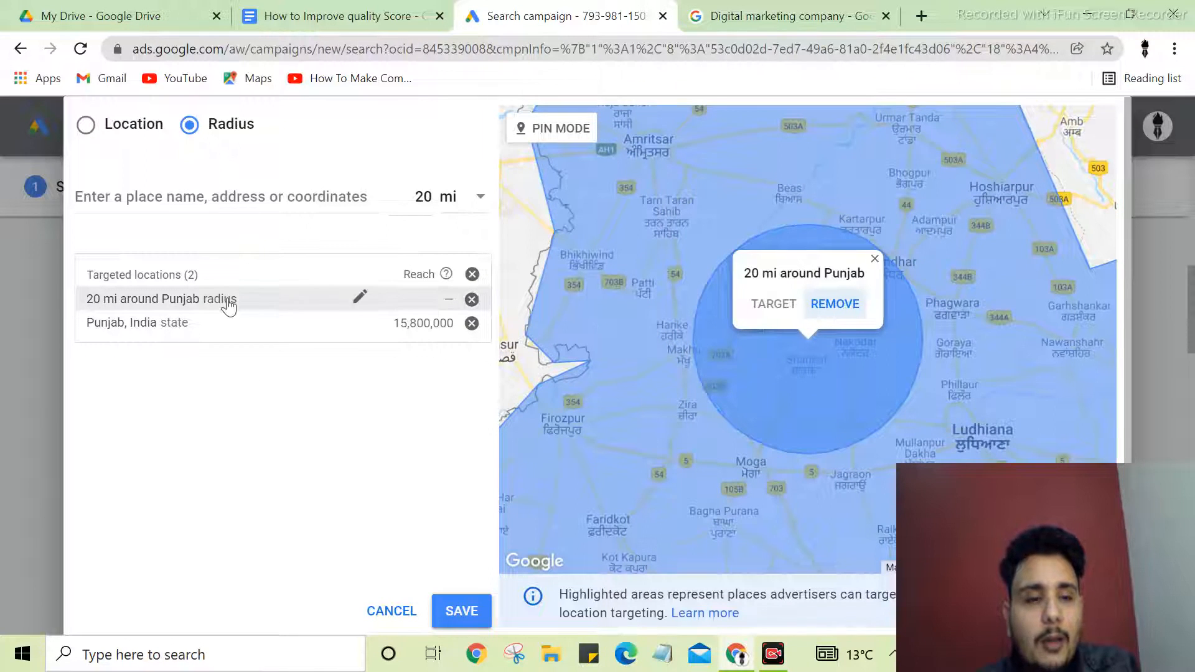
click(361, 302)
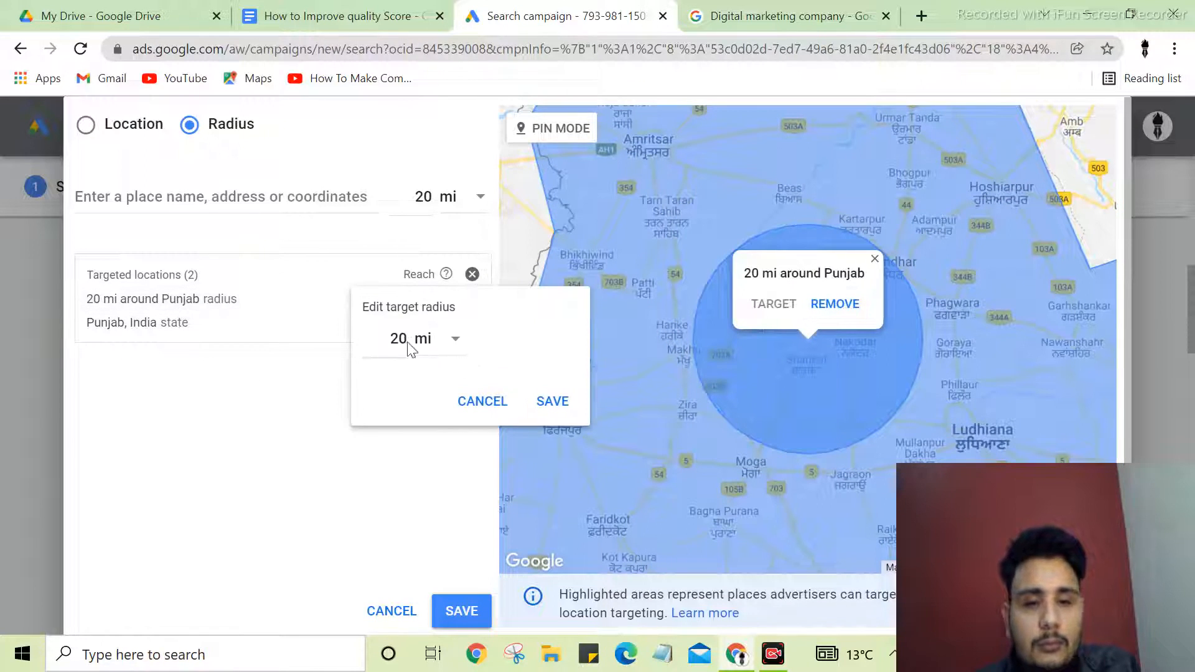
click(445, 346)
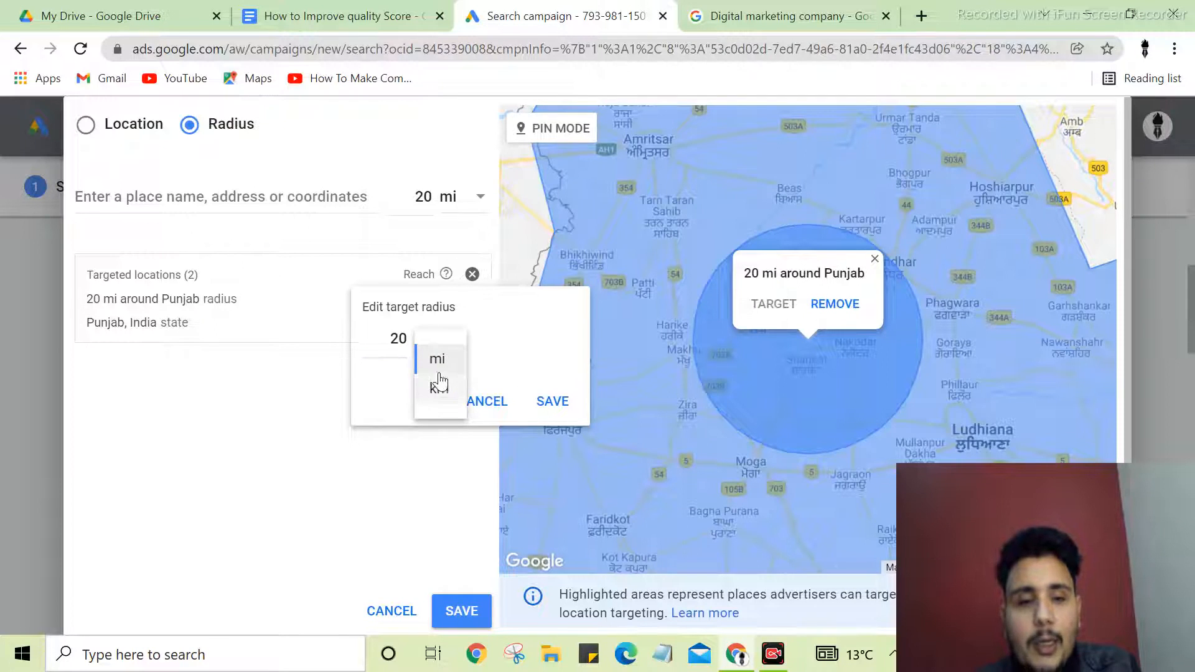
click(439, 389)
double_click(399, 338)
click(547, 402)
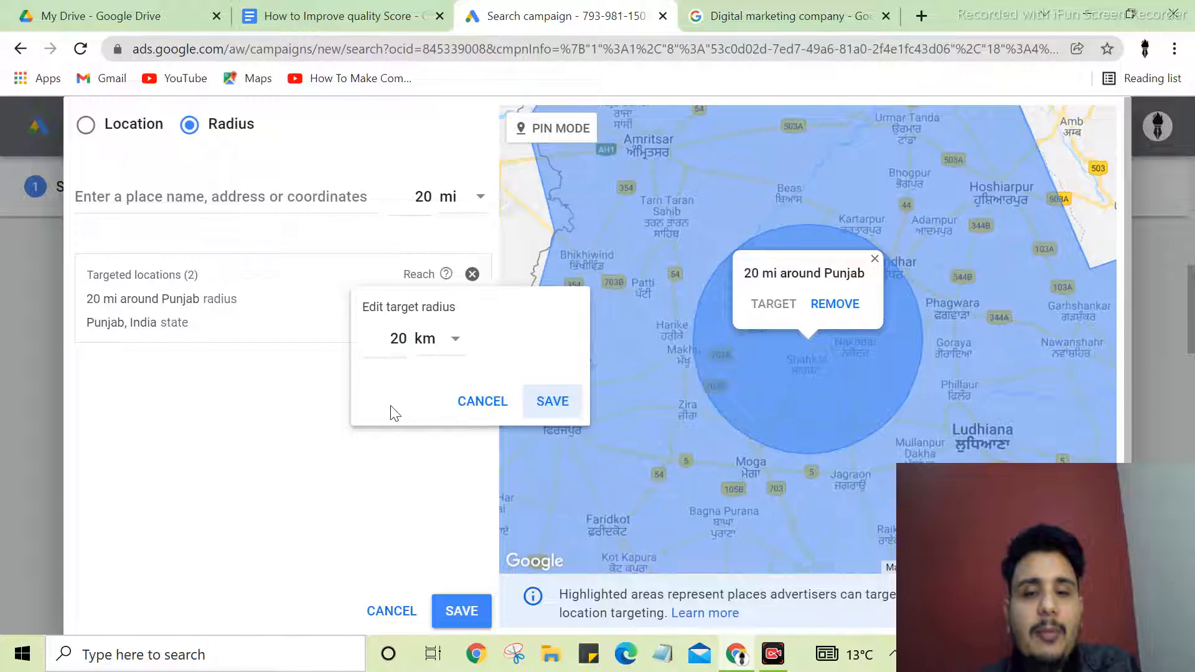
Step: Remove the Punjab, India state from the targeted locations and save the advanced location selection
click(472, 324)
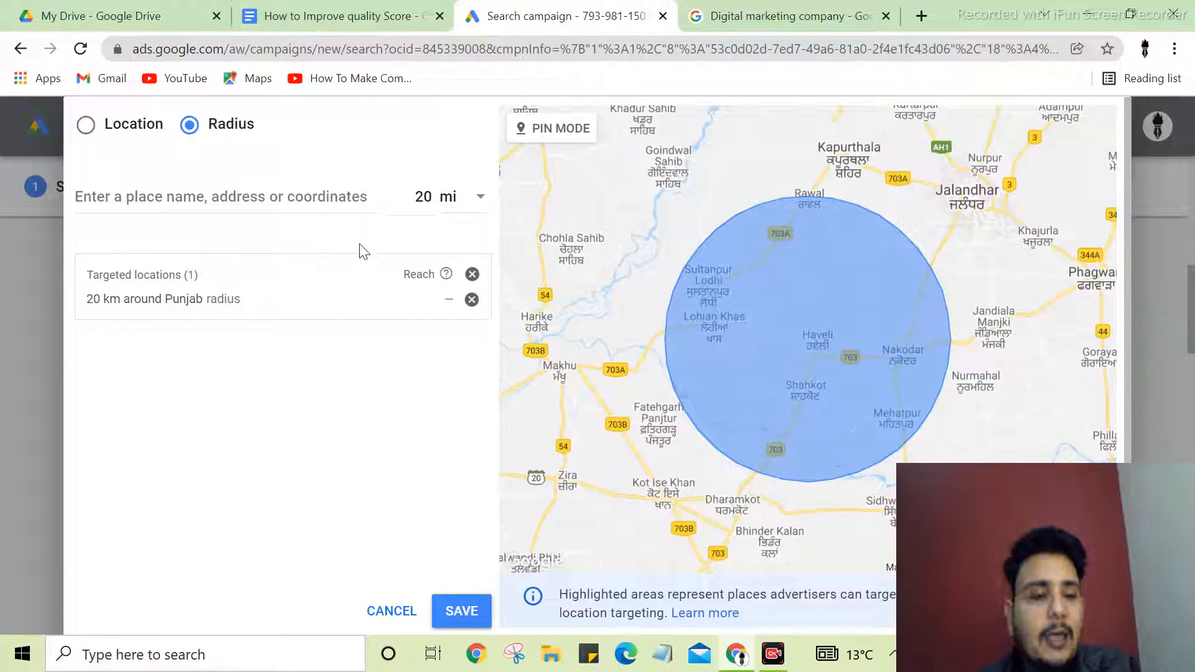
click(464, 611)
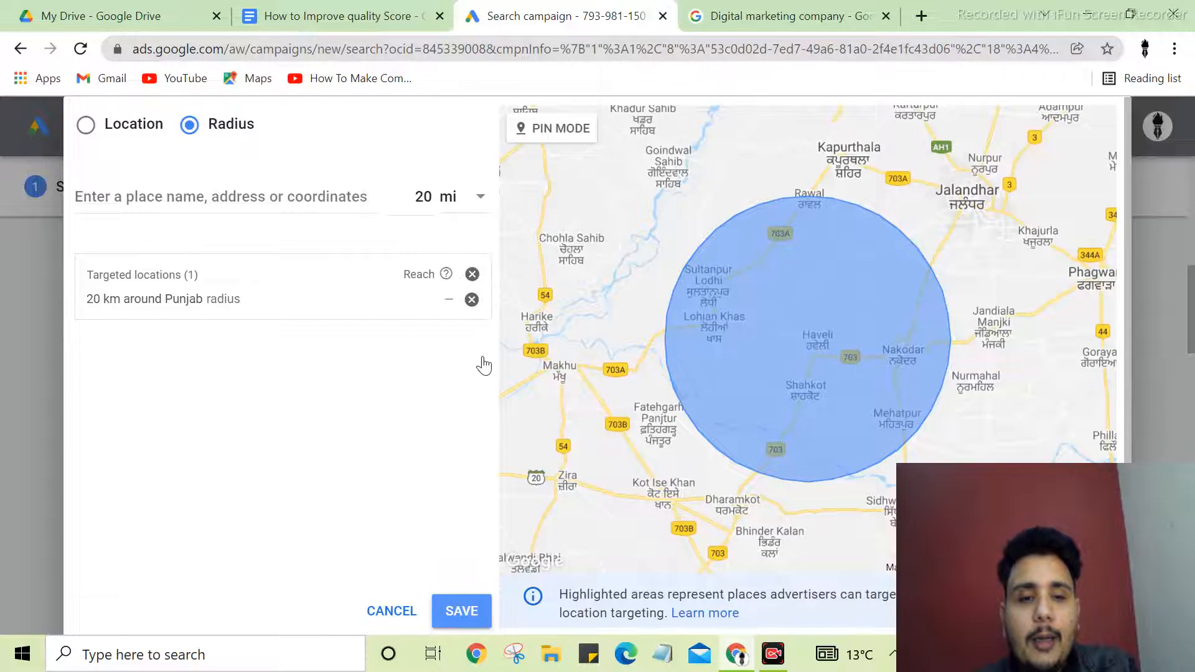
Step: Check the saved radius target around Punjab and review the target and exclude location options
scroll(504, 356, down, 2)
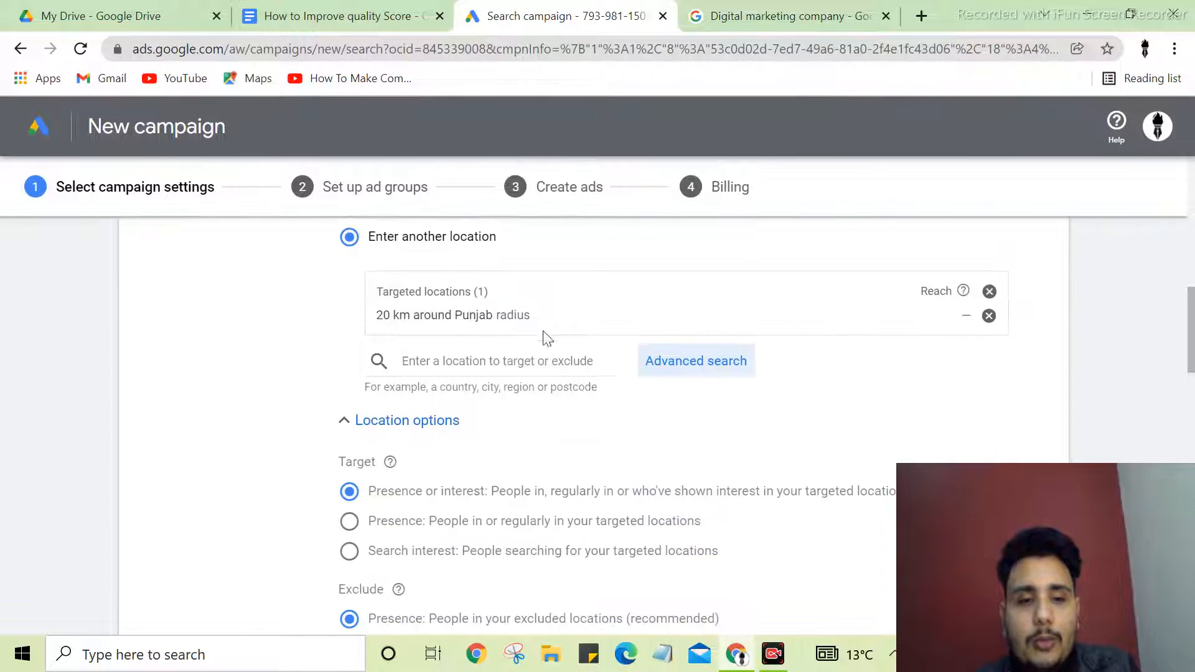
drag(382, 315, 537, 324)
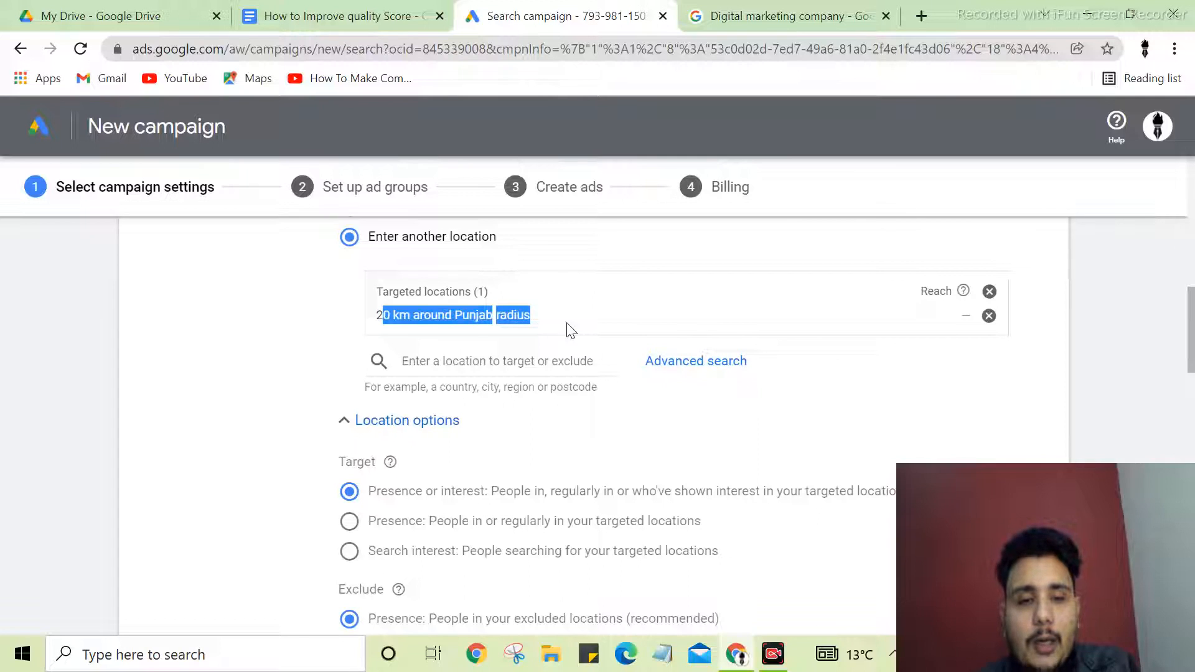
drag(352, 314, 542, 328)
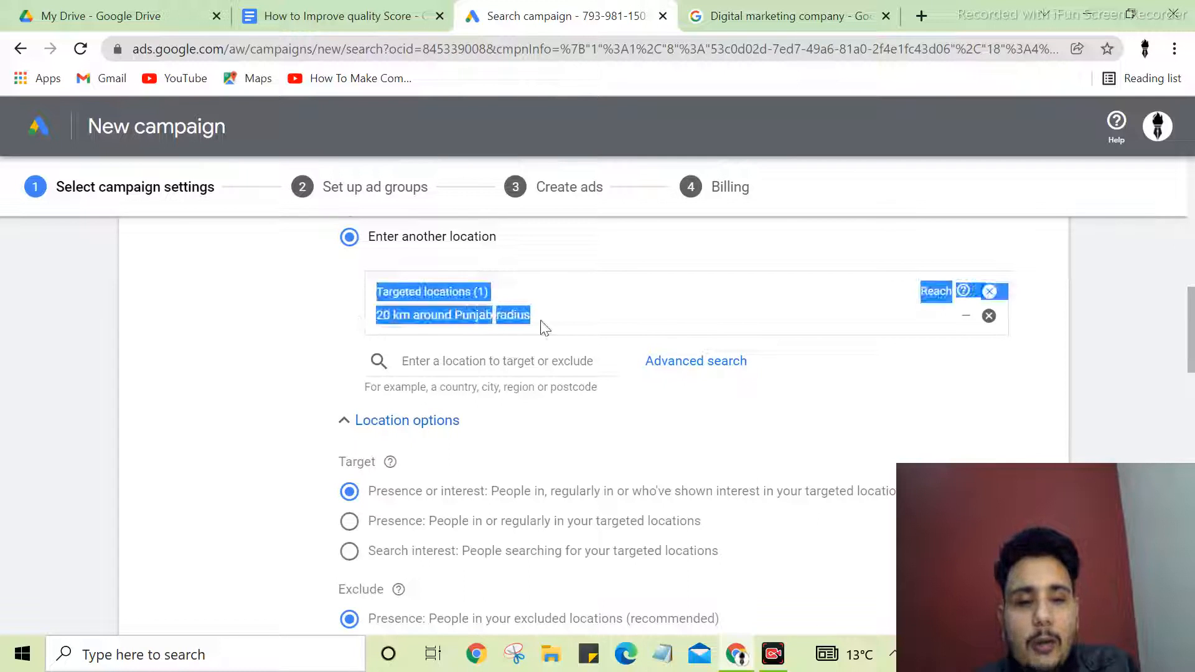
click(552, 319)
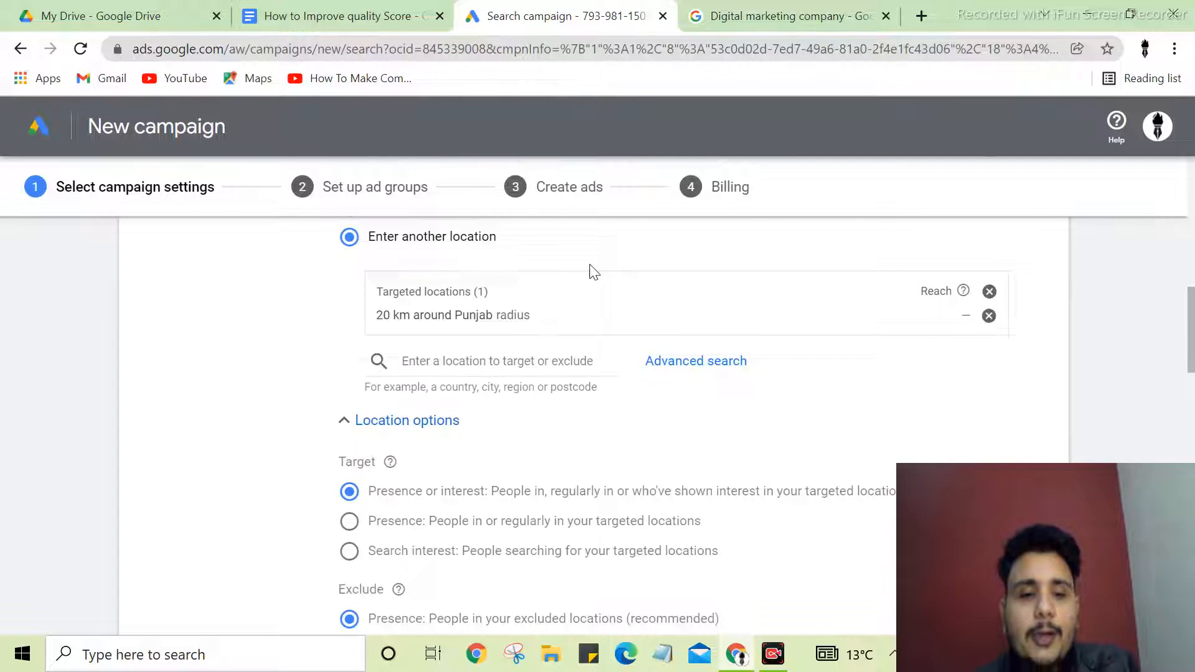
scroll(593, 272, down, 2)
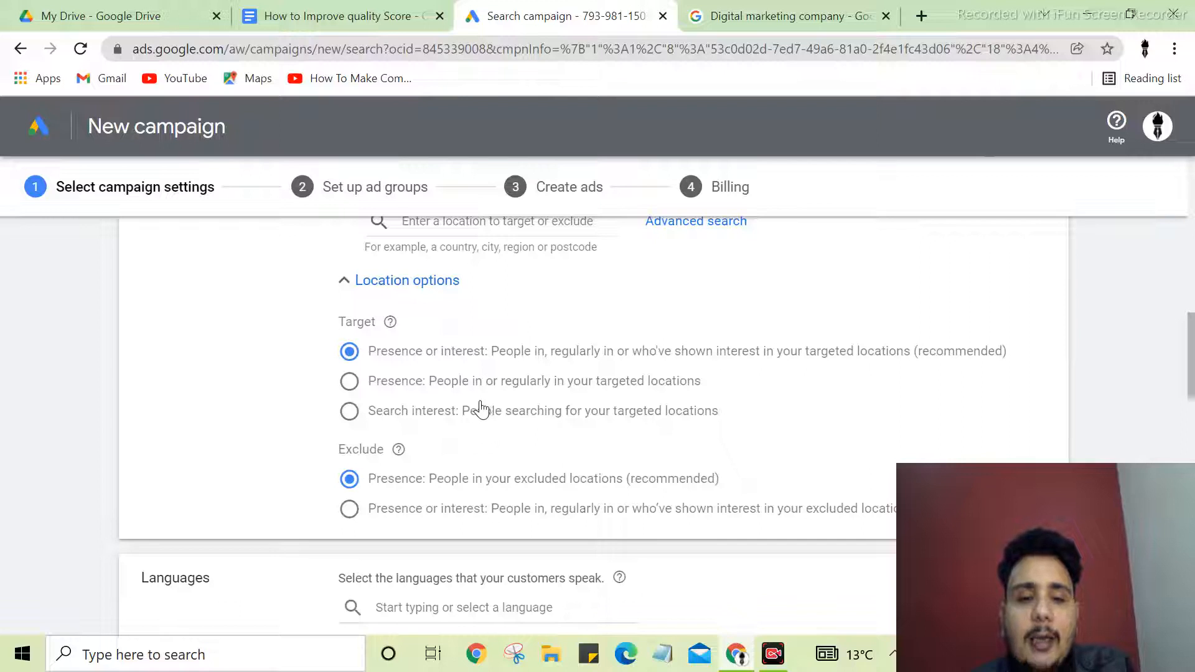
Step: Review the recommended Presence or interest target option alongside the 20 km radius location around Punjab
scroll(488, 435, up, 2)
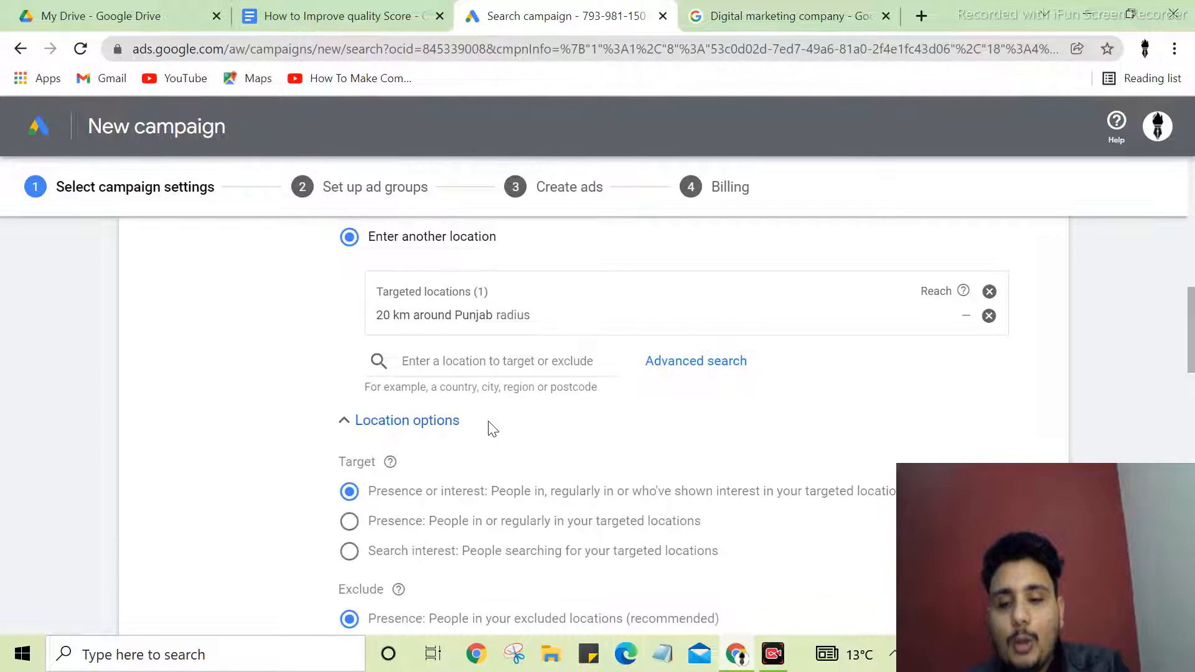
scroll(488, 426, down, 2)
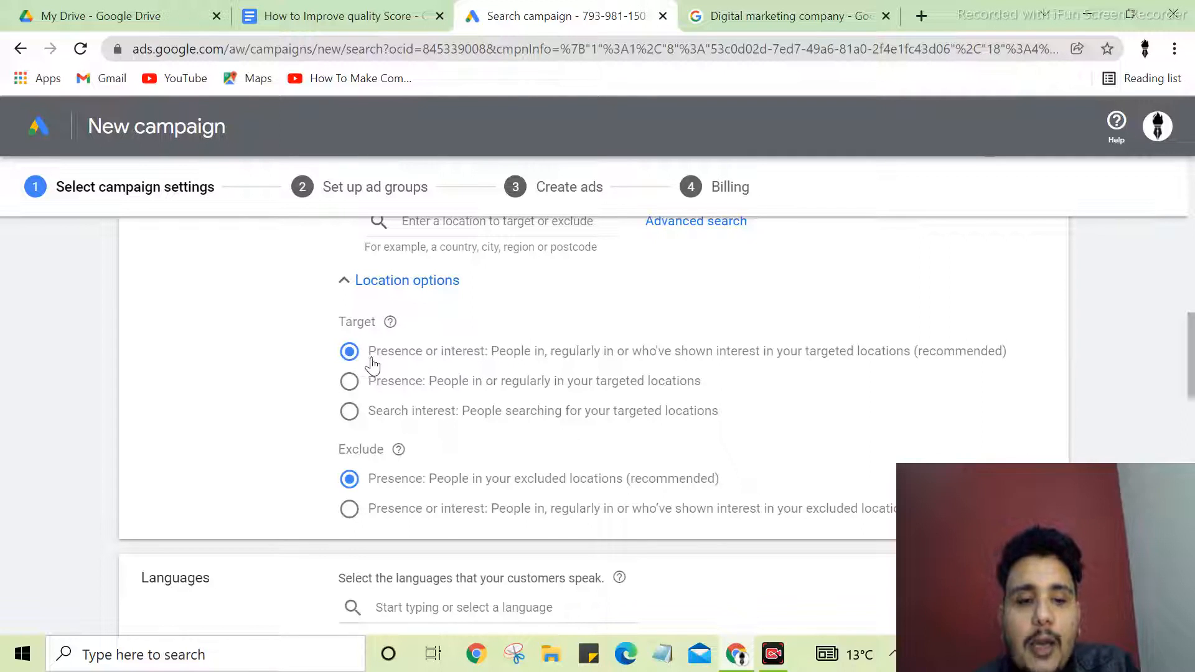
drag(1009, 351, 915, 366)
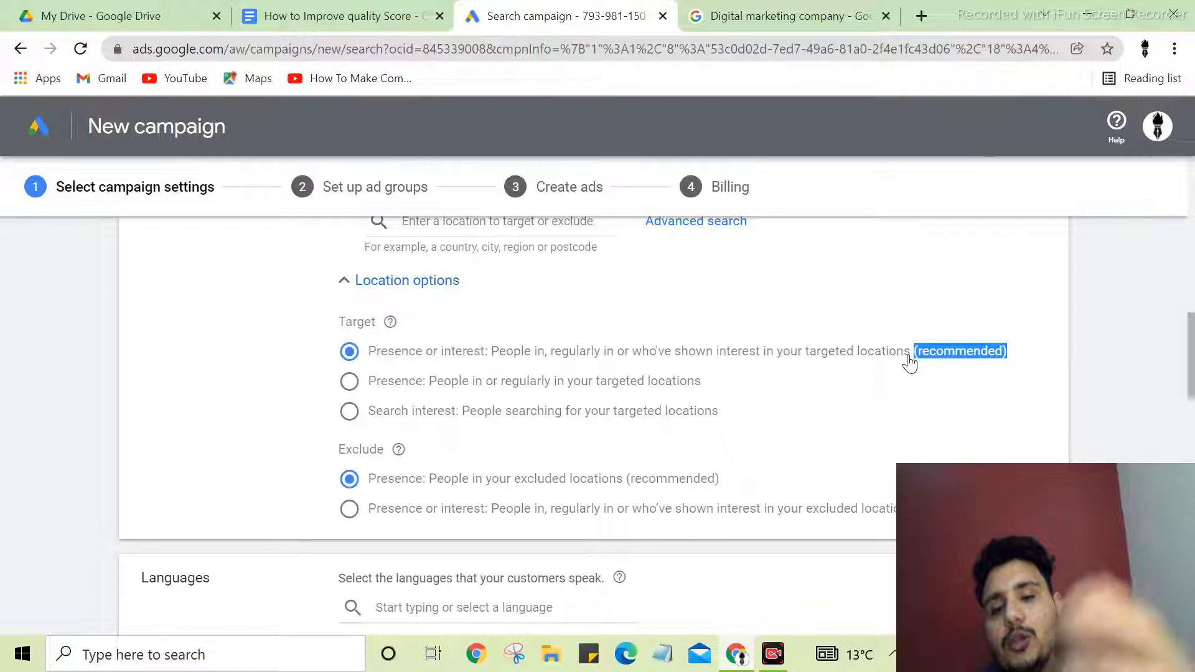
click(989, 297)
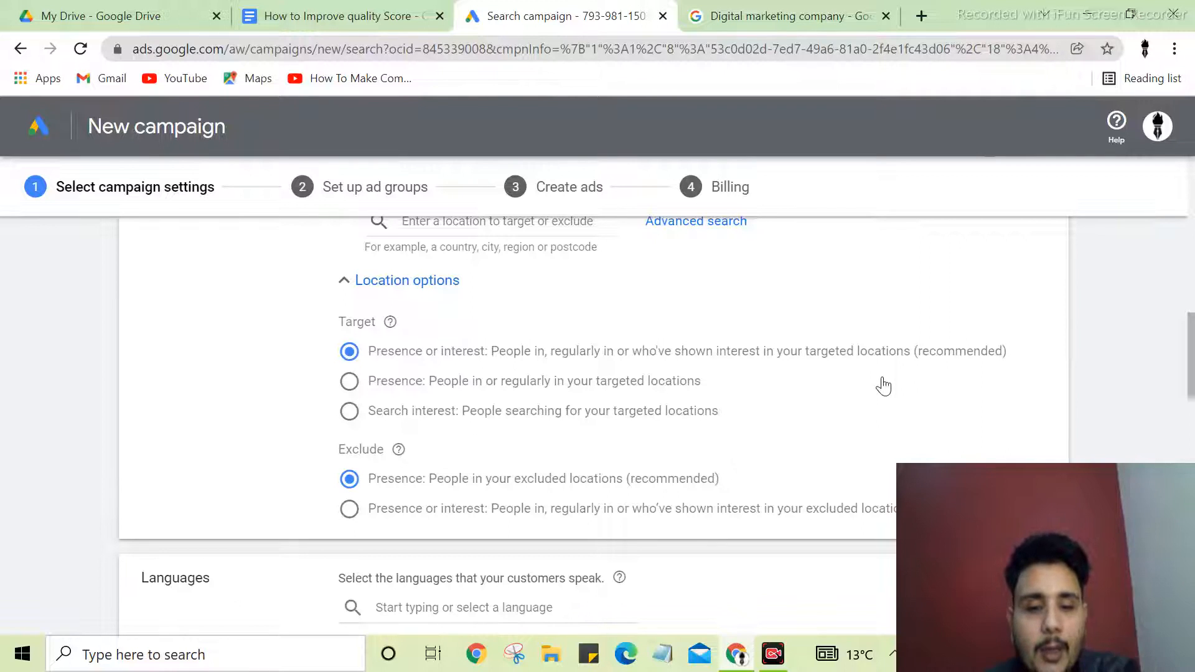
scroll(884, 384, down, 2)
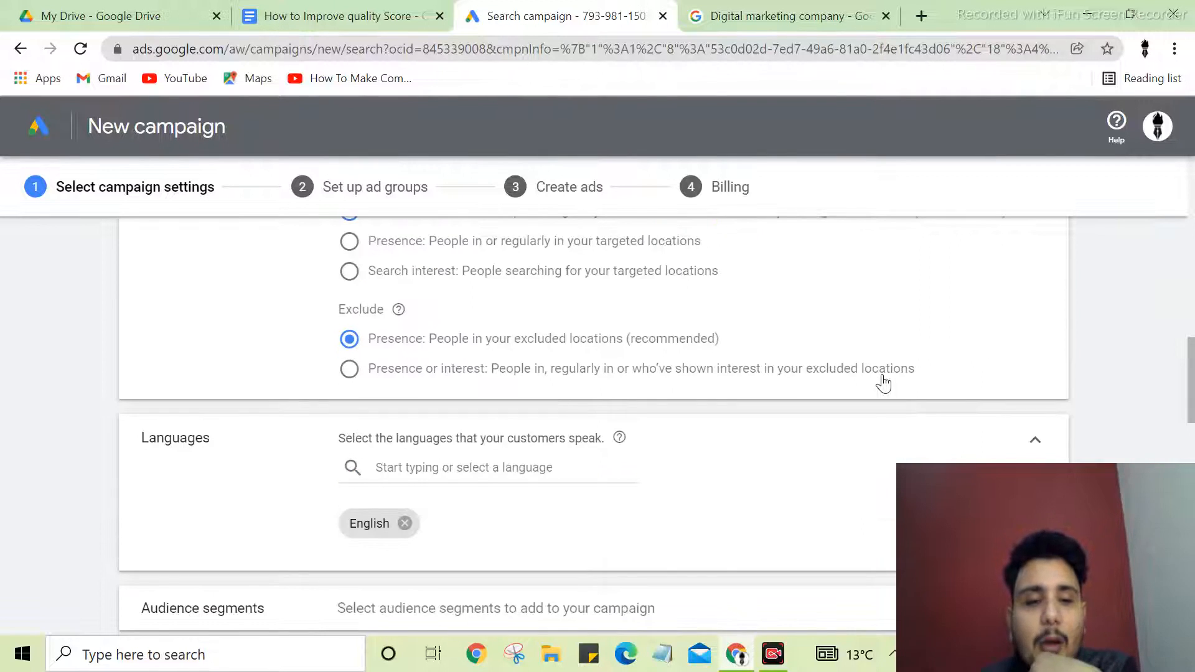
scroll(883, 384, up, 2)
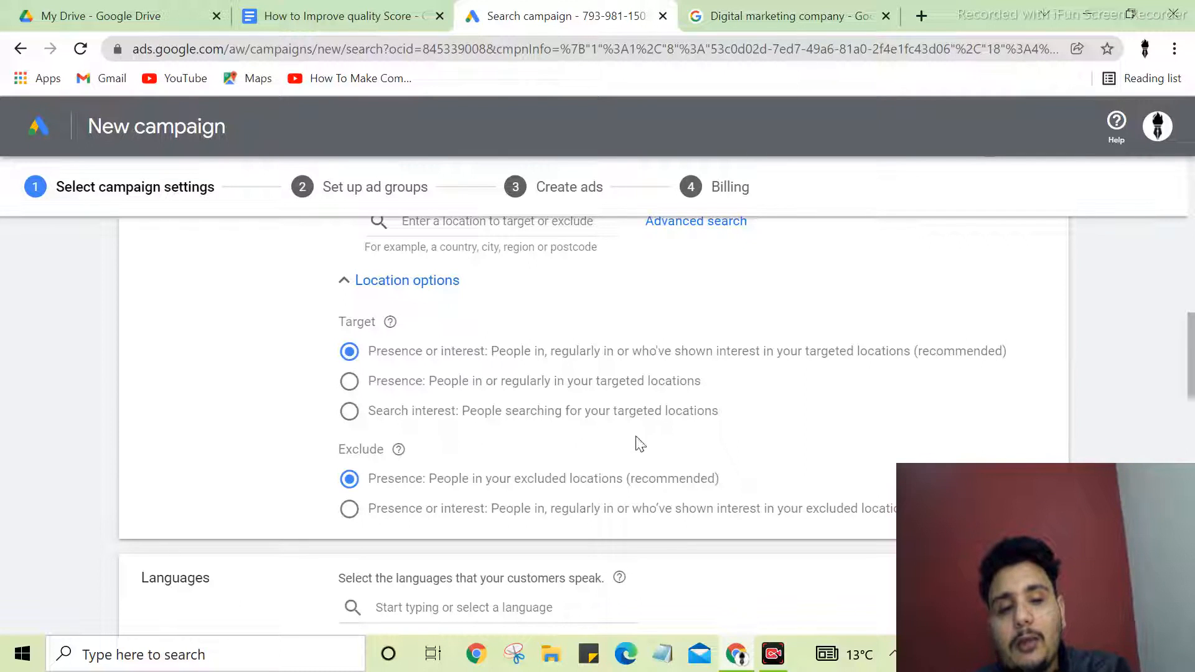
Step: Try the Search interest target option and switch the target back to Presence or interest
drag(367, 382, 419, 393)
click(616, 412)
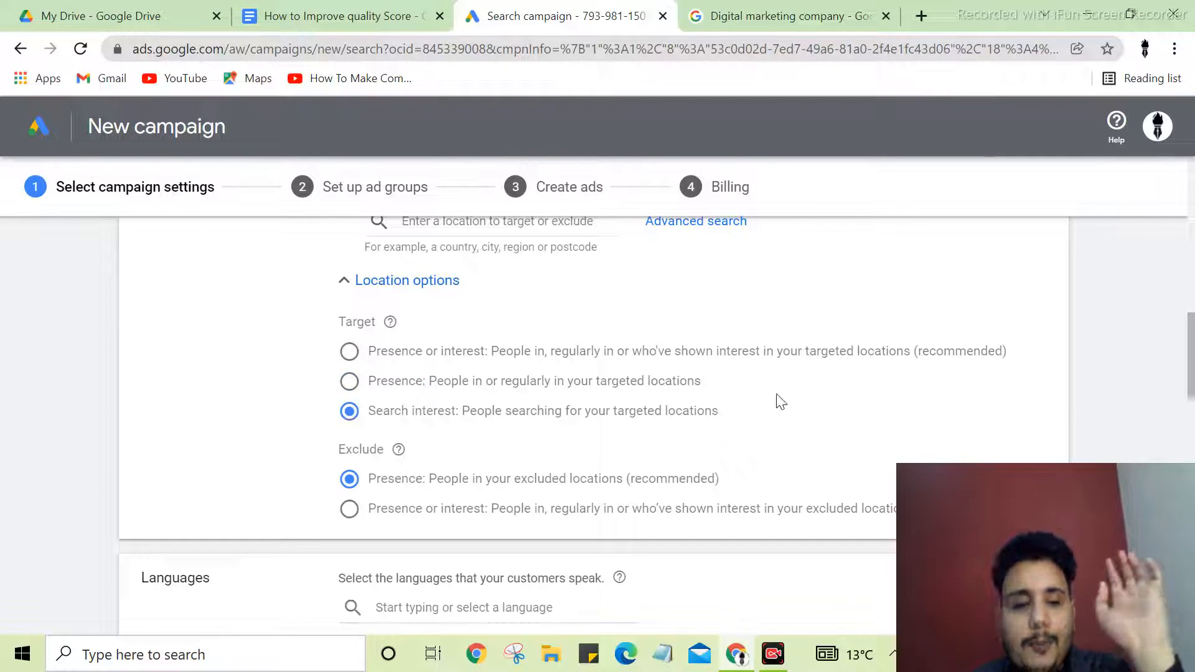
click(523, 351)
drag(1007, 352, 344, 350)
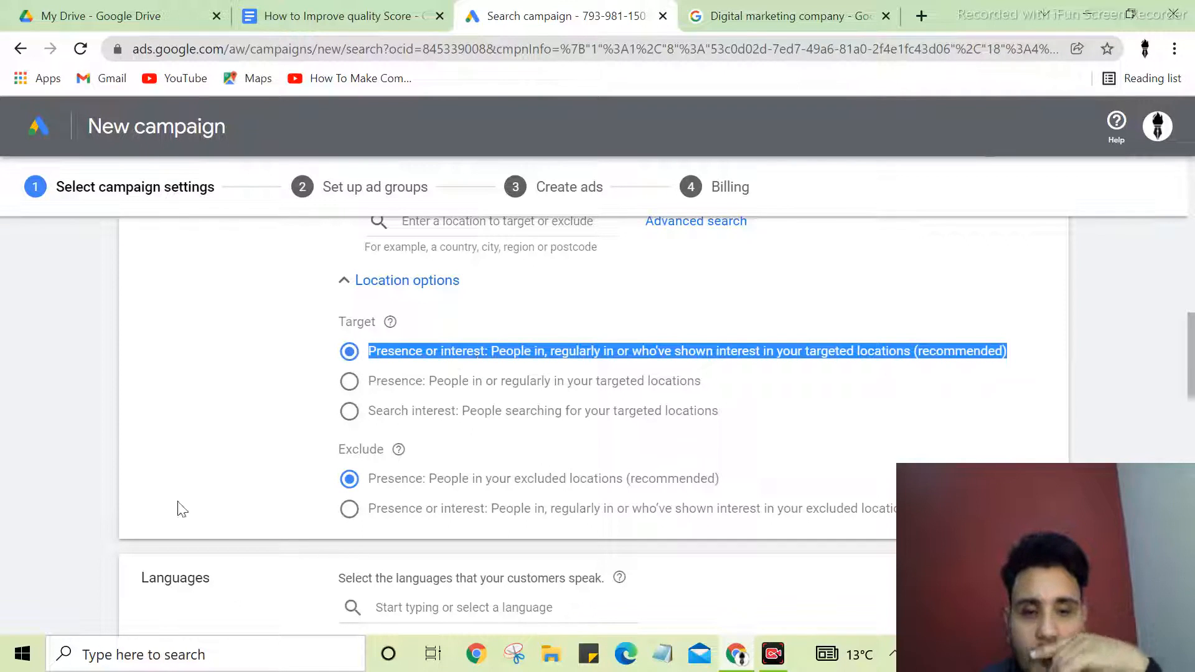
Step: Examine the exclude location options, especially the recommended Presence option, in relation to the targeted locations list
scroll(369, 491, down, 2)
scroll(398, 473, up, 2)
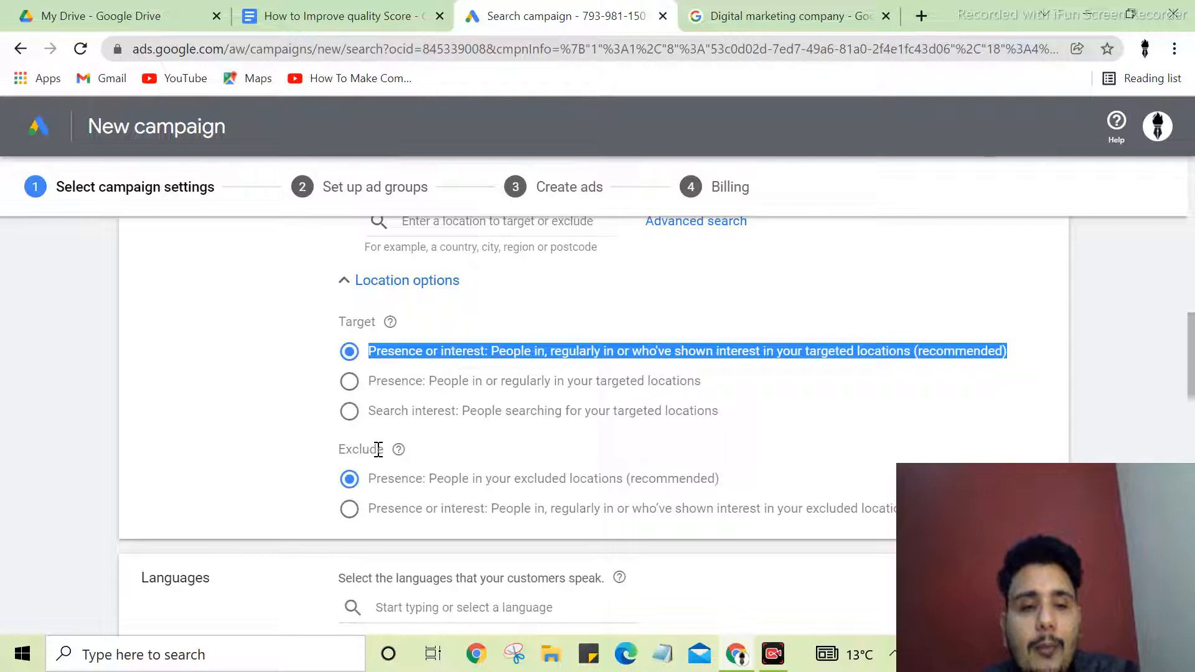
drag(340, 463, 471, 462)
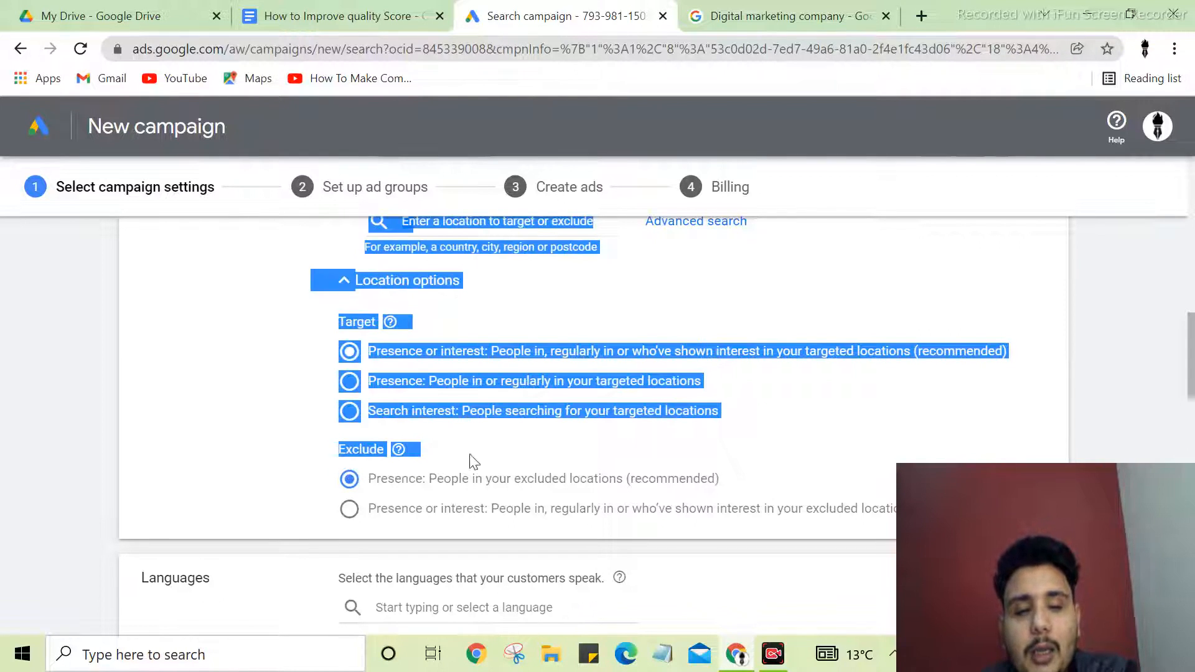
click(471, 462)
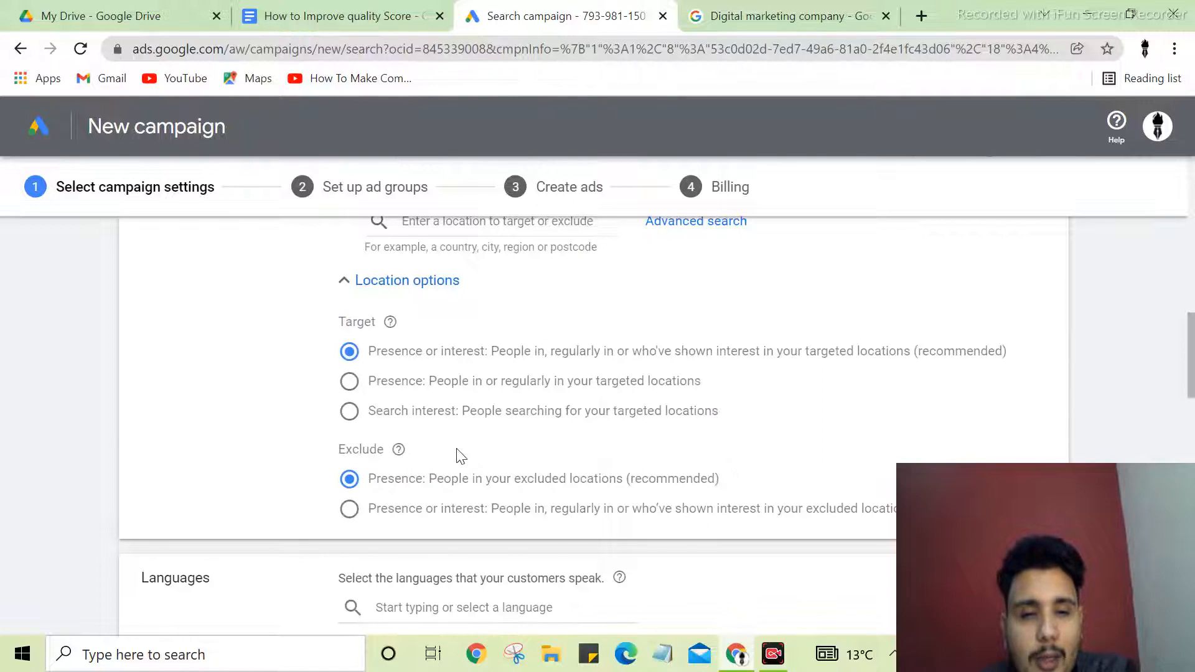
scroll(460, 456, up, 2)
scroll(460, 456, down, 2)
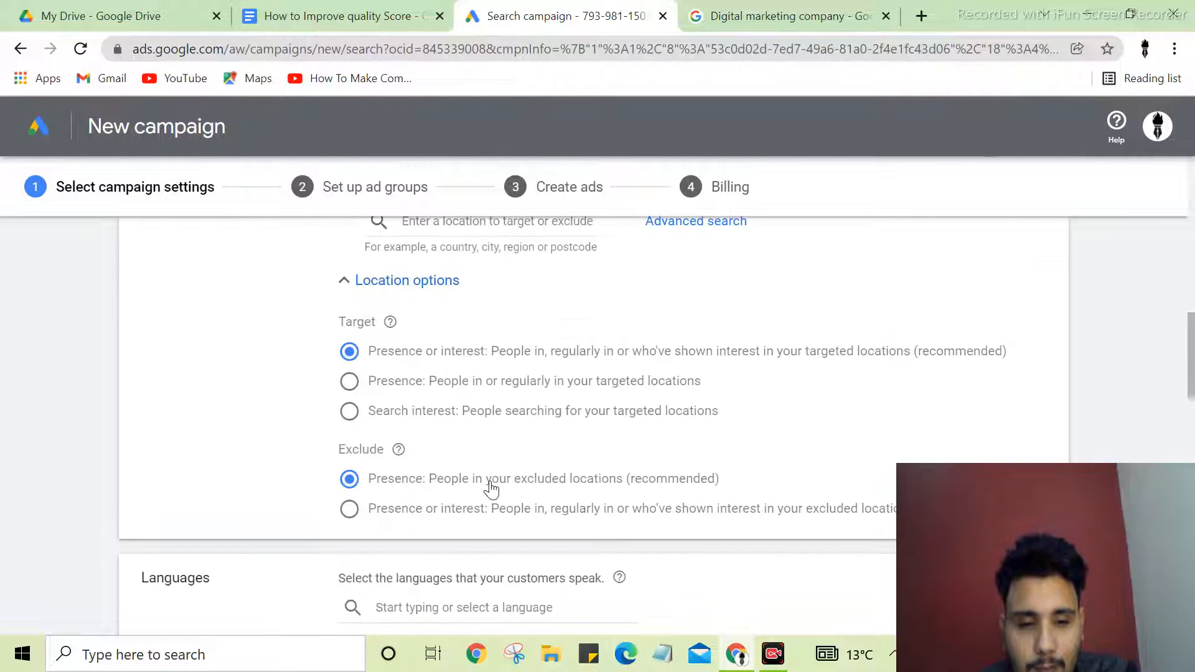
scroll(496, 463, down, 2)
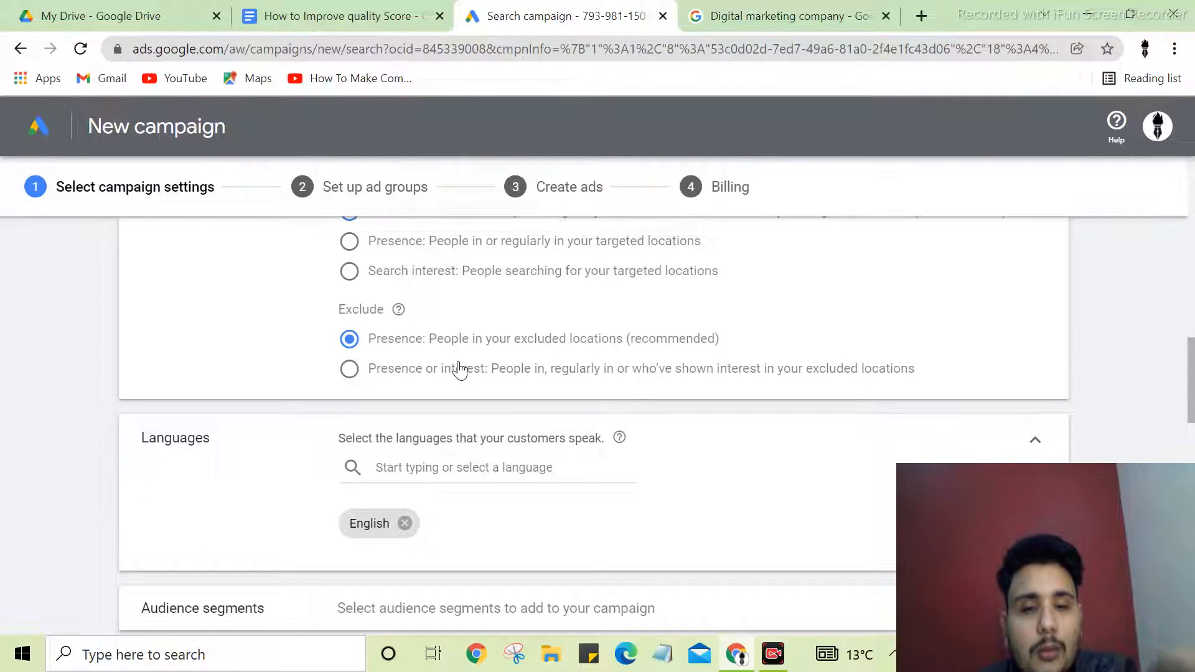
drag(429, 339, 721, 348)
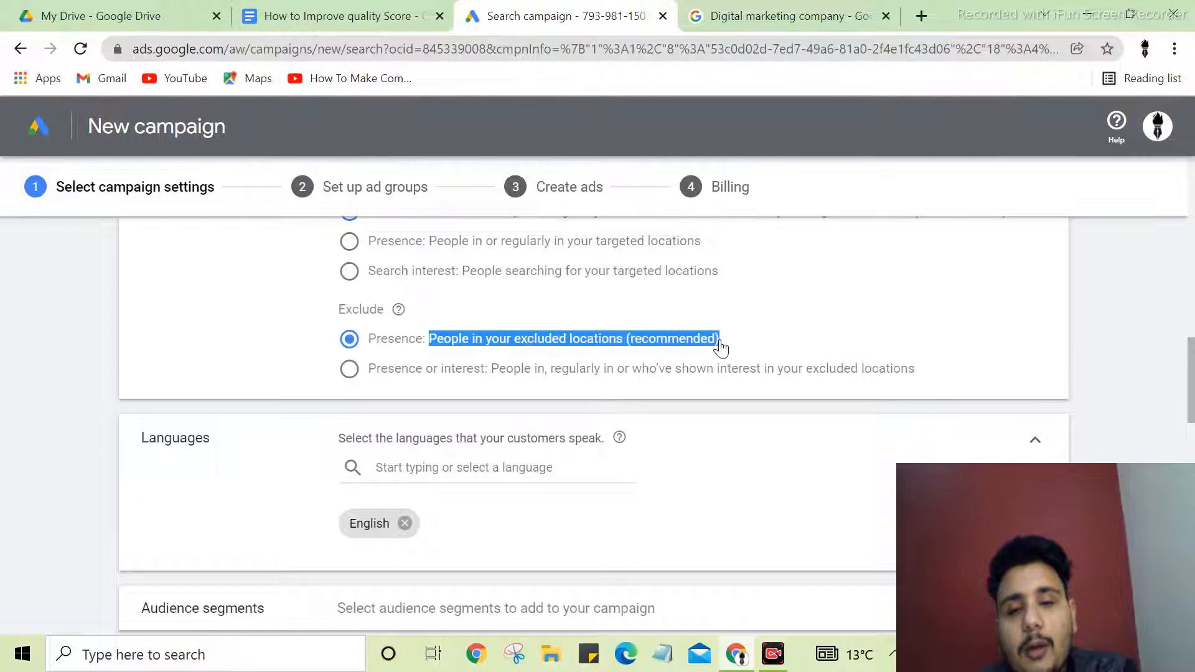
click(842, 349)
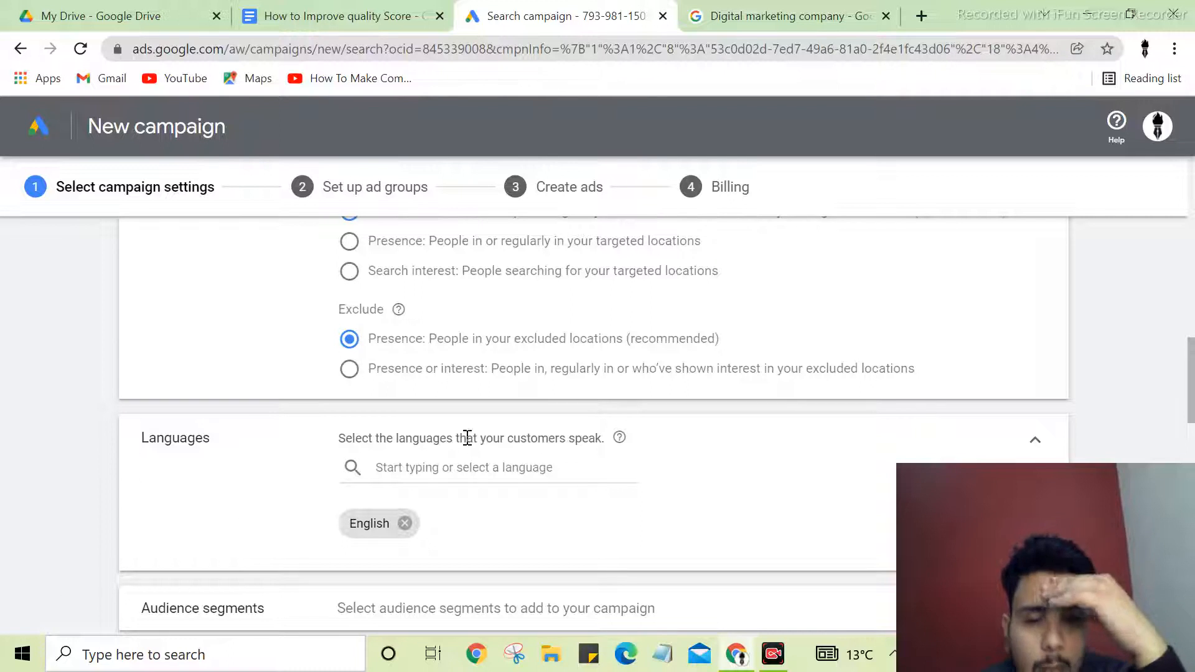
scroll(483, 423, up, 5)
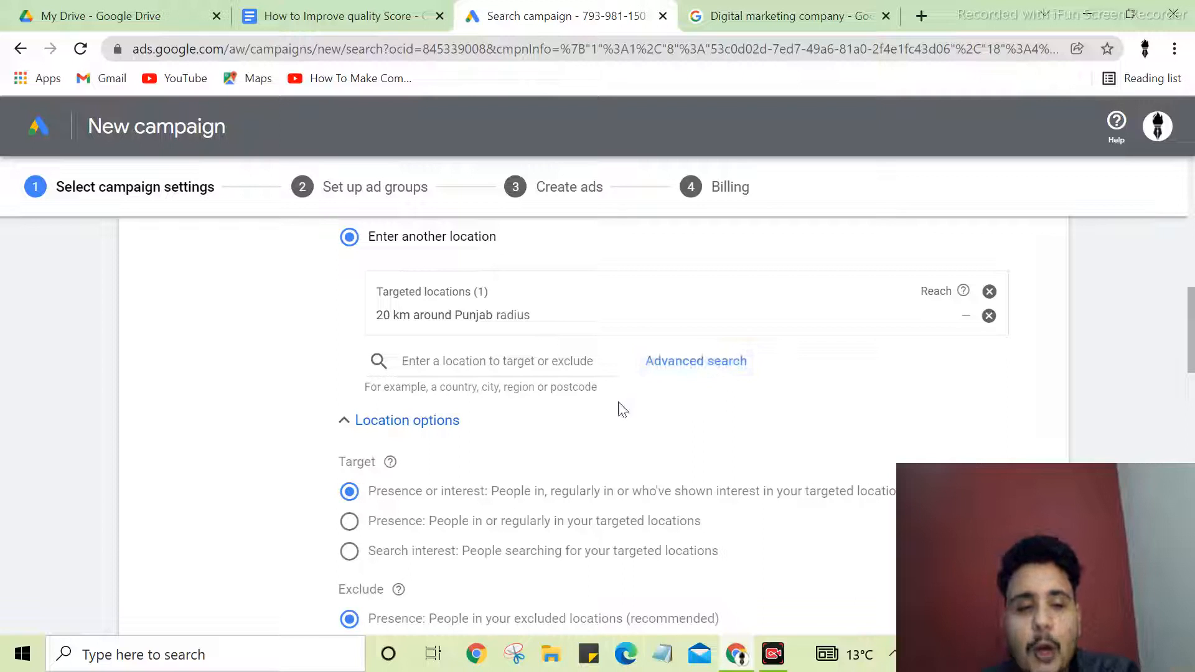
scroll(618, 409, down, 4)
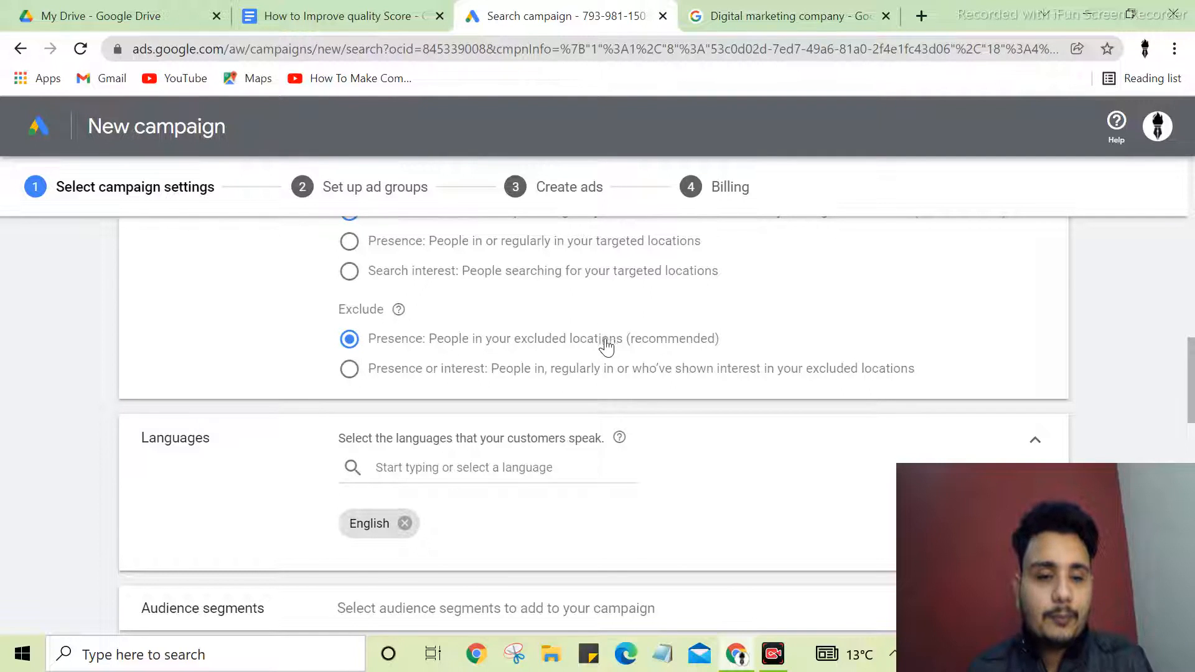
Step: Add Tamil to the campaign's customer languages alongside English
scroll(606, 343, down, 2)
click(413, 324)
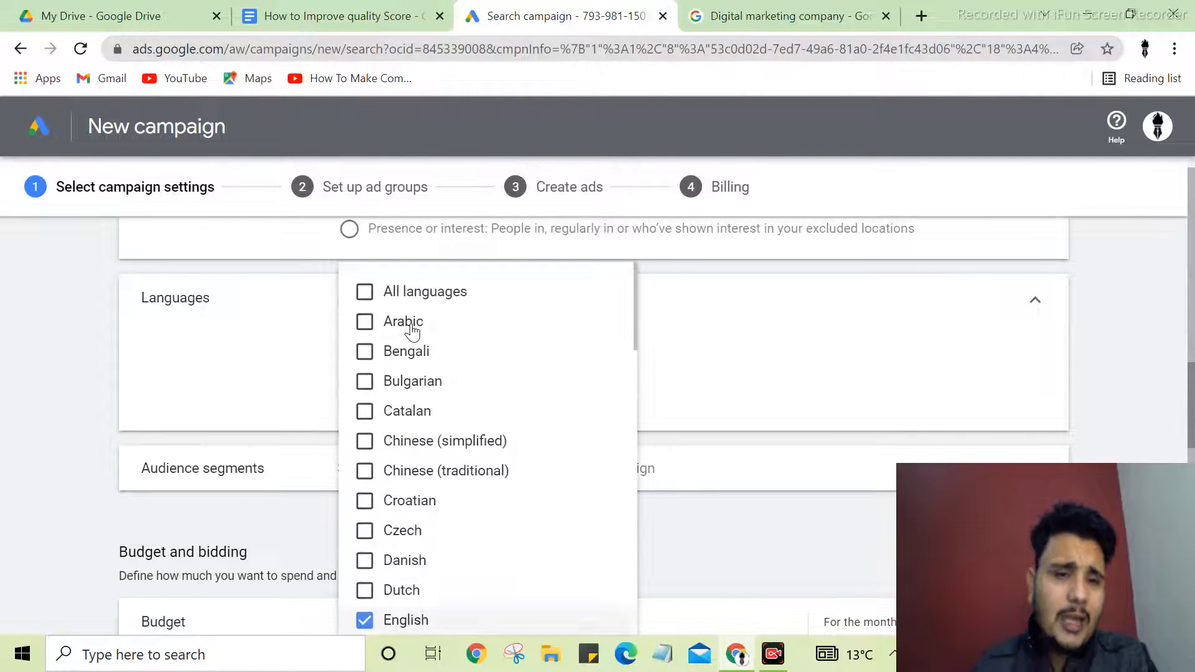
text(Hb)
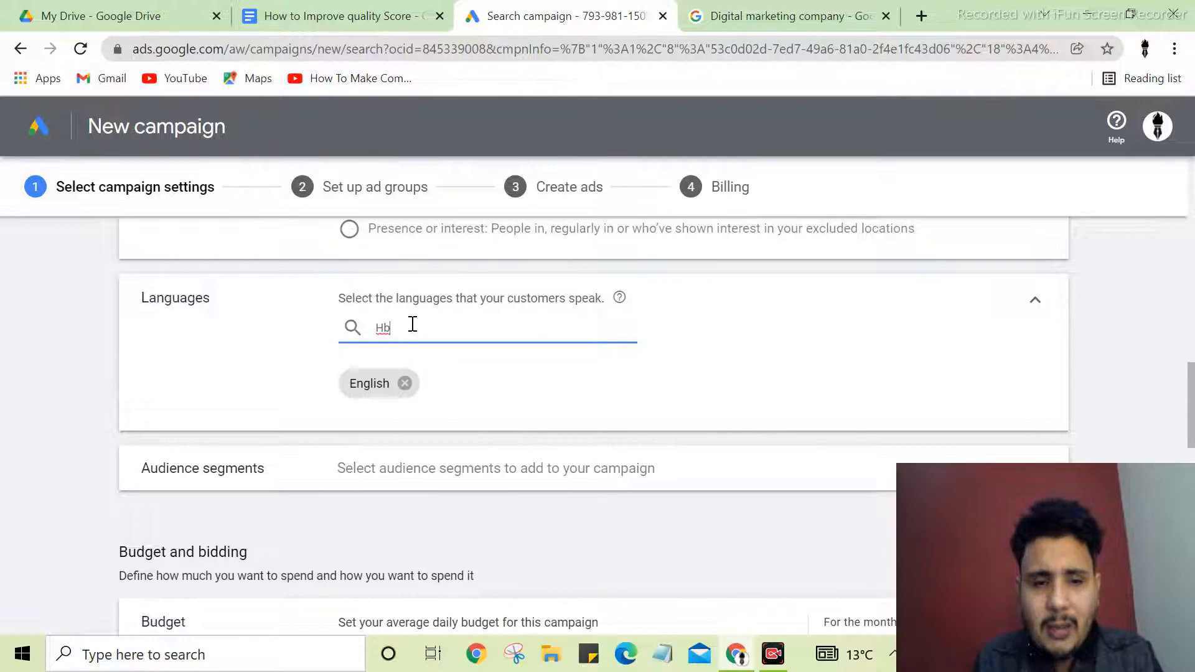
key(BackSpace)
key(BackSpace)
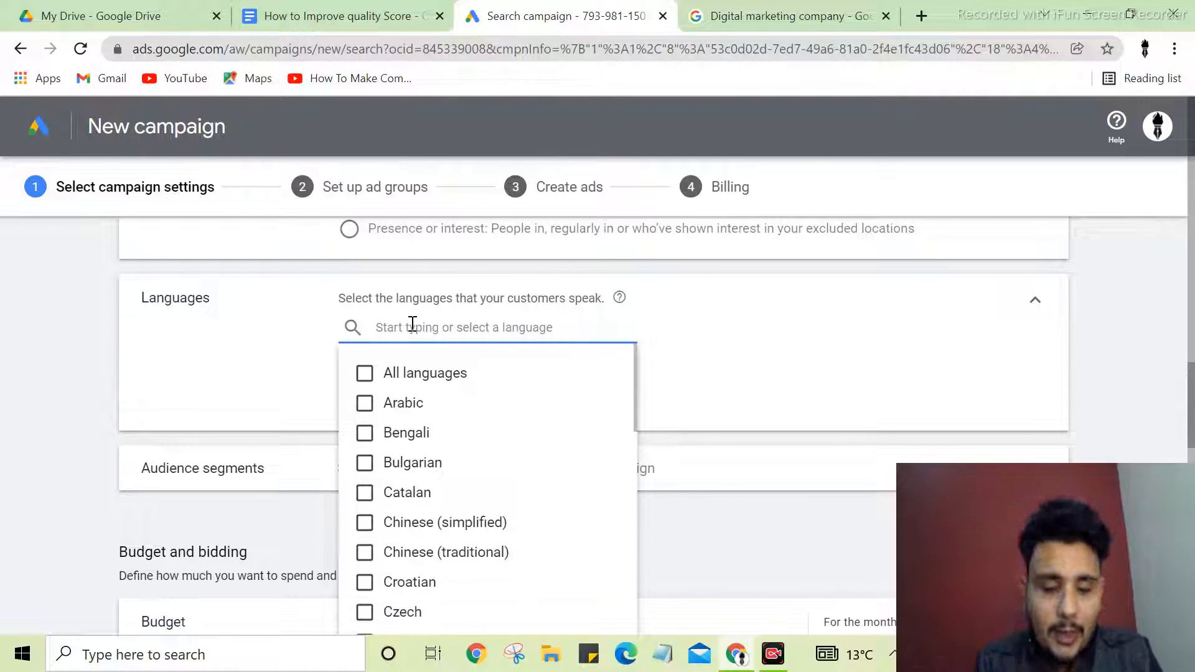
text(Tamil)
click(366, 374)
click(836, 364)
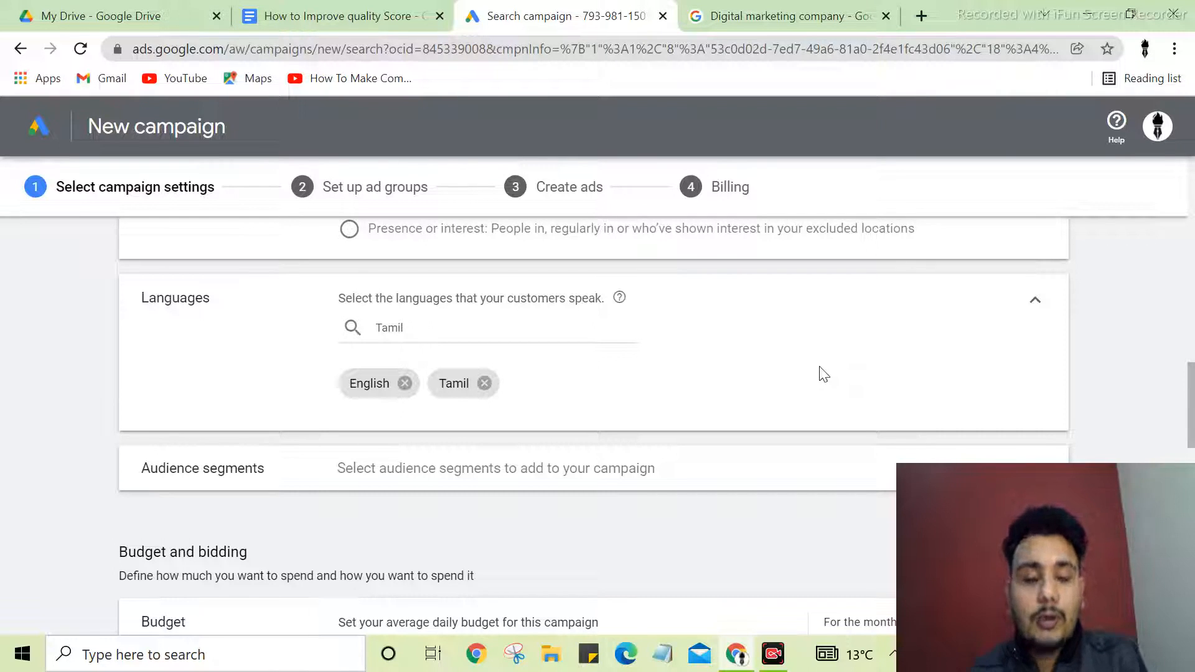
Step: Look through the search and browse options for audience segments without selecting any, and collapse the section
scroll(803, 374, down, 2)
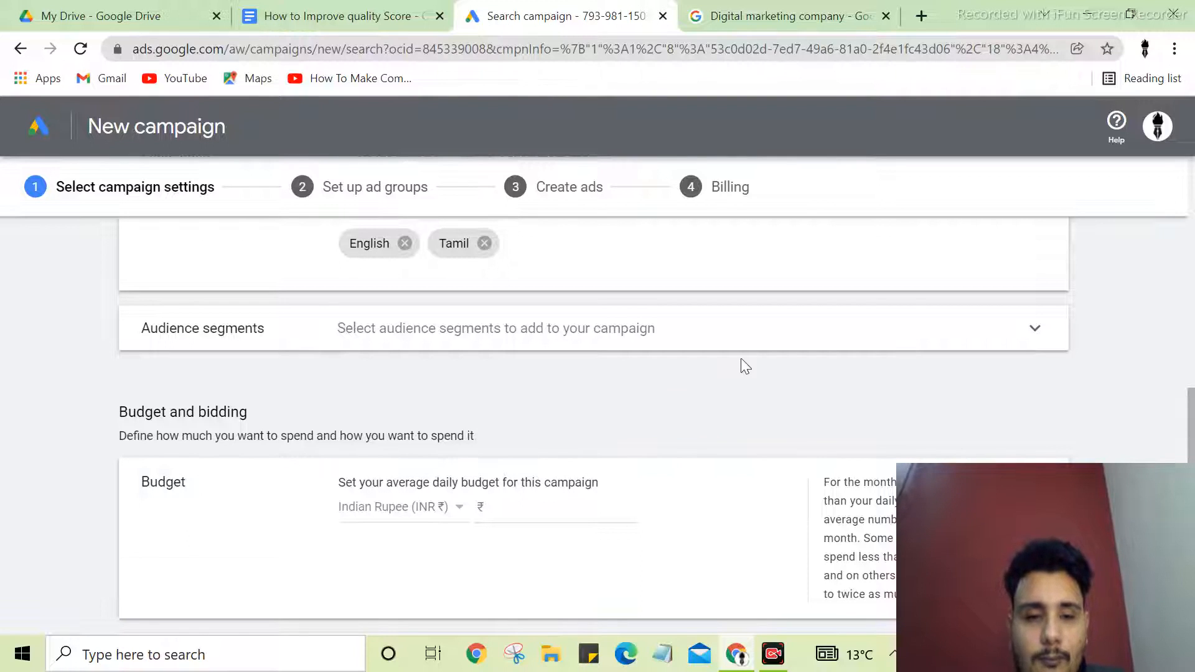
click(1037, 346)
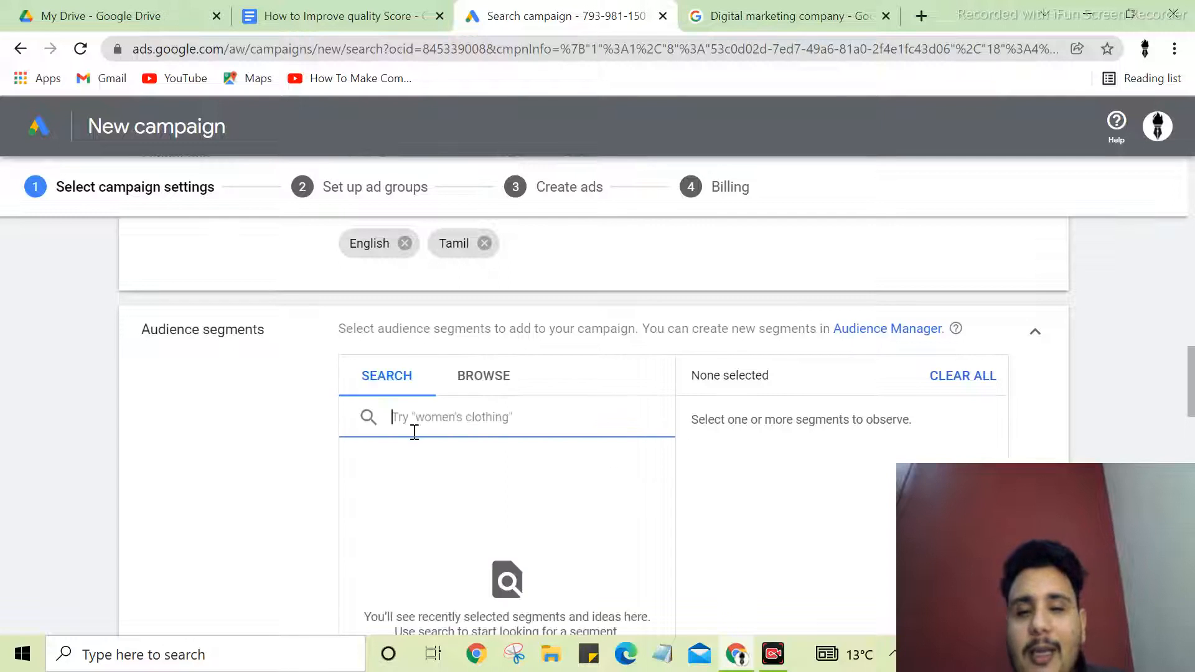
scroll(464, 435, down, 4)
scroll(464, 438, up, 2)
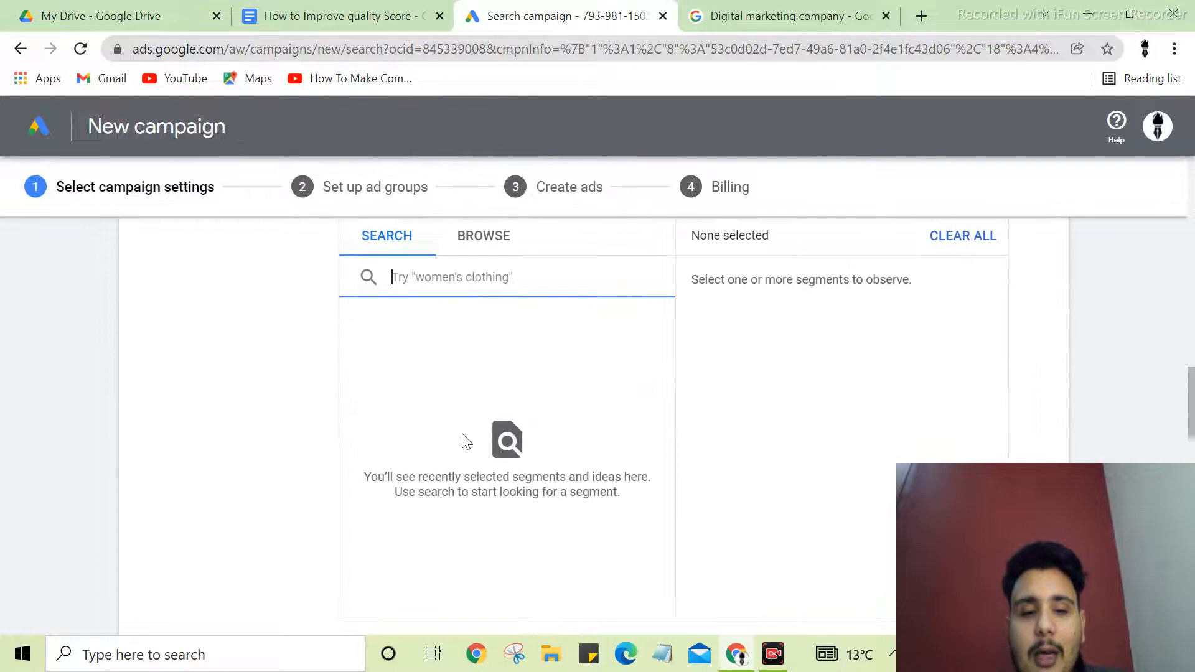
scroll(464, 430, up, 2)
click(509, 375)
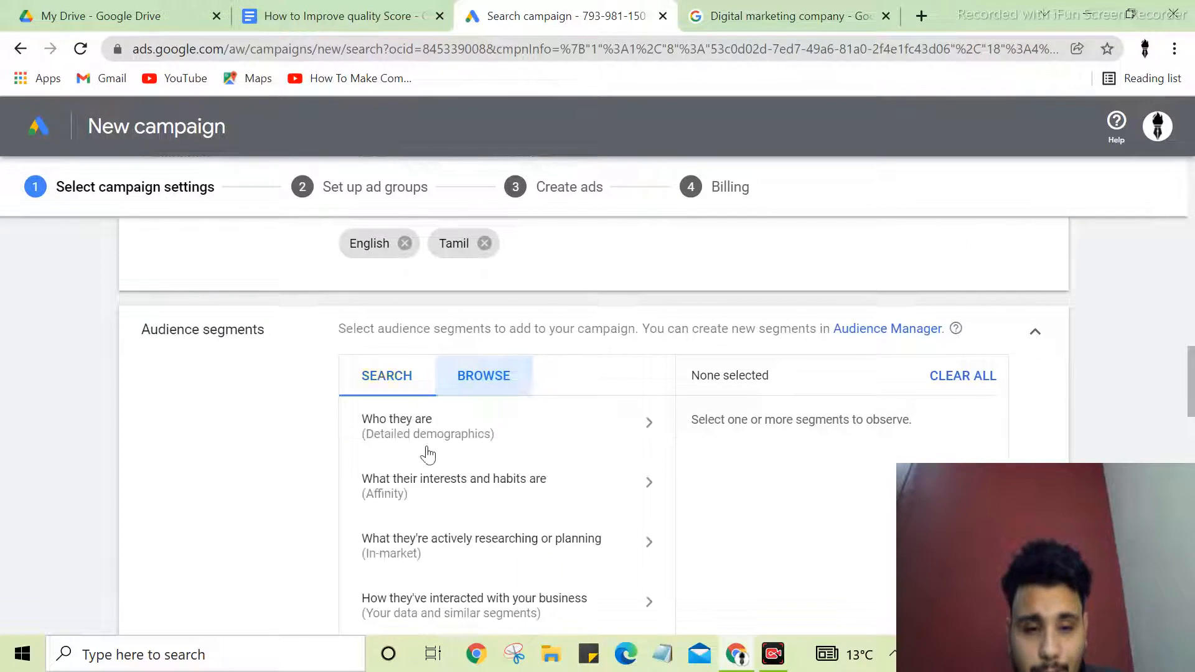
click(407, 380)
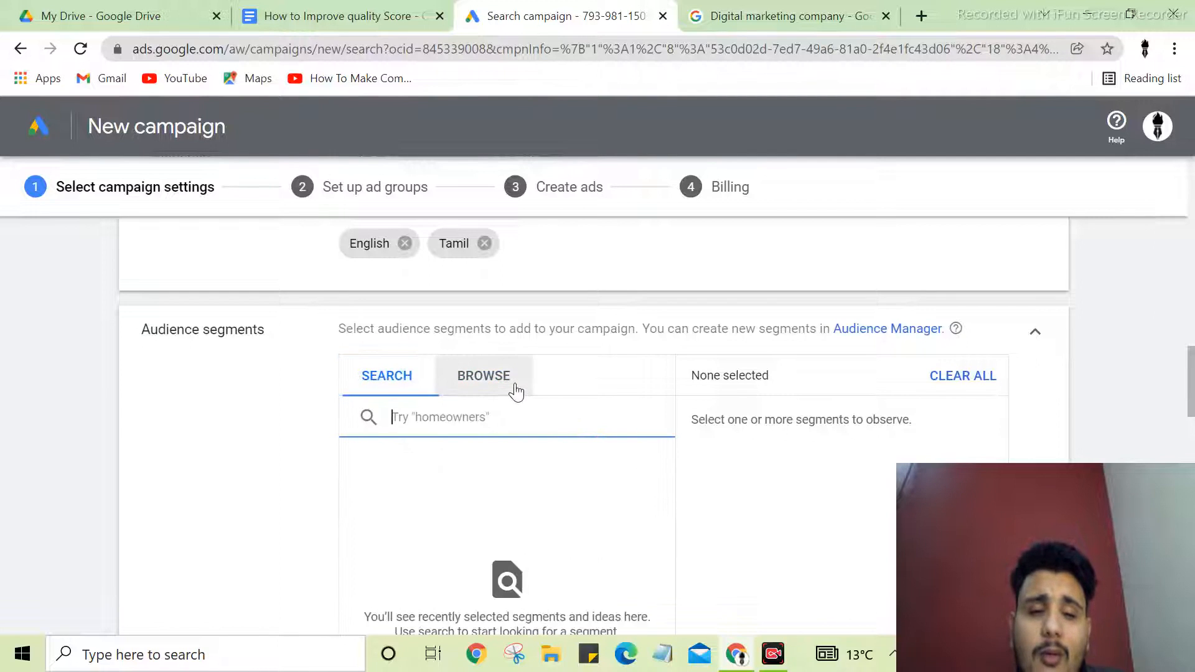
click(1035, 333)
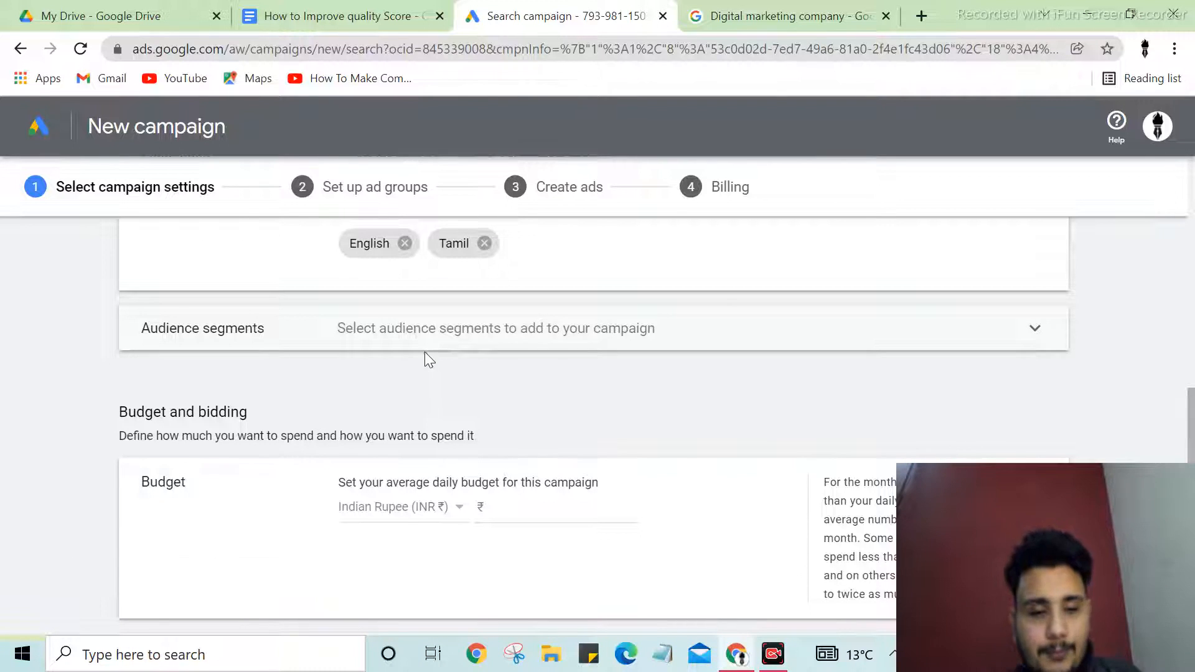
Step: Set the campaign's average daily budget to ₹500 and collapse the budget section
scroll(425, 354, down, 2)
click(509, 366)
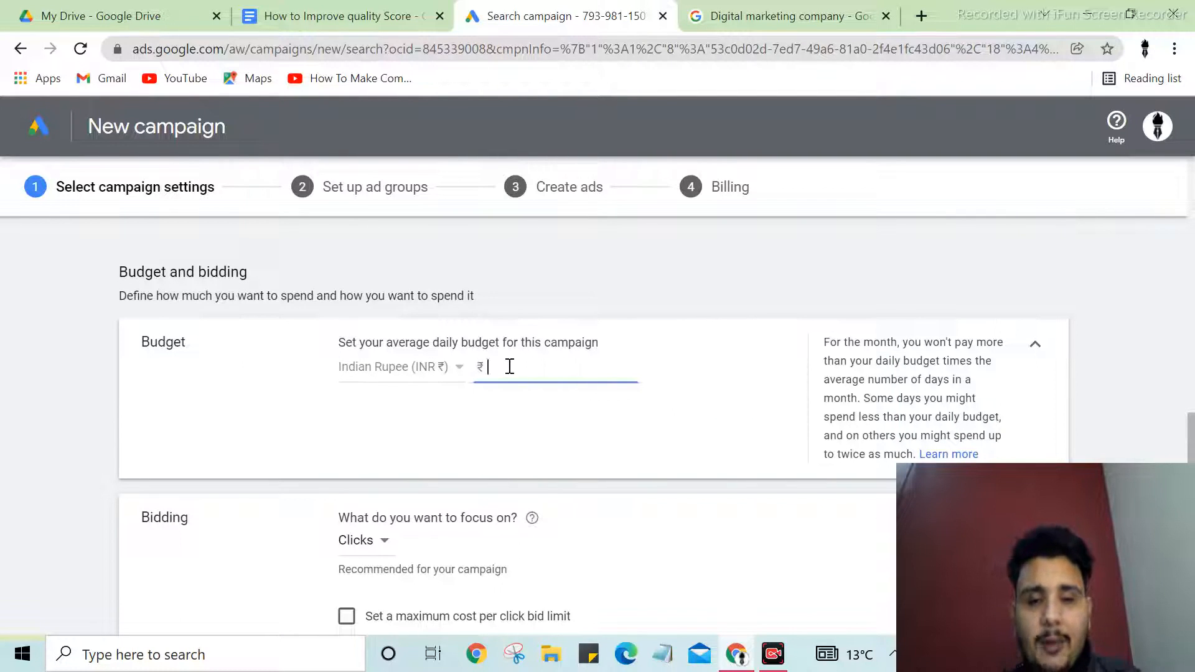
text(10)
key(BackSpace)
key(BackSpace)
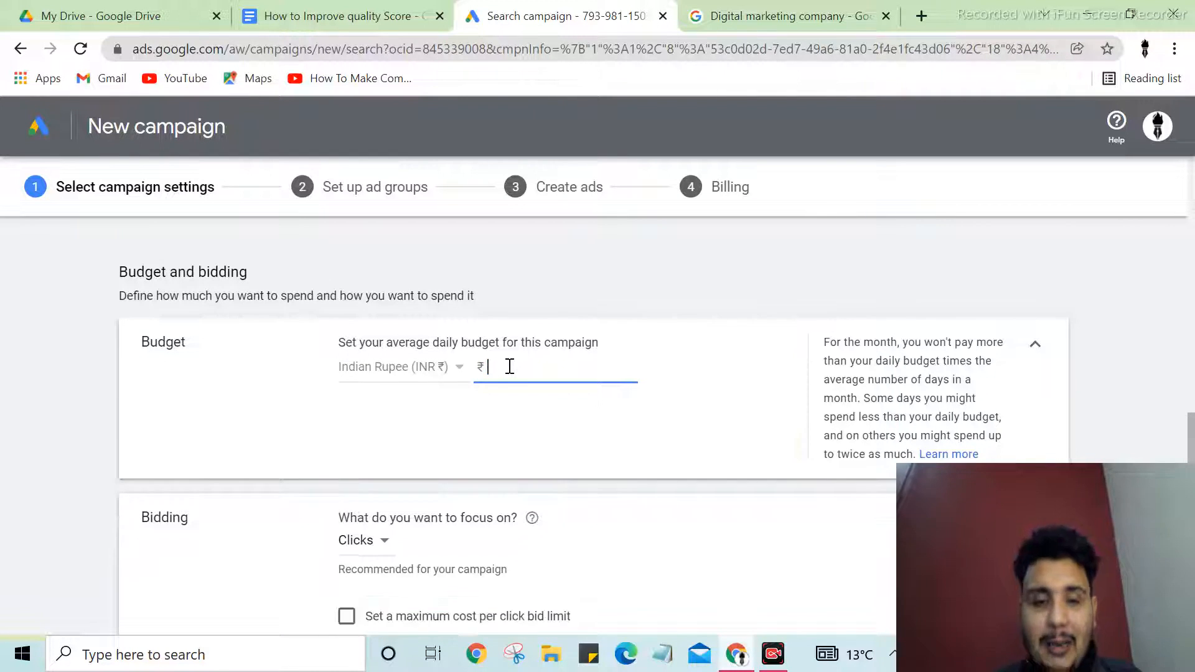
text(500)
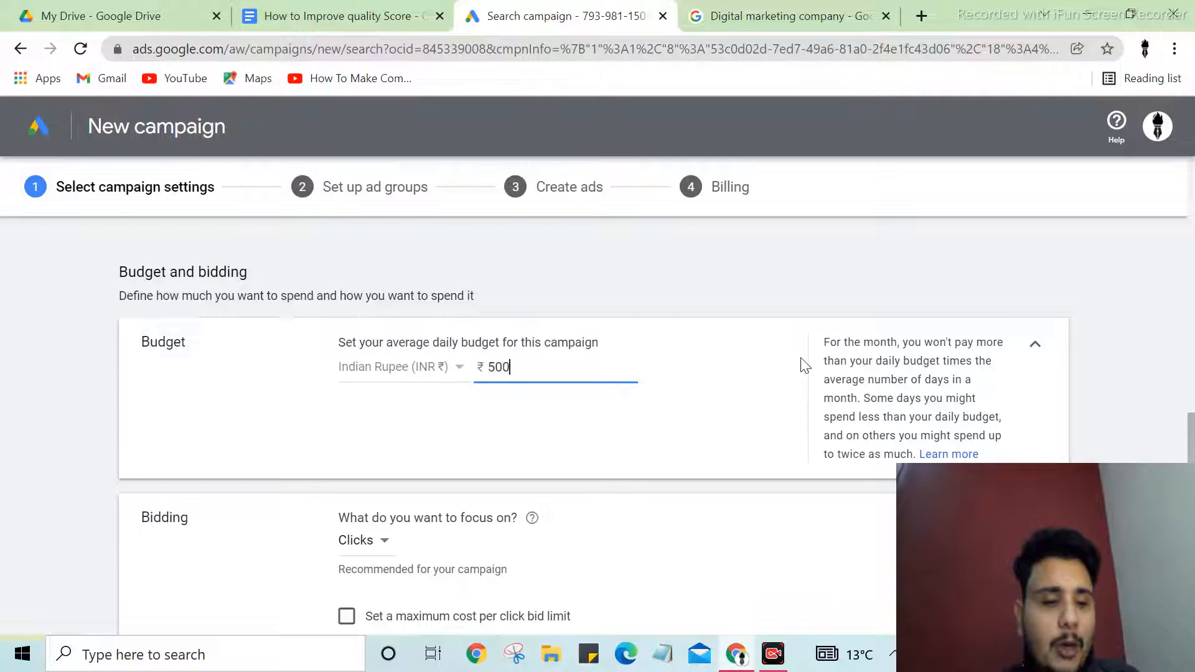
click(703, 366)
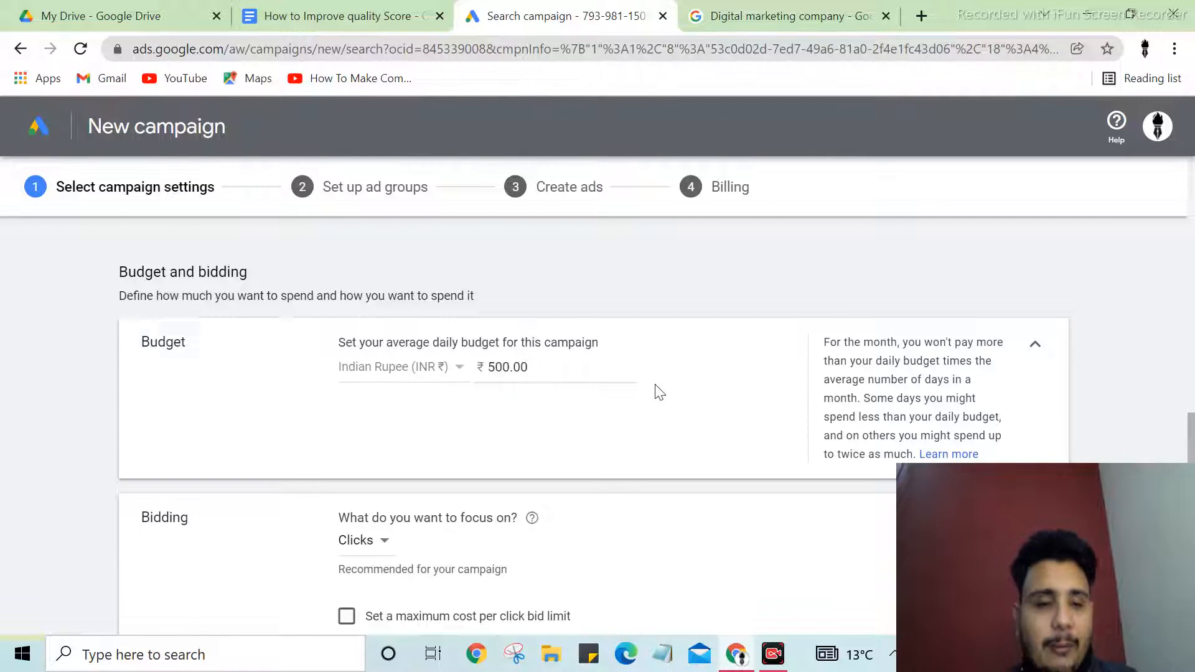
click(1036, 346)
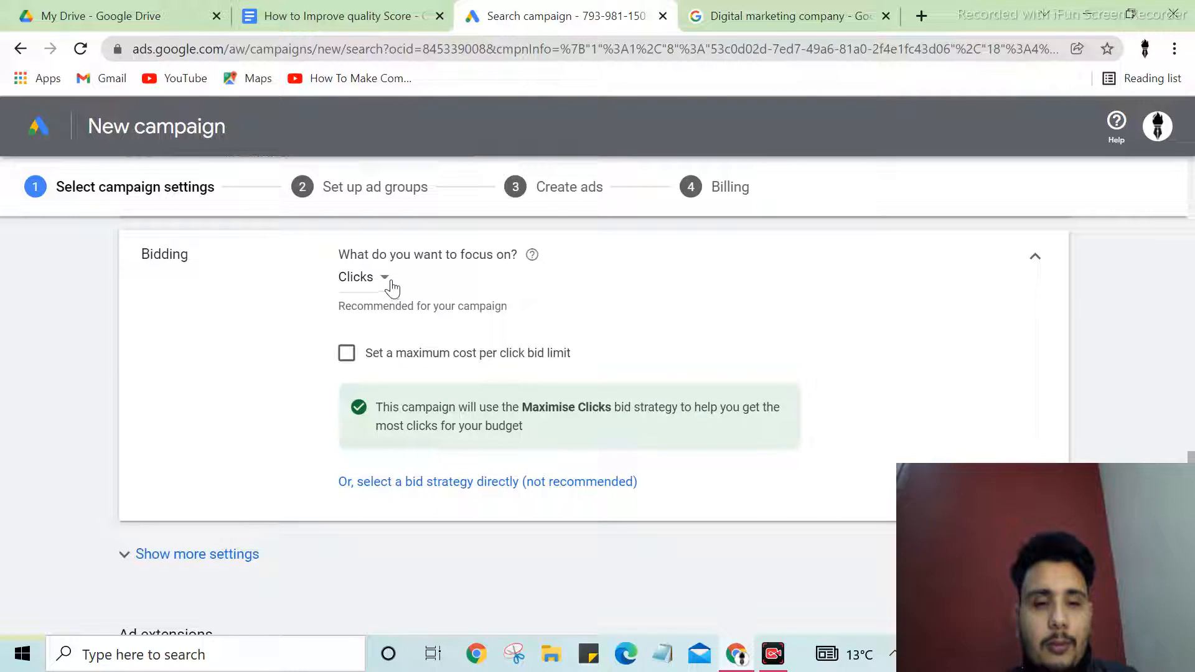
Step: Keep Clicks as the bidding focus and enable a maximum cost per click bid limit of ₹10
click(384, 278)
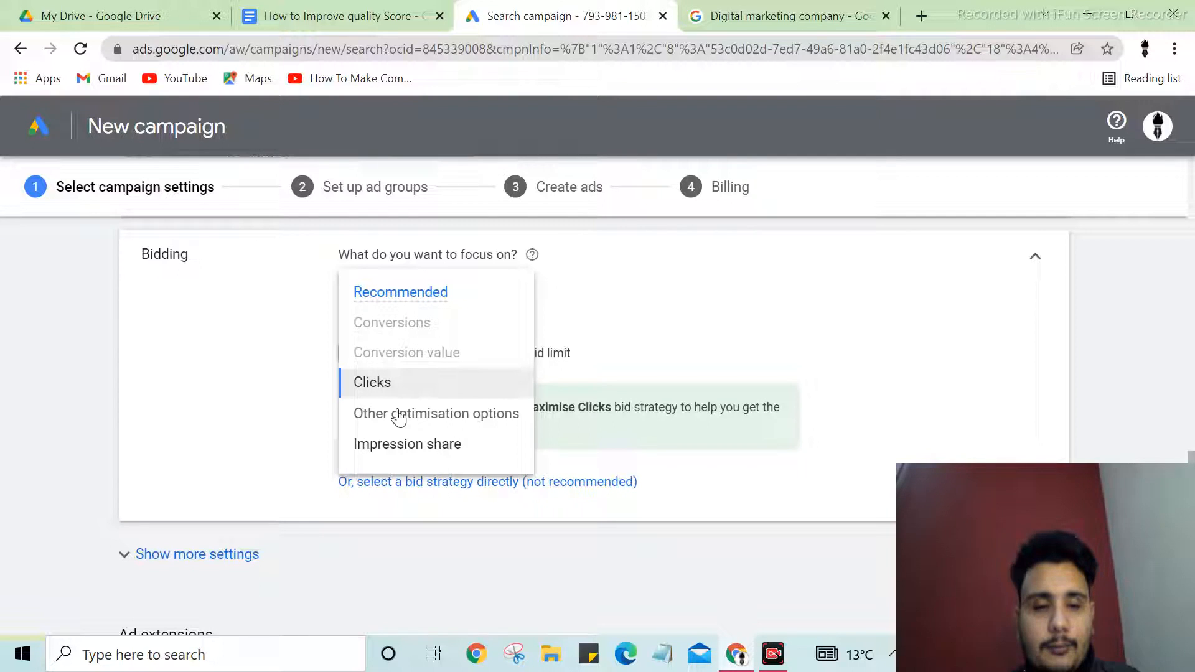
click(636, 337)
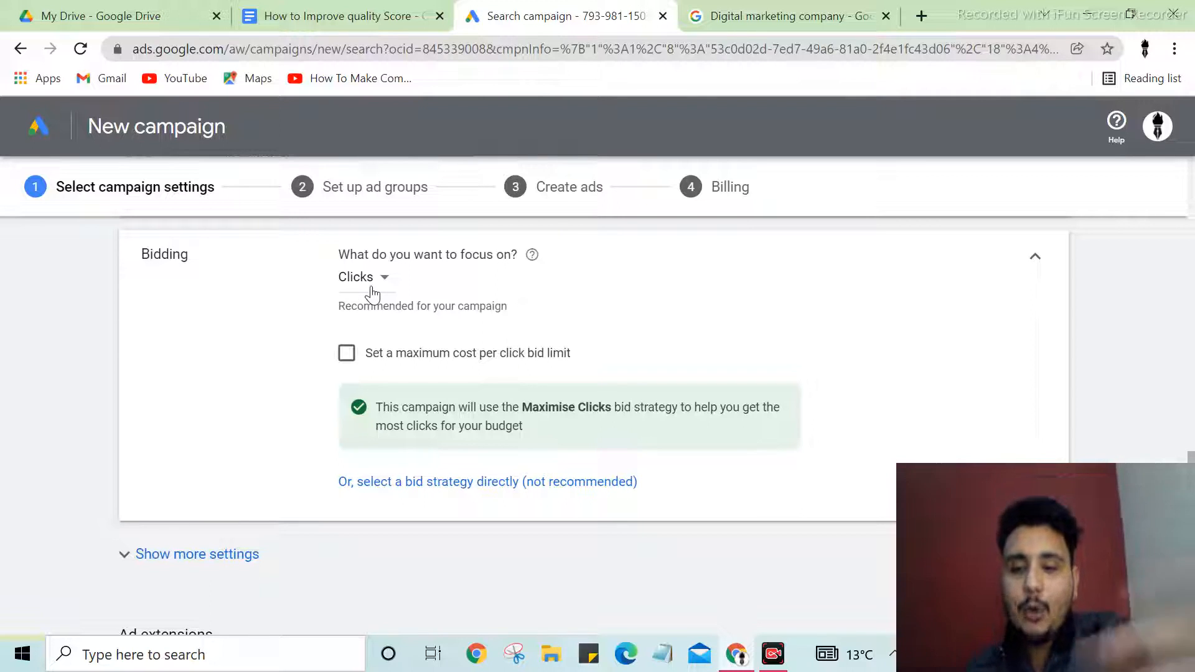
click(347, 355)
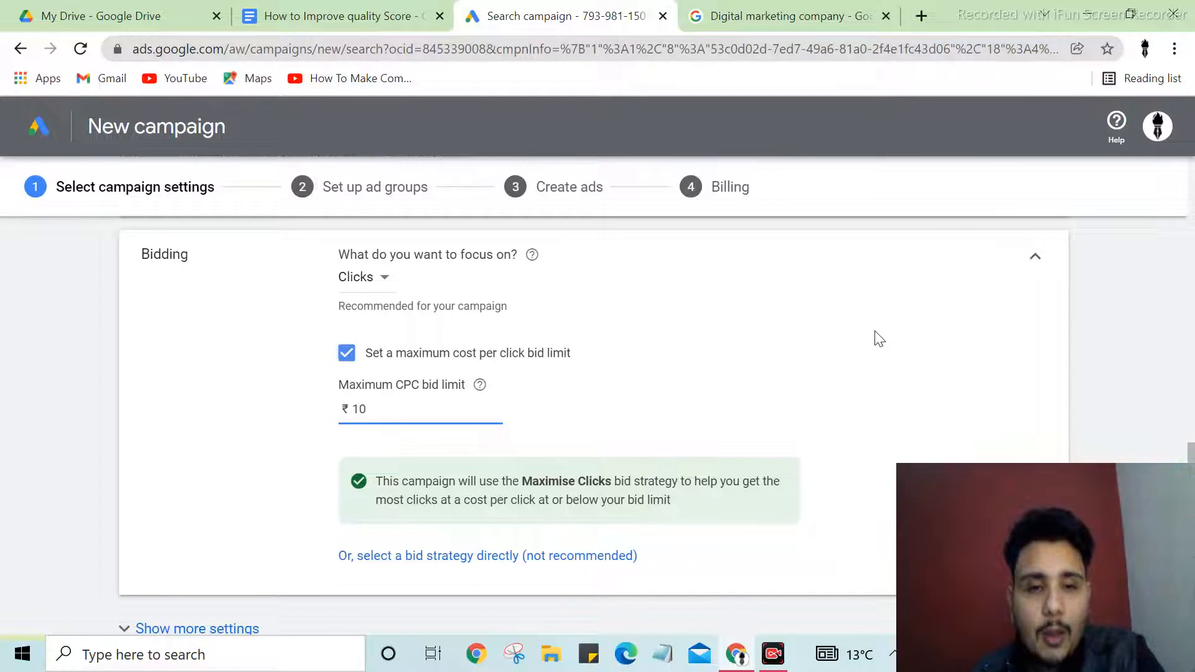
Step: Collapse the bidding section and look over the budget and bidding summary
click(511, 357)
click(1030, 266)
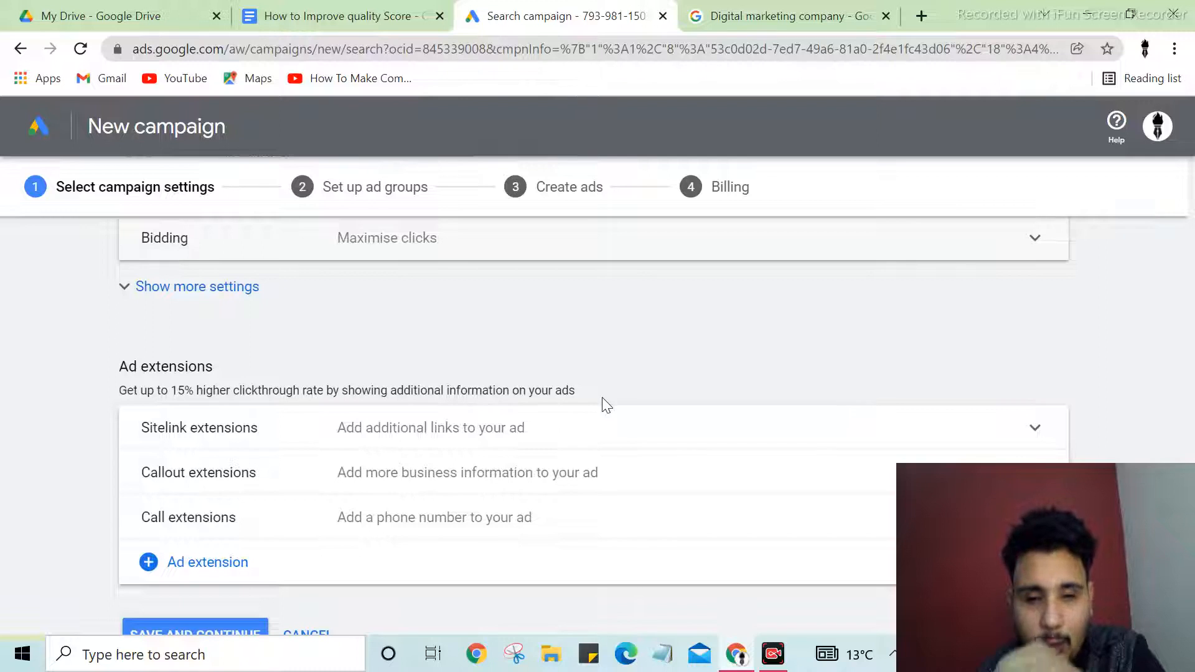
scroll(598, 392, up, 4)
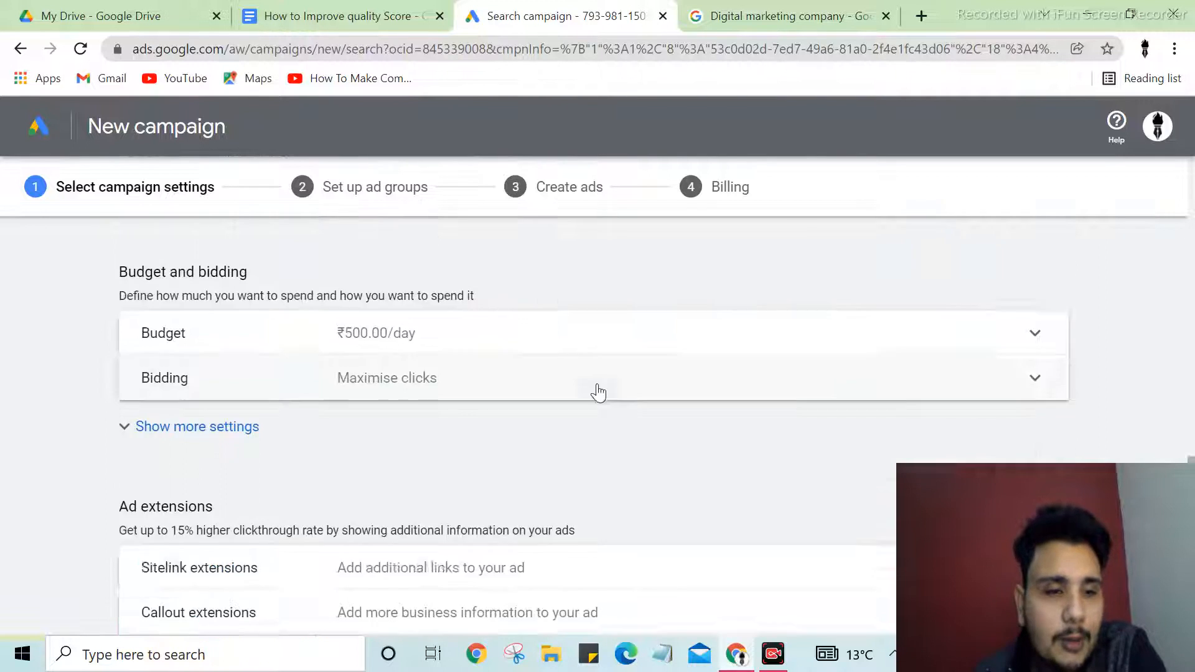
scroll(597, 392, down, 4)
Step: Show the additional campaign settings, review the ad rotation options without changing them, and collapse that section
click(124, 290)
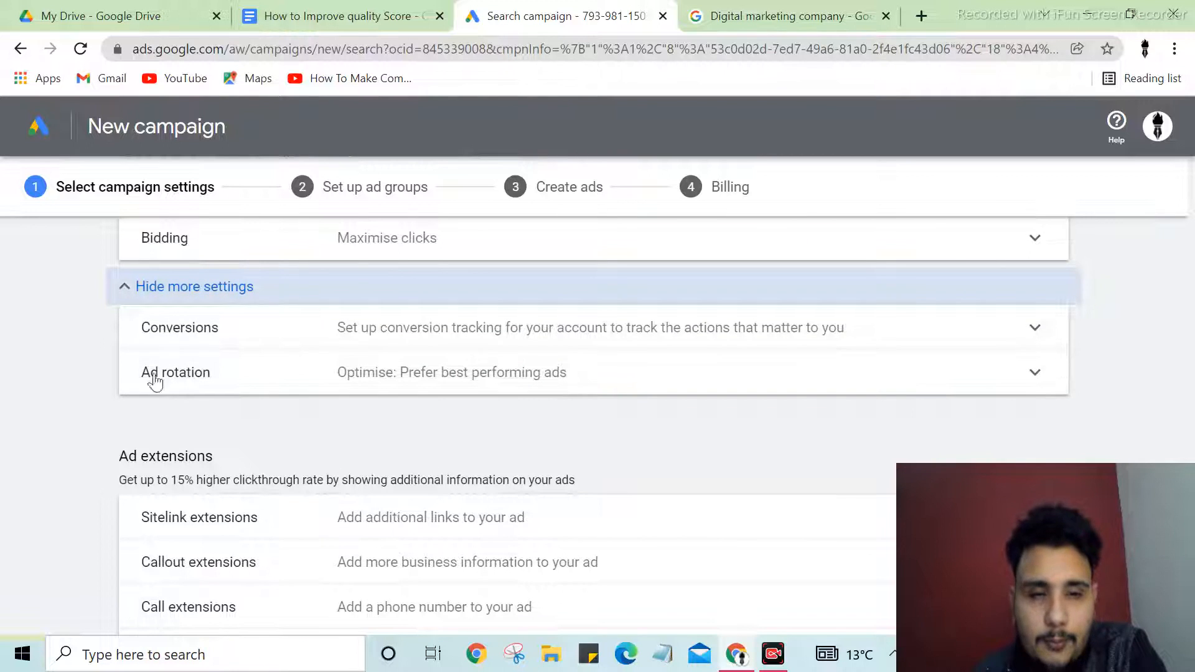
click(1015, 379)
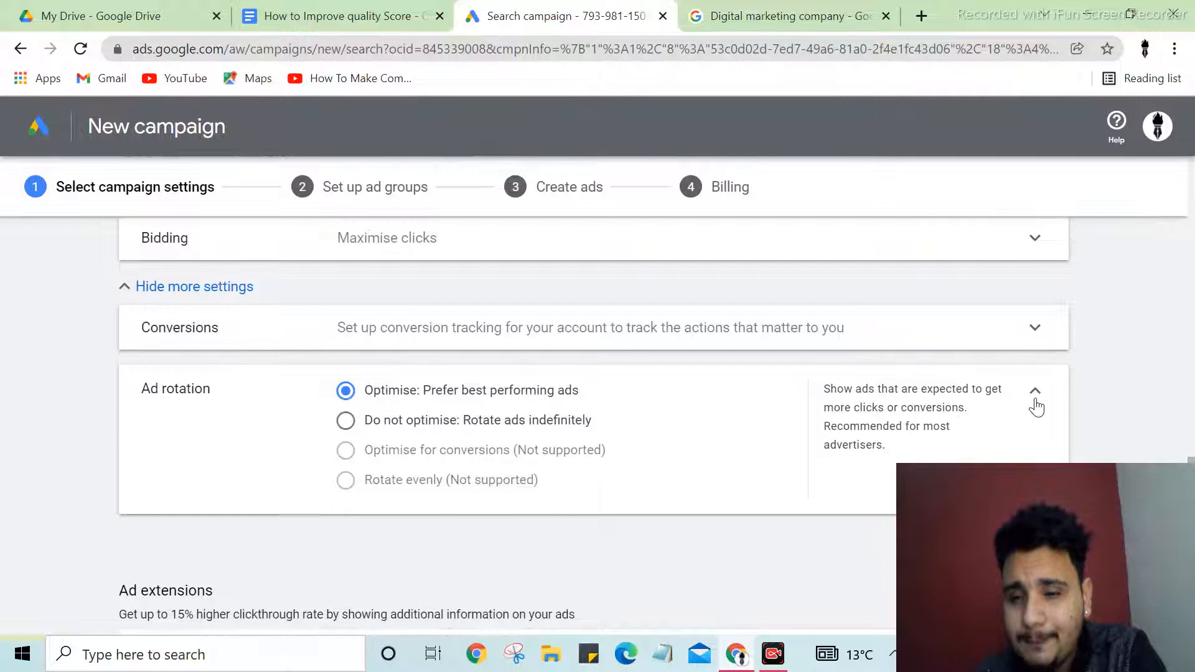
click(1035, 399)
scroll(772, 374, down, 2)
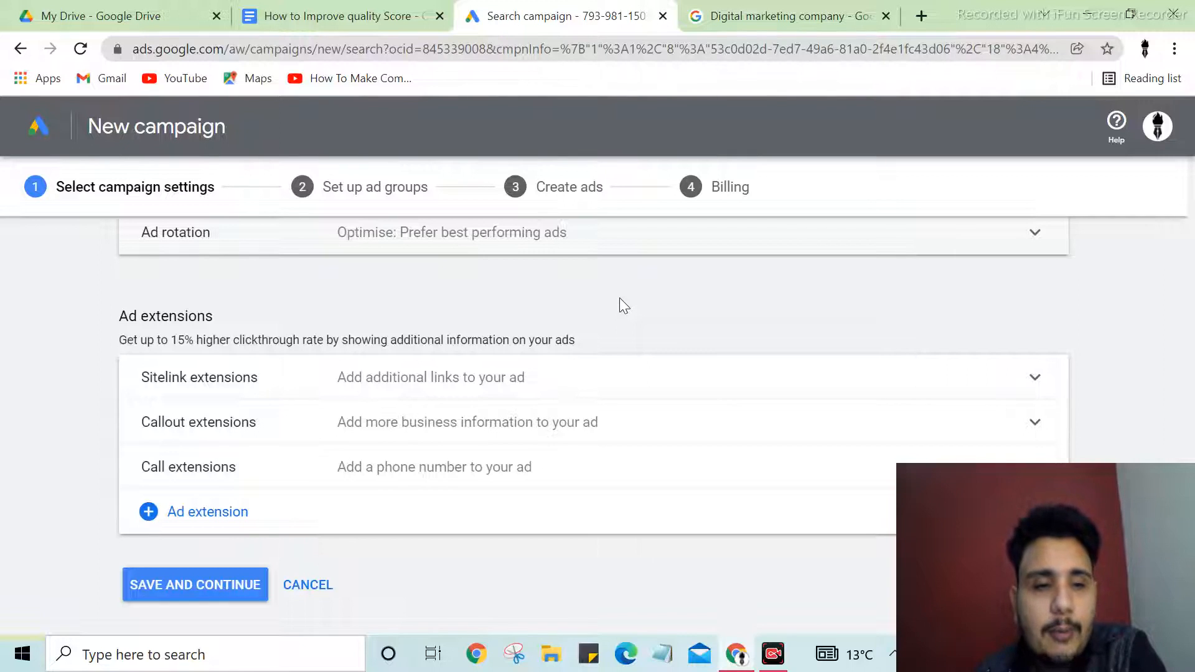
scroll(621, 305, down, 2)
scroll(627, 336, up, 4)
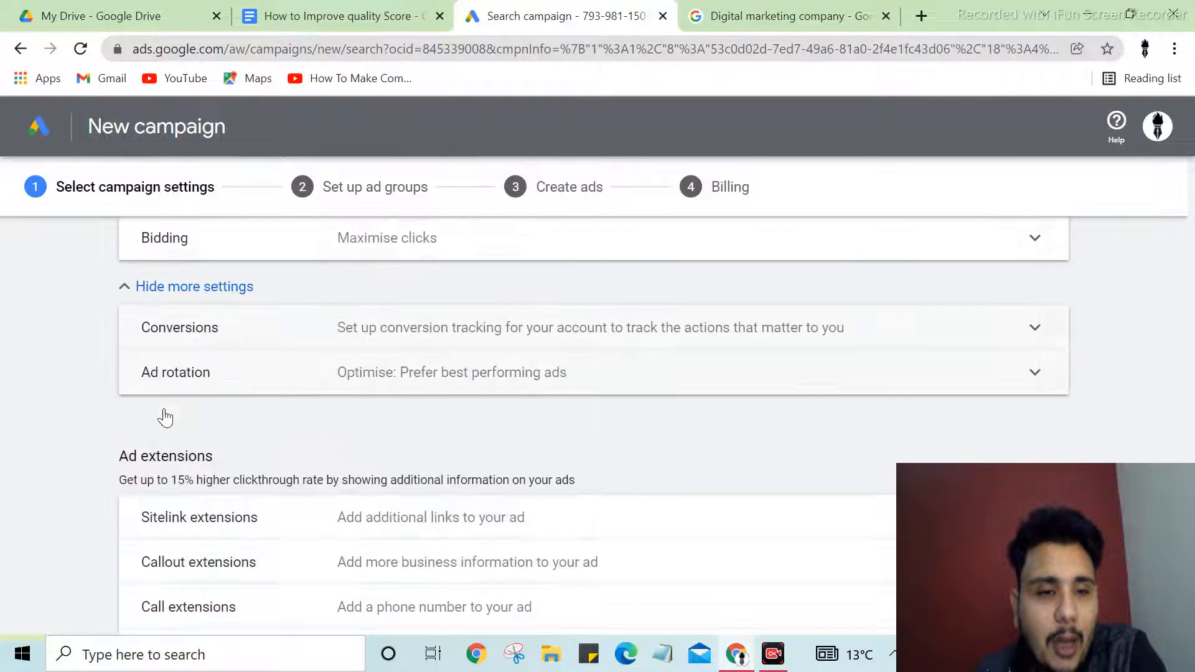
Step: Switch to the Google results for "Digital marketing company" and examine the sitelinks and deal line shown under the ads
click(747, 16)
scroll(574, 351, down, 2)
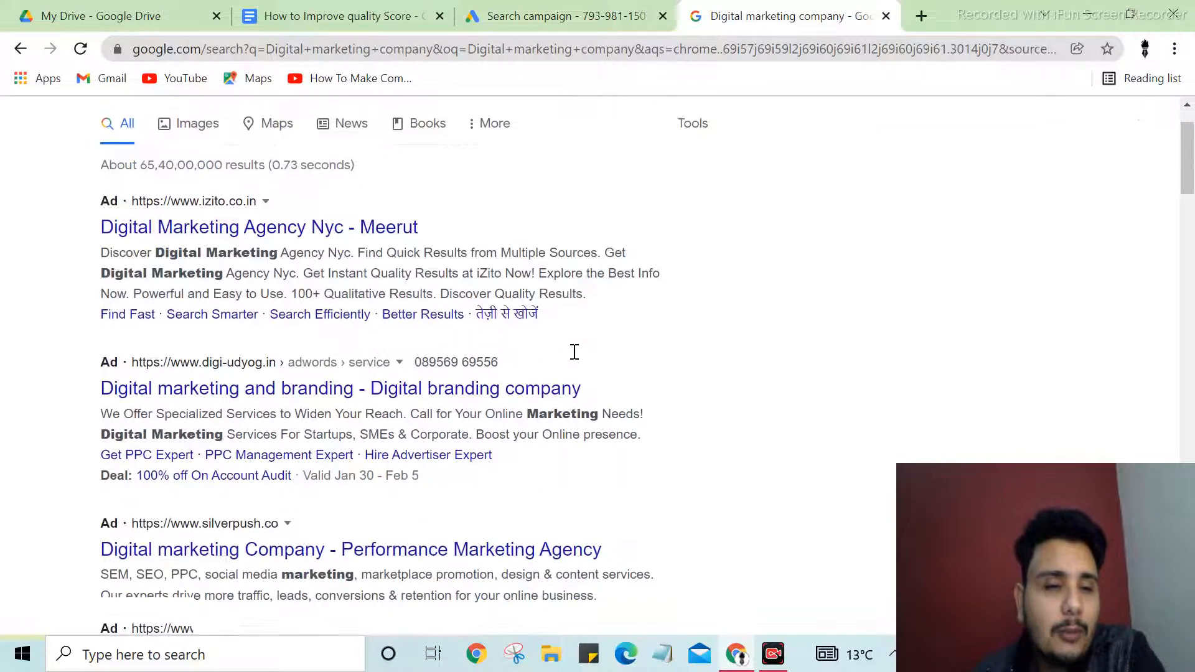
drag(81, 304, 494, 302)
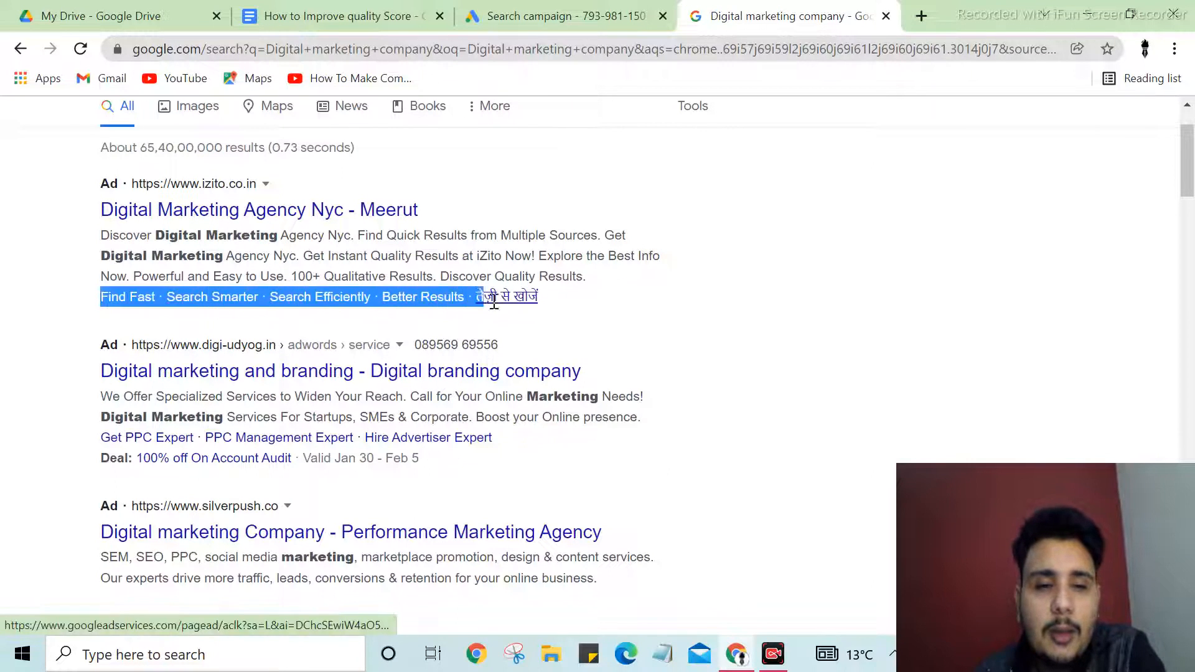
scroll(621, 336, down, 1)
drag(493, 345, 106, 361)
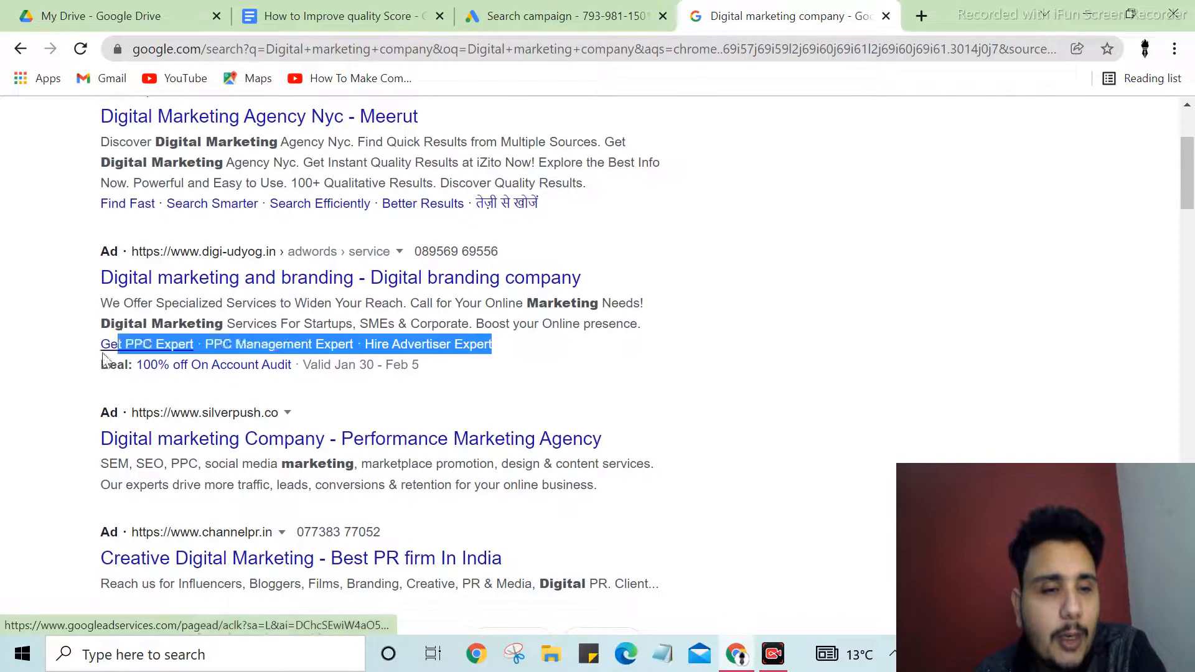
click(69, 367)
scroll(62, 377, down, 2)
scroll(90, 380, down, 2)
scroll(101, 356, up, 2)
scroll(103, 358, up, 1)
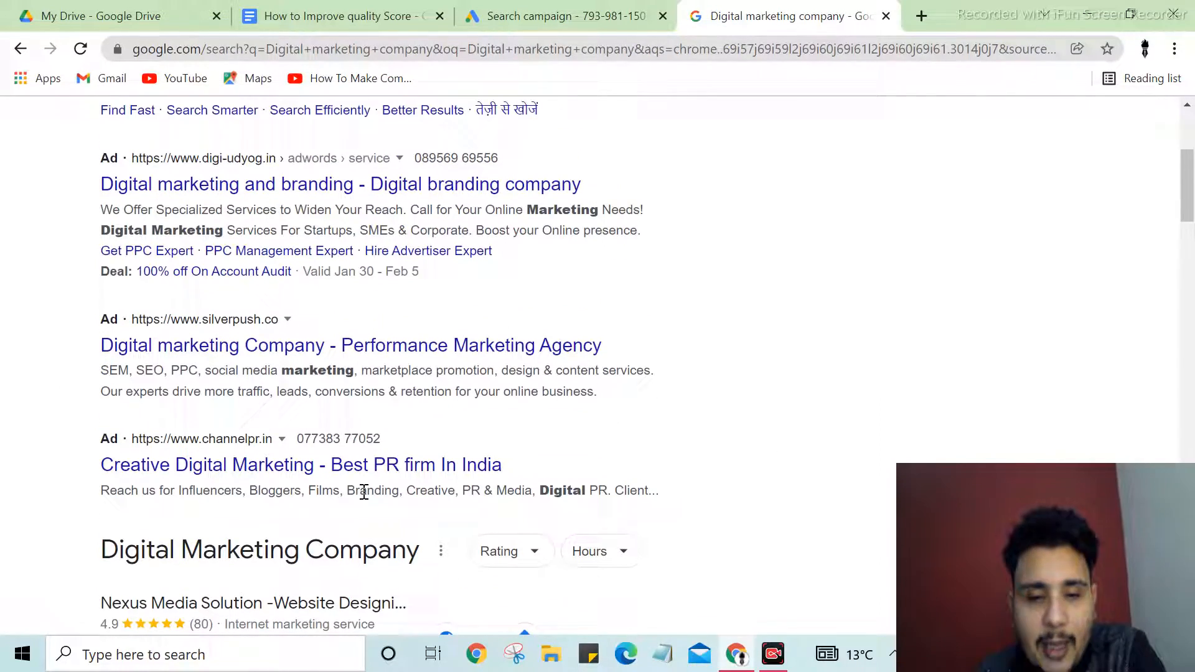
scroll(363, 407, down, 3)
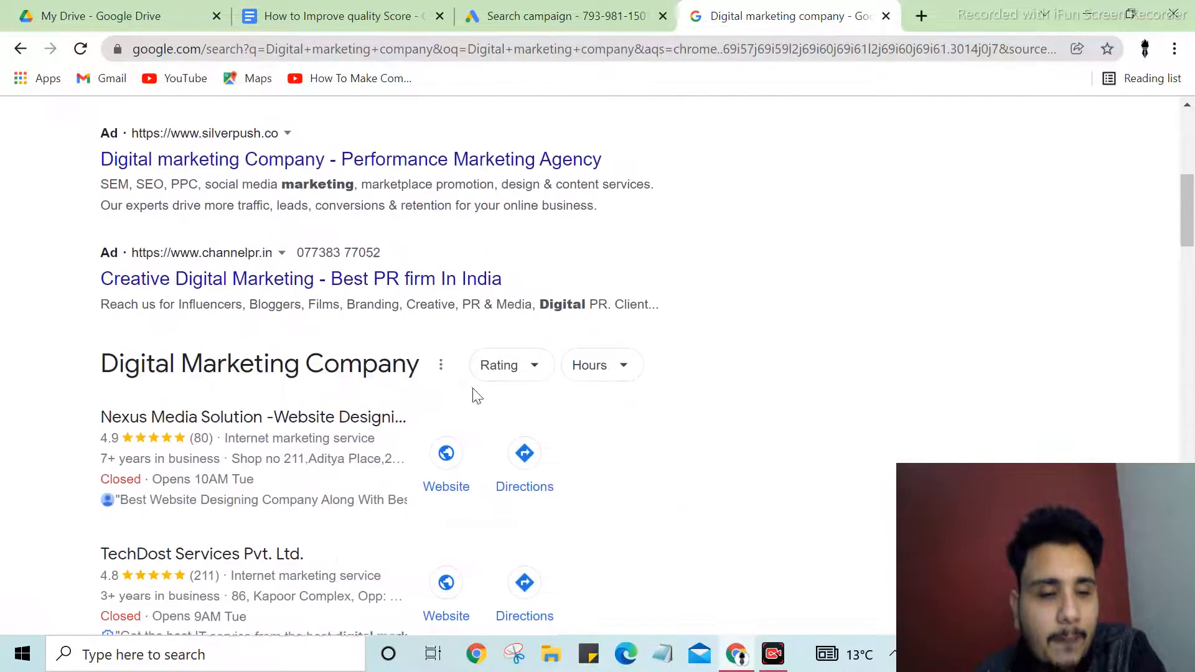
scroll(453, 419, up, 4)
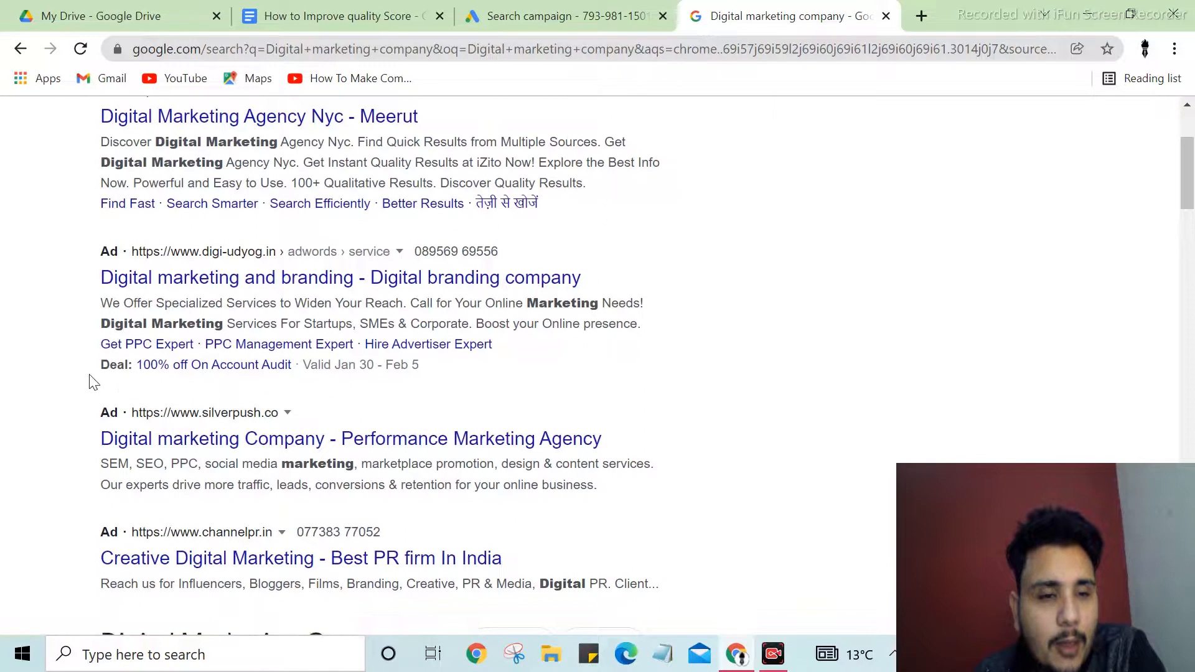
drag(422, 366, 87, 372)
Step: Return to the Google Ads campaign, inspect the sitelink extension form without filling it in, and collapse it
key(ctrl+Page_Up)
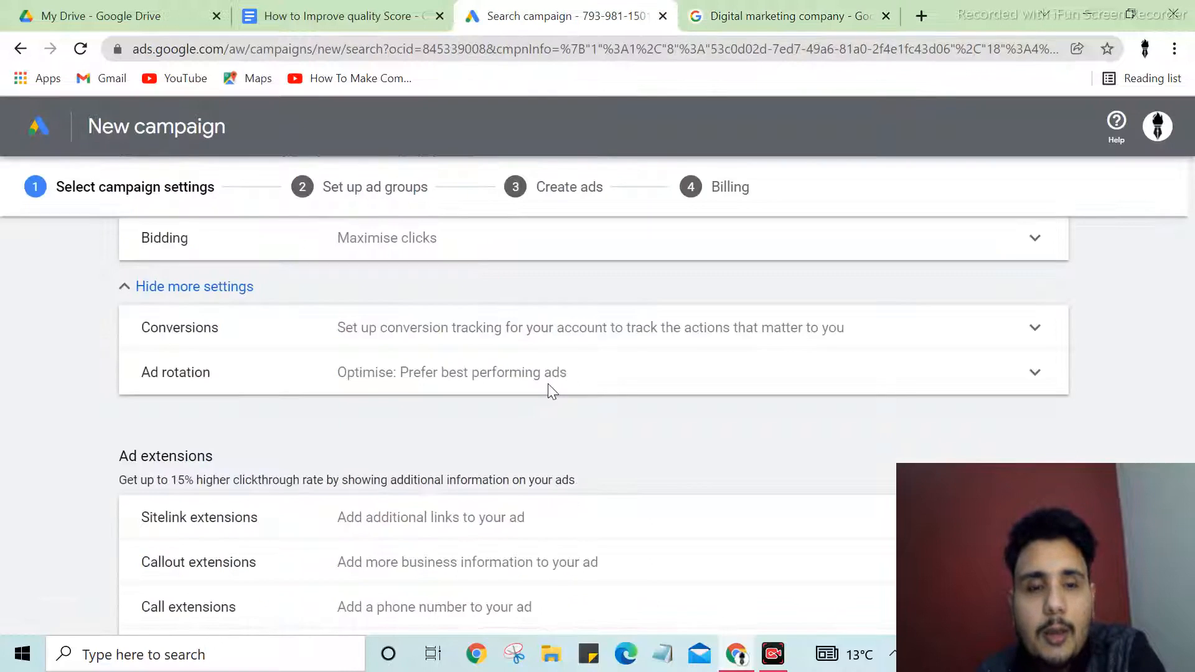
scroll(333, 422, down, 4)
scroll(397, 366, up, 2)
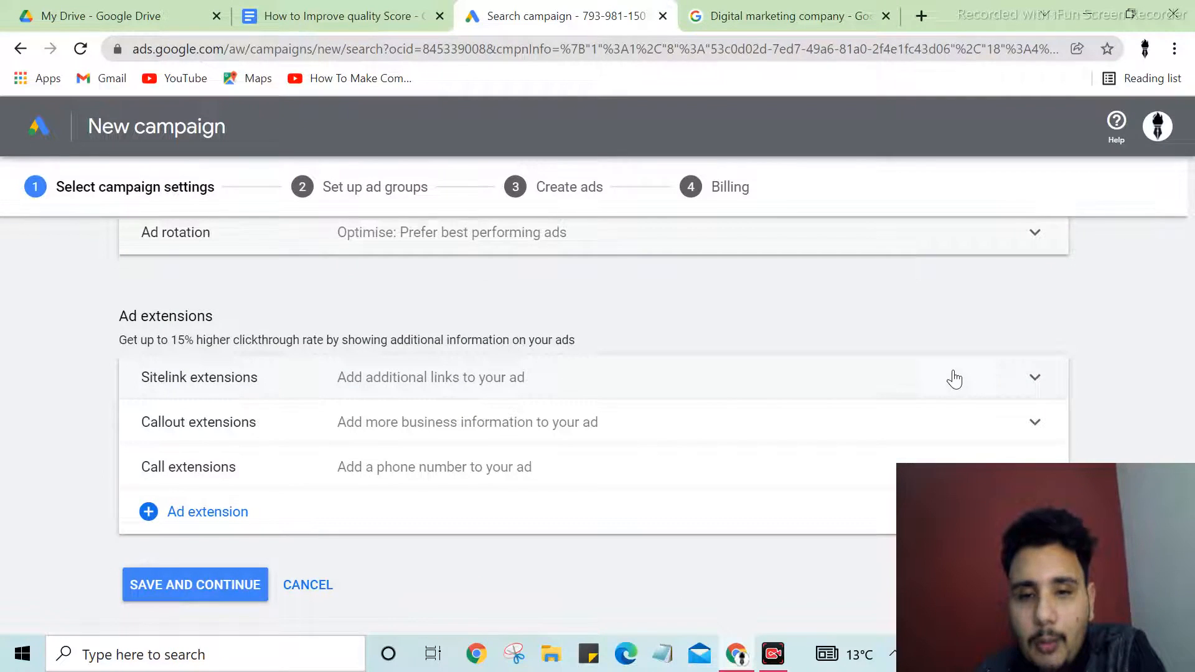
click(478, 377)
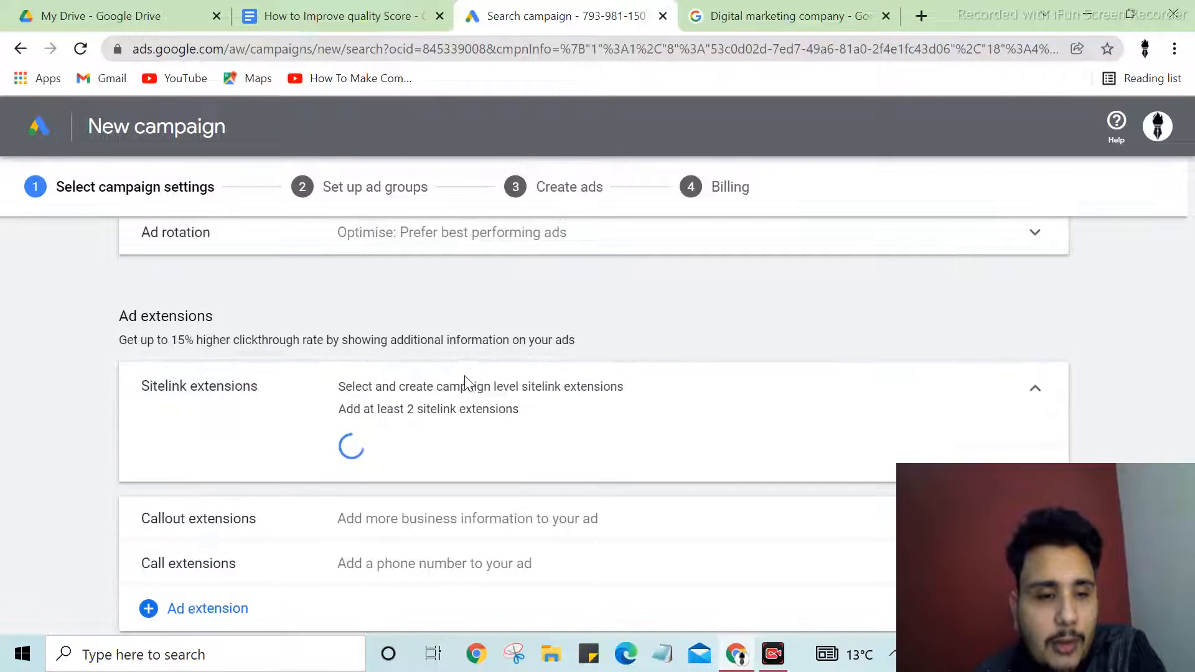
click(490, 396)
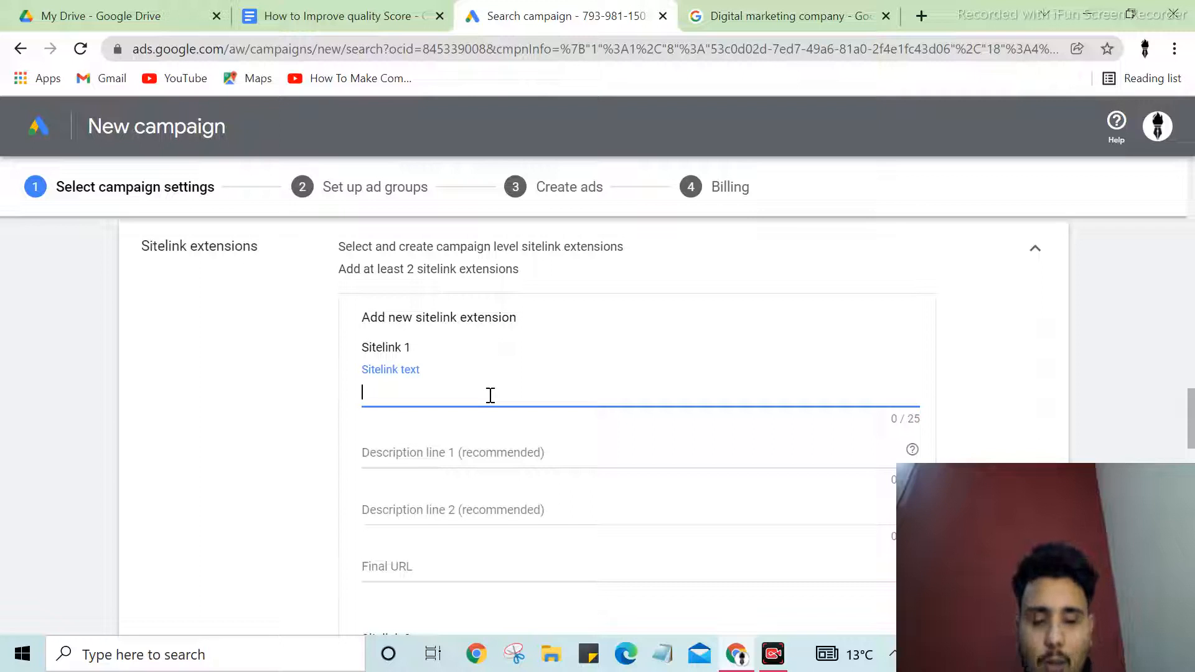
scroll(489, 396, up, 2)
click(1031, 395)
Step: Go back to the Google search results and examine the first ad's headline, description and sitelinks
click(790, 15)
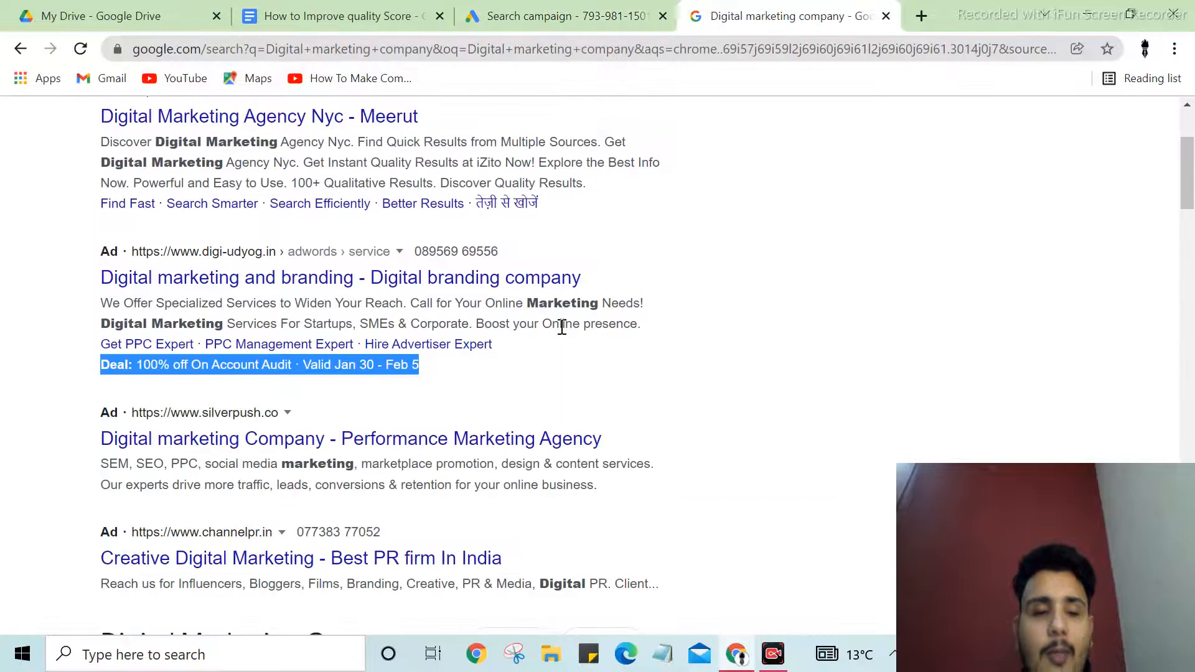
scroll(74, 359, up, 3)
drag(81, 314, 451, 304)
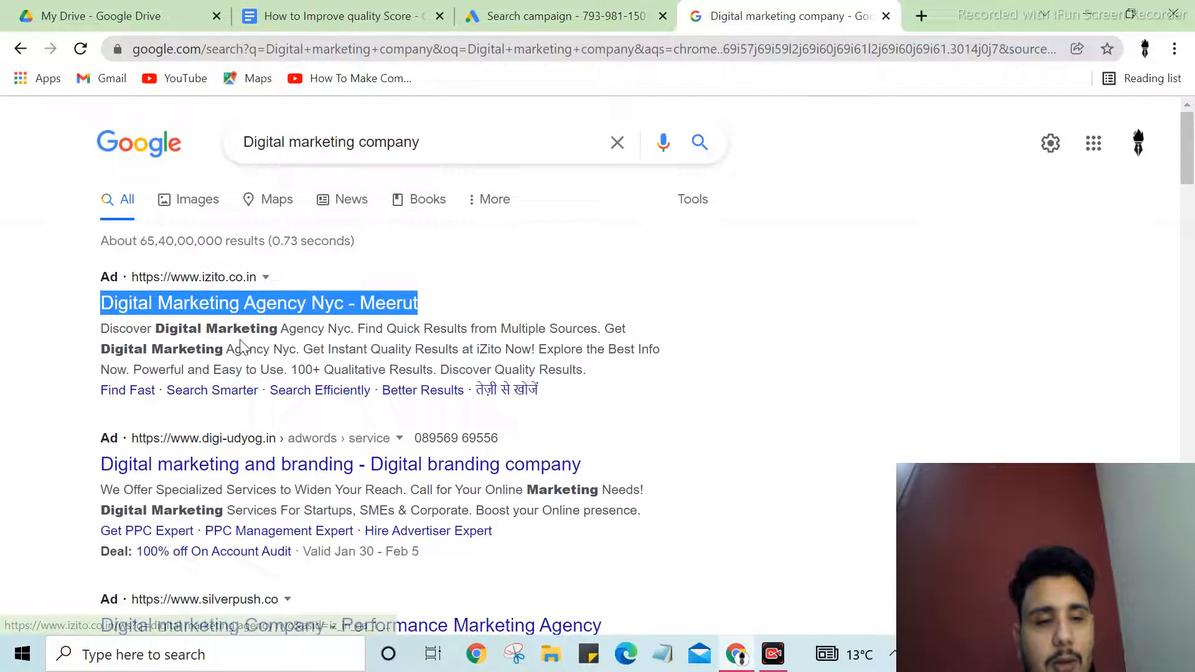
drag(100, 328, 631, 375)
drag(65, 392, 560, 398)
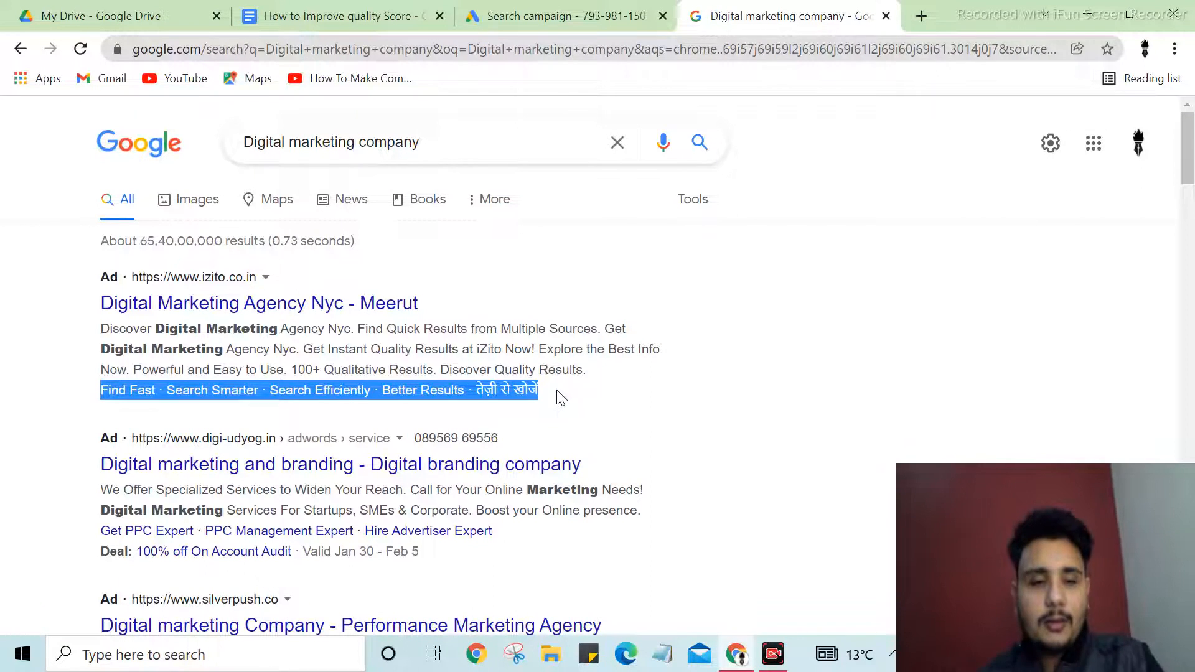
click(551, 14)
click(697, 16)
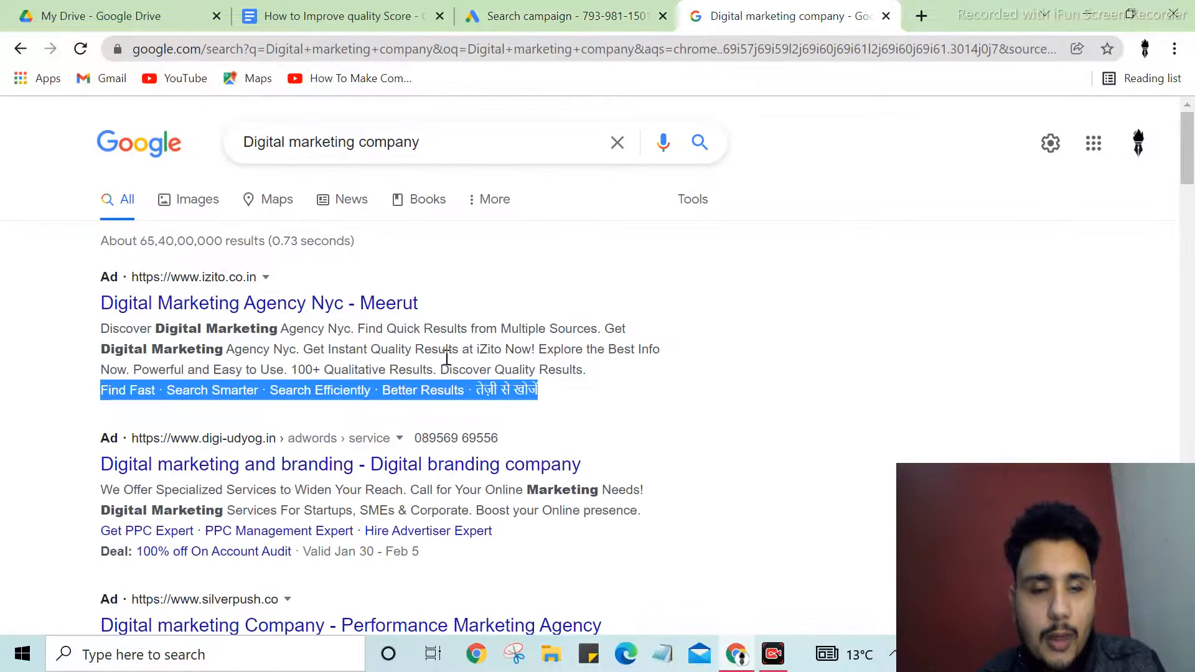
Step: Return to the Google Ads campaign, leave all ad extensions empty, and save the settings to continue to the ad group setup
click(623, 15)
scroll(443, 376, down, 2)
scroll(442, 376, up, 2)
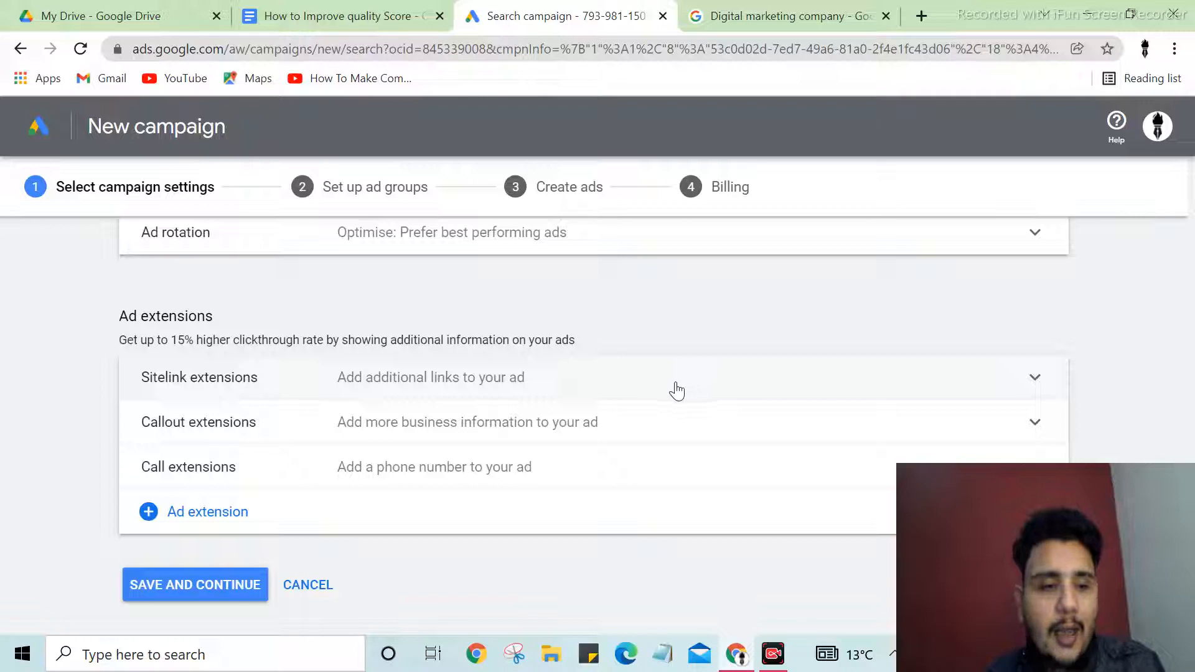
scroll(677, 391, down, 2)
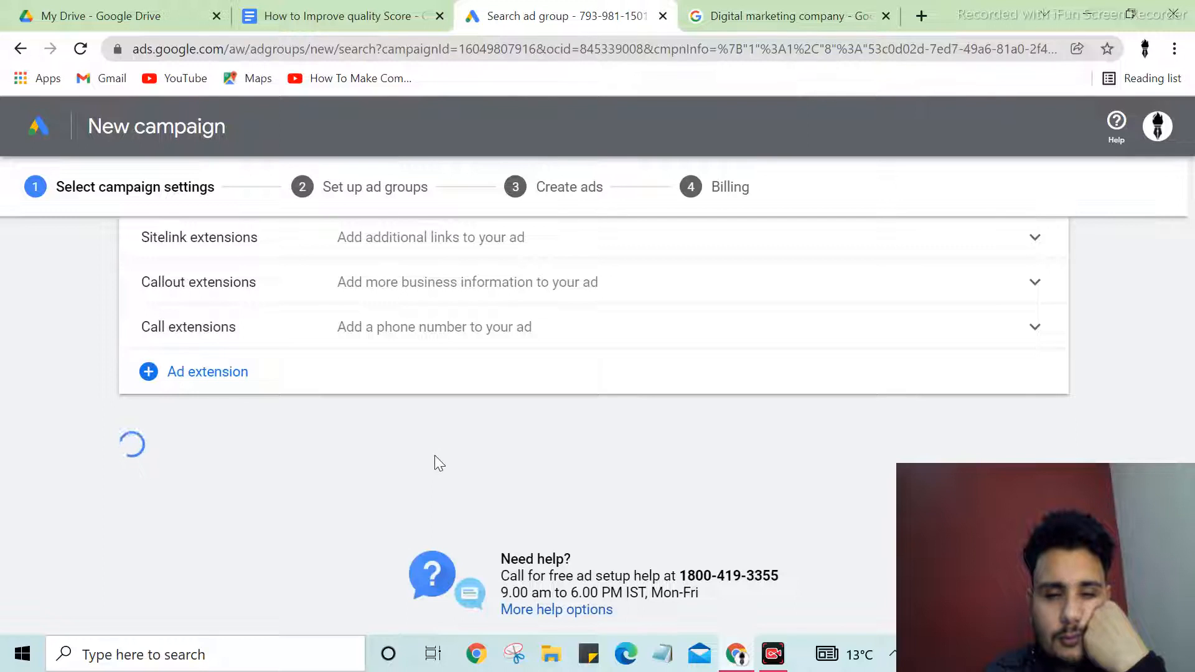
drag(970, 560, 1079, 576)
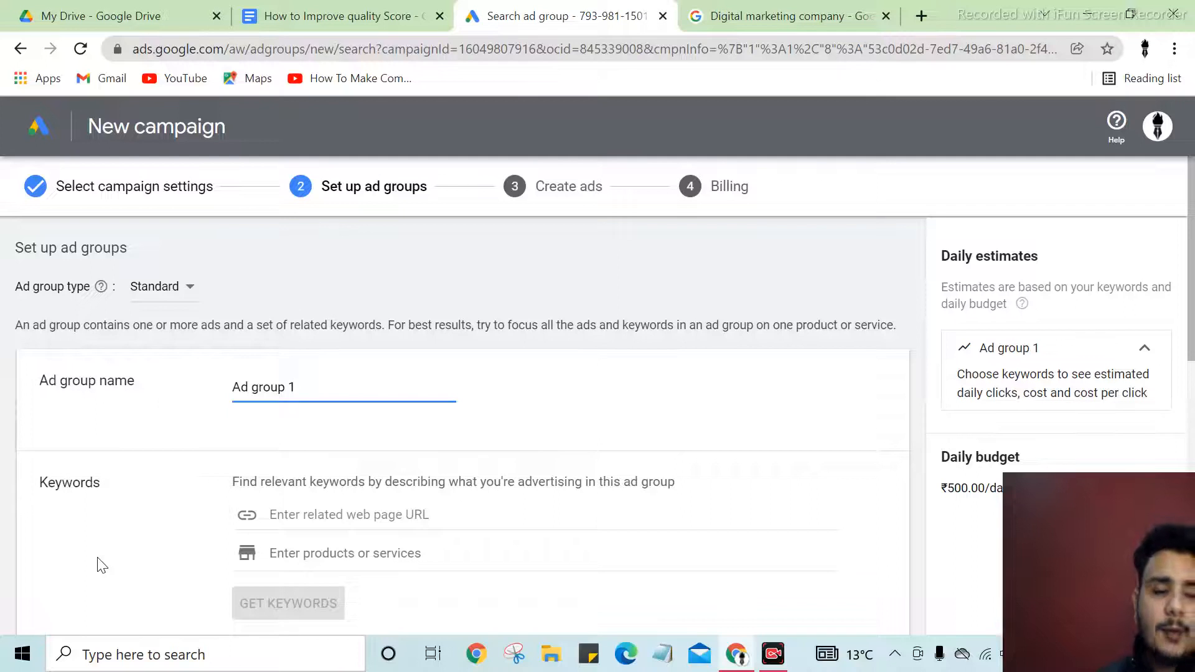
Step: Keep the ad group type as Standard and name the ad group XYZ
click(180, 293)
click(280, 274)
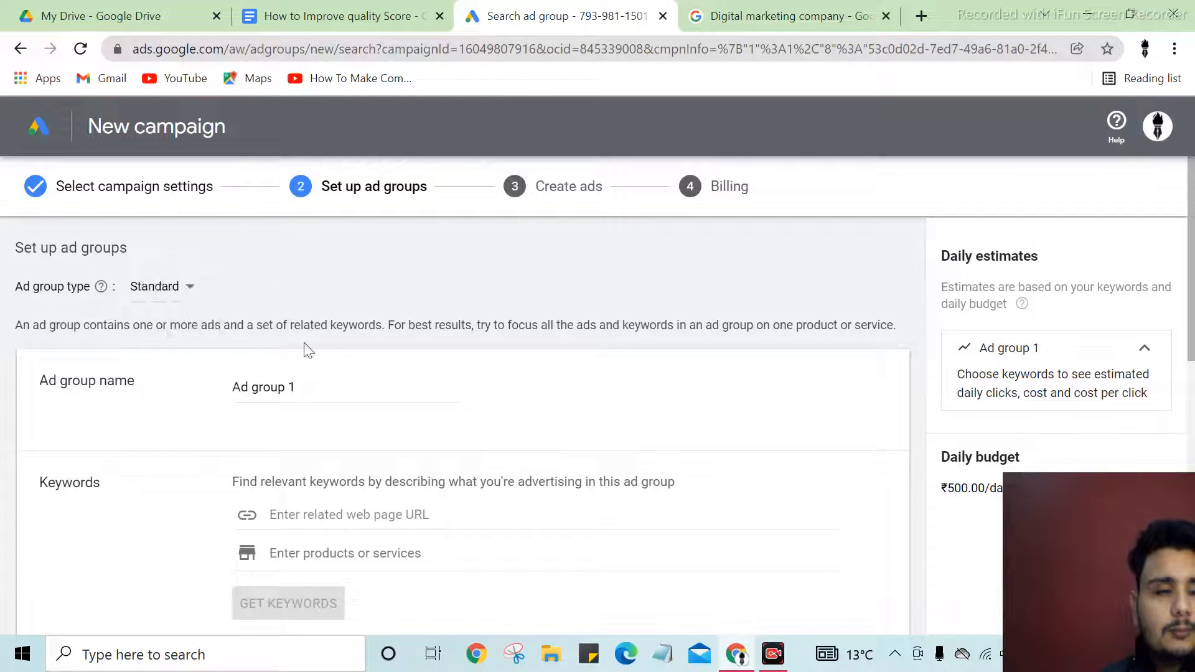
click(341, 381)
key(ctrl+a)
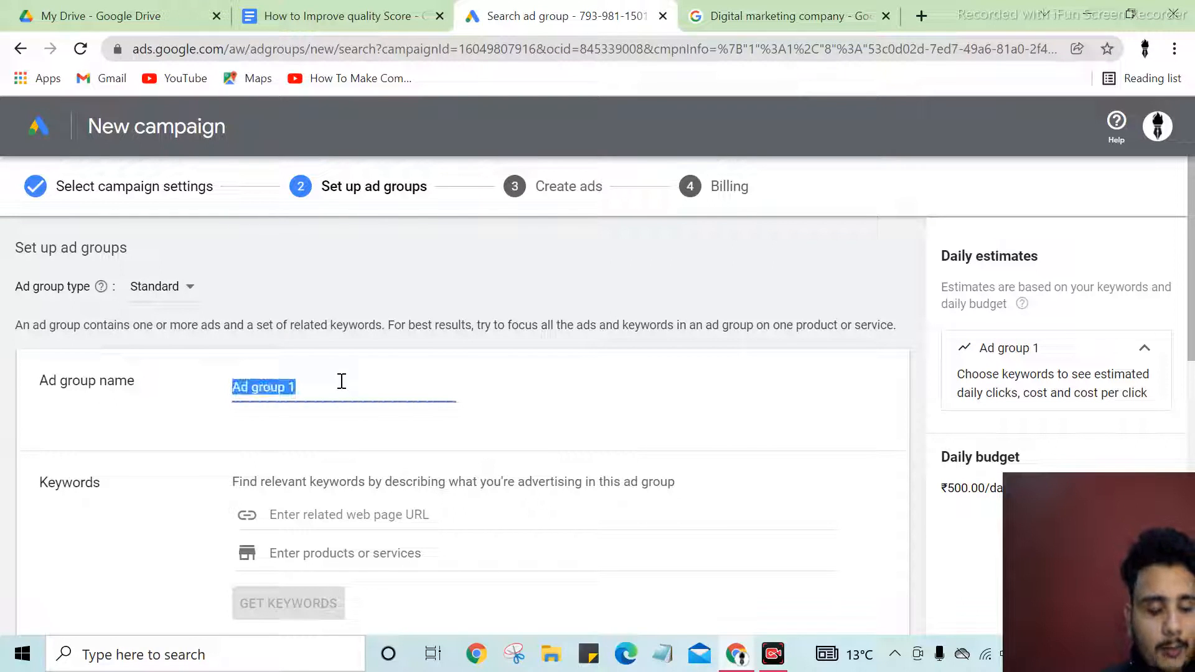
text(AXyy)
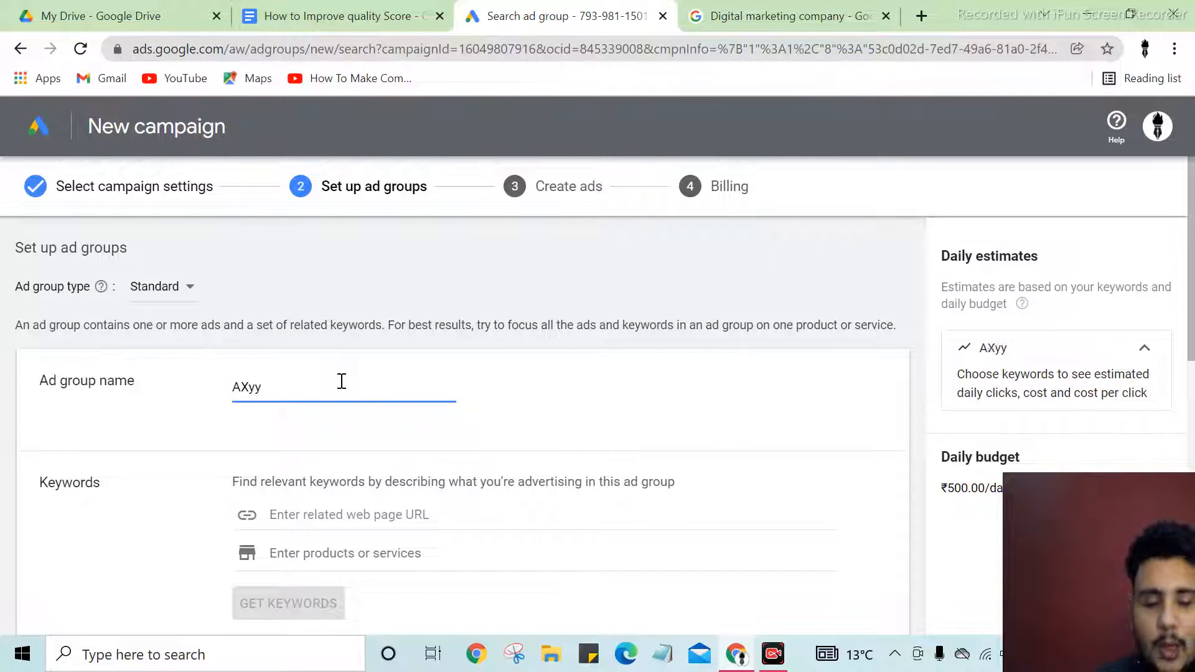
key(ctrl+a)
key(BackSpace)
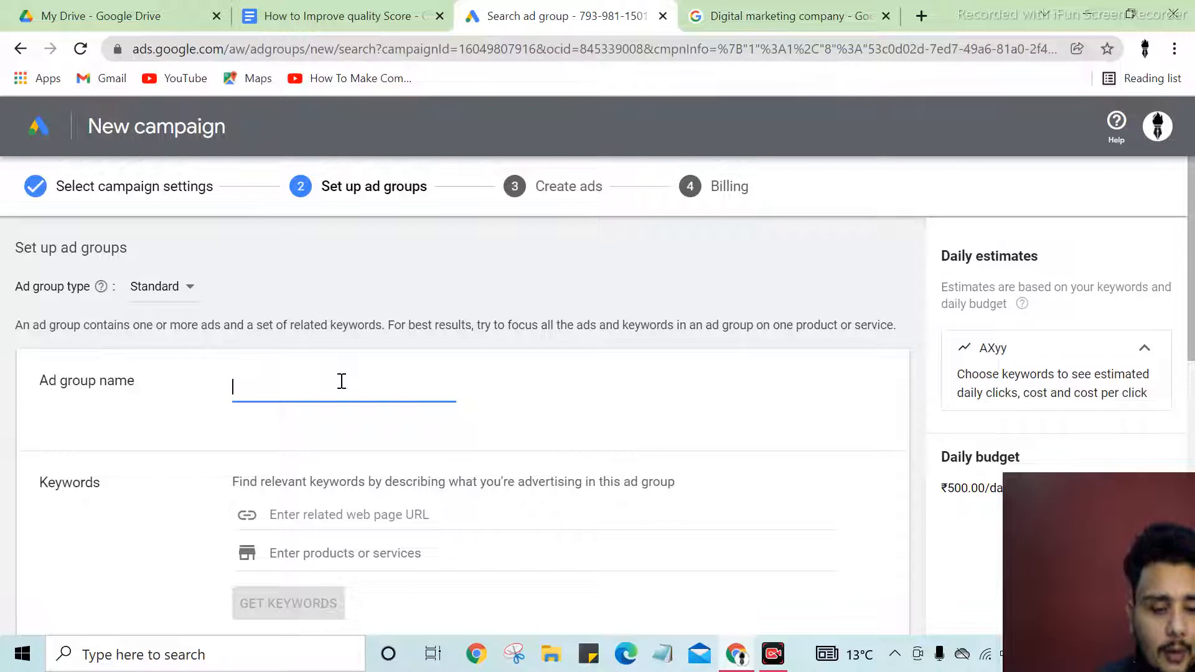
scroll(371, 396, down, 2)
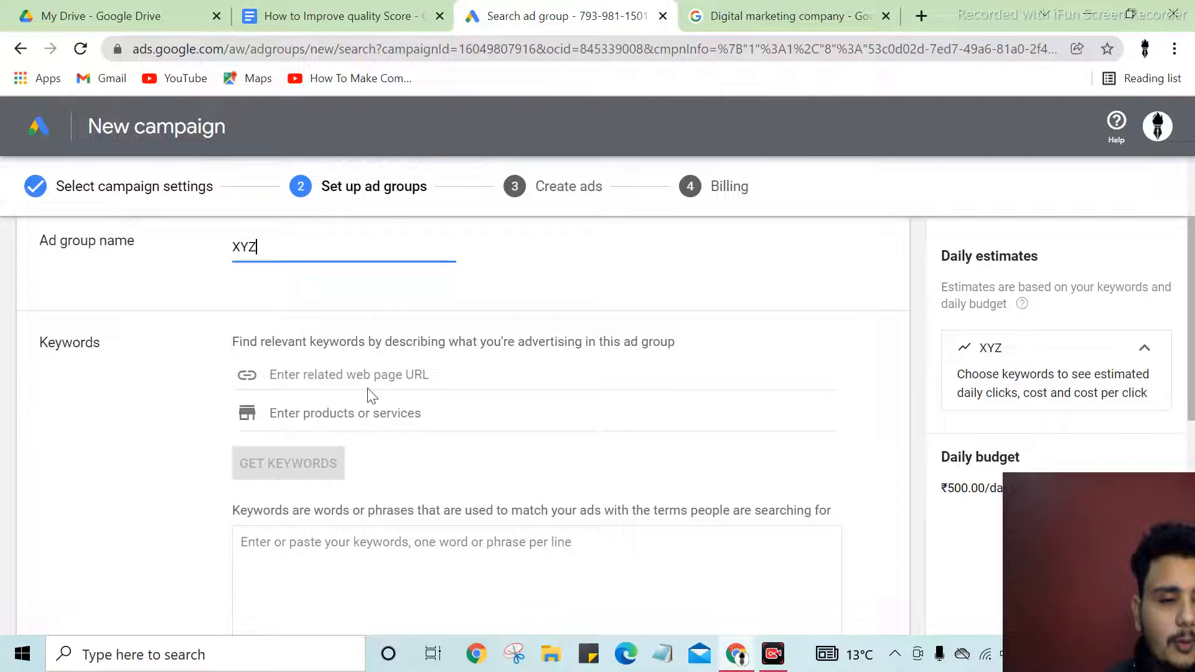
Step: Enter the exact match keyword "[Digital markering company]" in the ad group's keyword list
click(377, 379)
scroll(386, 389, down, 2)
click(407, 441)
text(D)
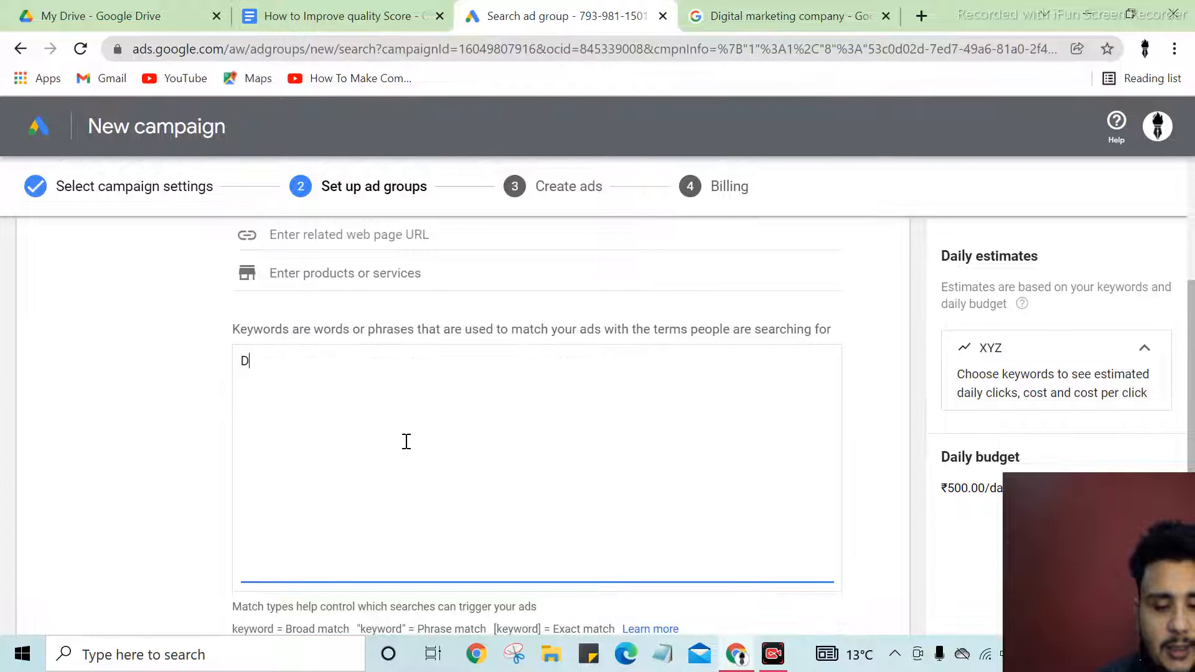
text(igital markering co)
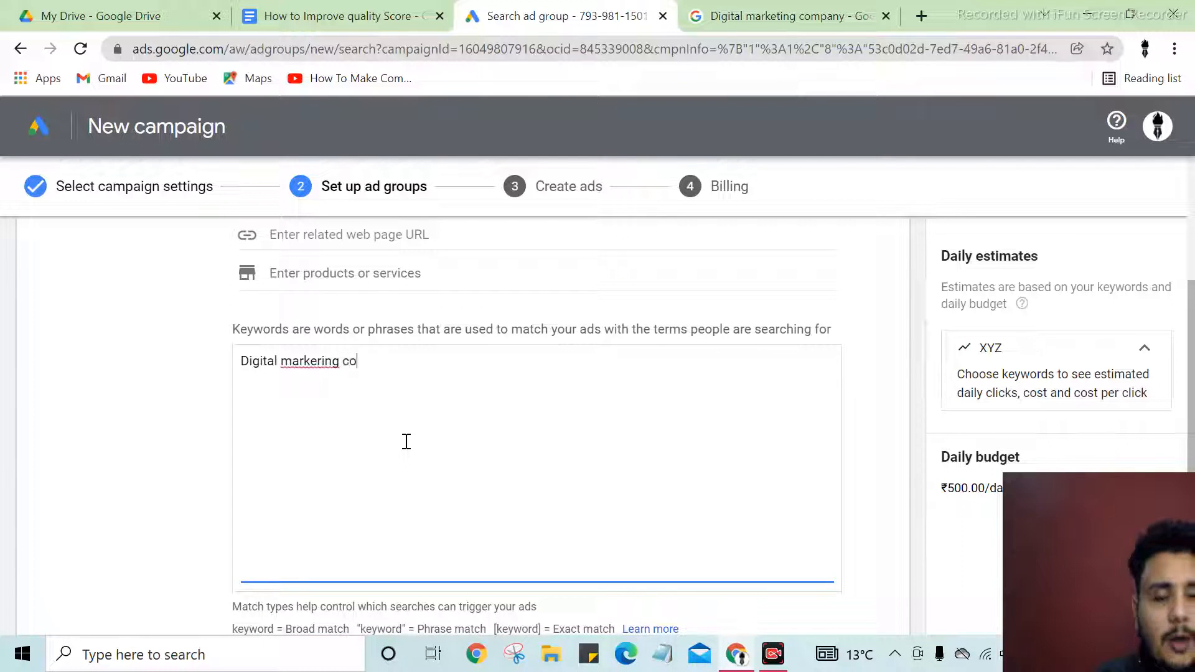
text(mpay)
key(BackSpace)
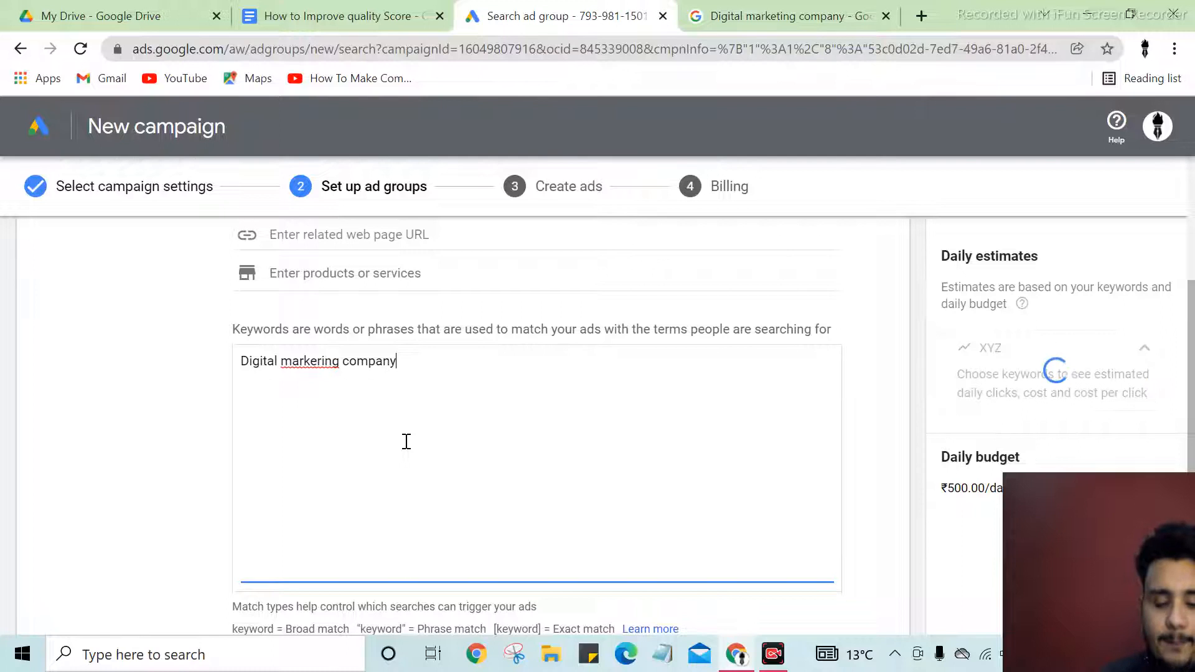
text(])
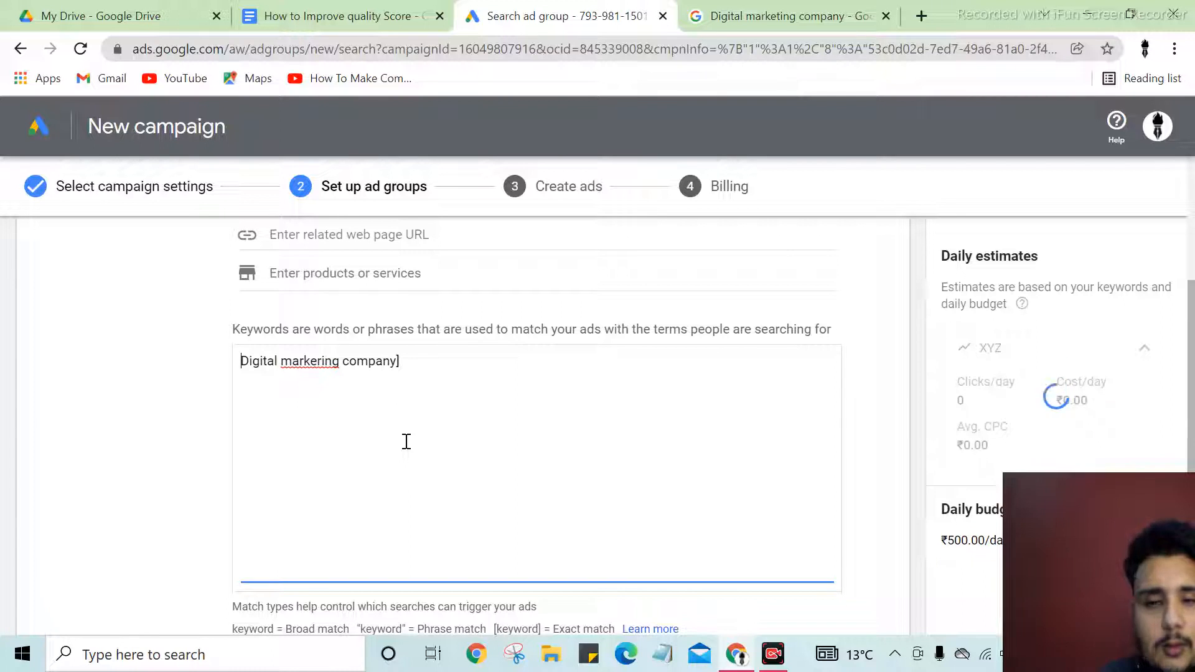
key(Home)
text([)
Step: Duplicate the exact match keyword on a second line and change the copy to "[Digital markering services]"
key(ctrl+shift+Right)
key(ctrl+shift+Right)
key(ctrl+shift+Right)
key(ctrl+shift+Right)
key(ctrl+c)
key(End)
key(Return)
key(ctrl+v)
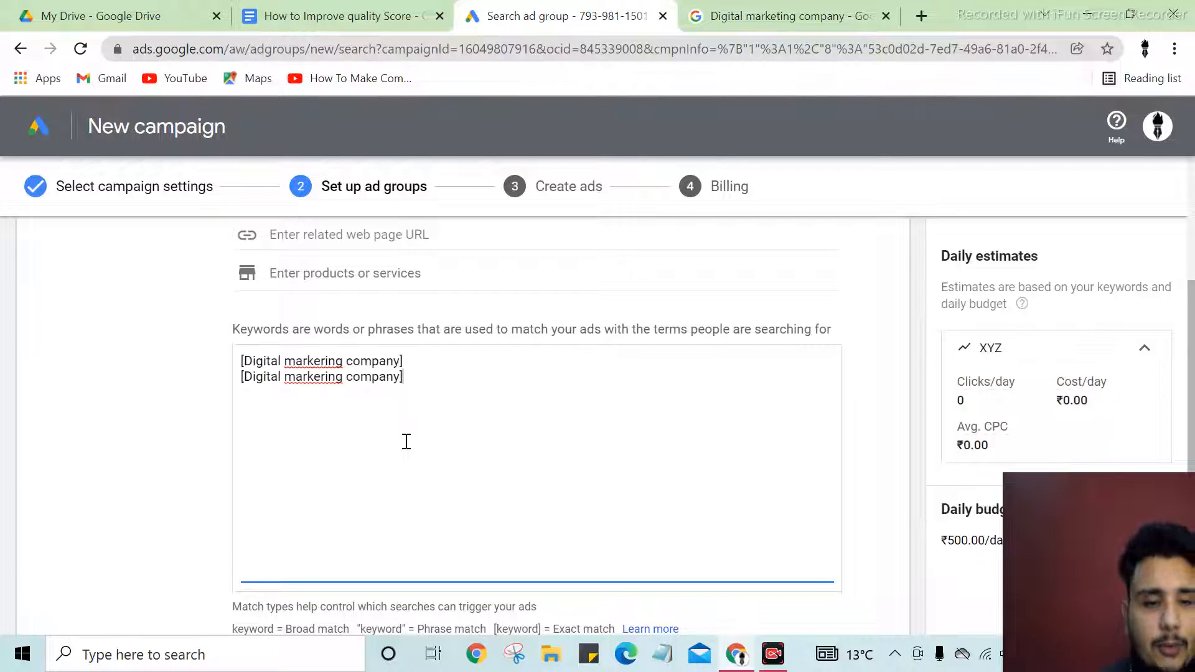
key(Left)
key(Left)
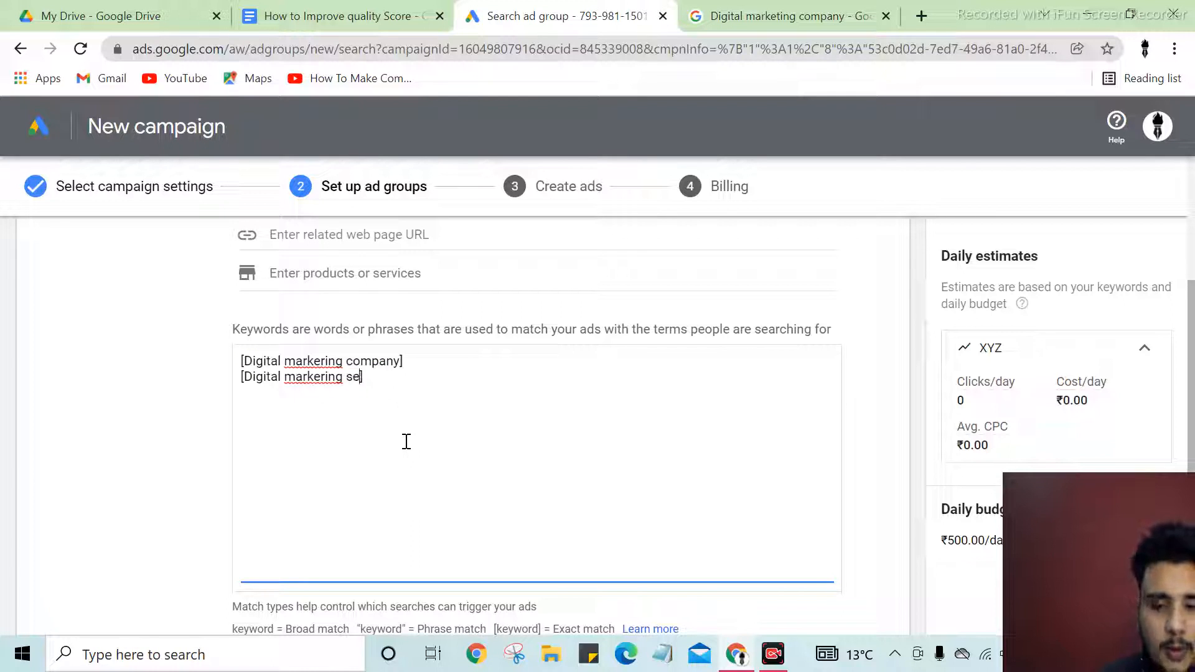
text(services)
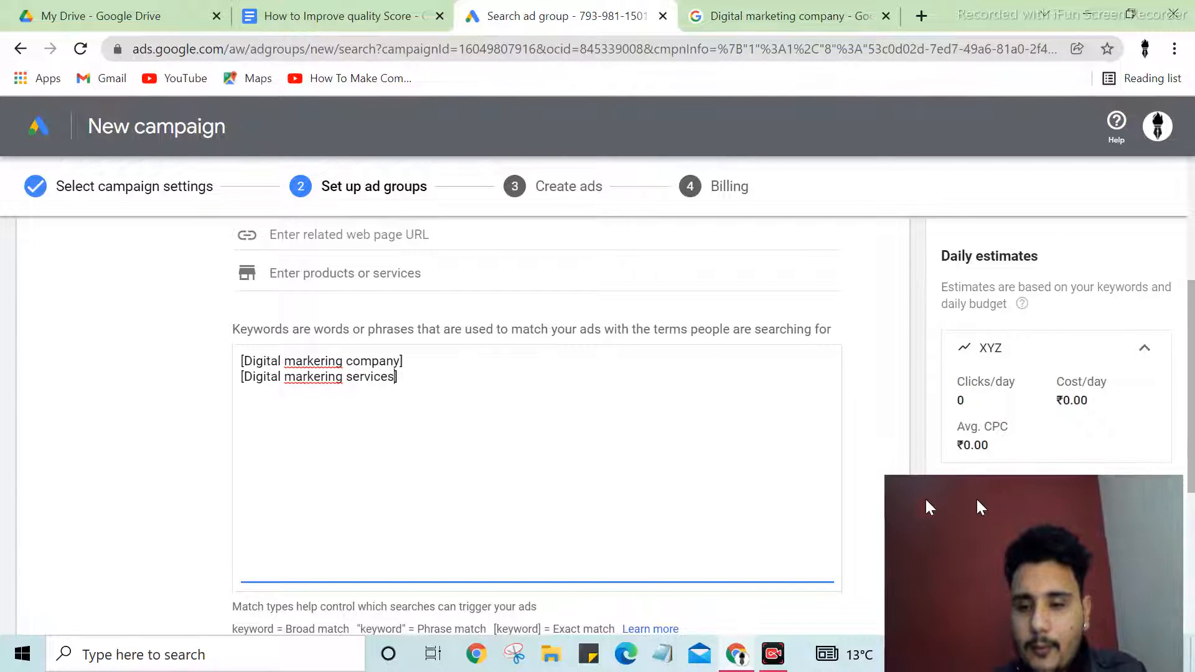
drag(1043, 497, 1072, 494)
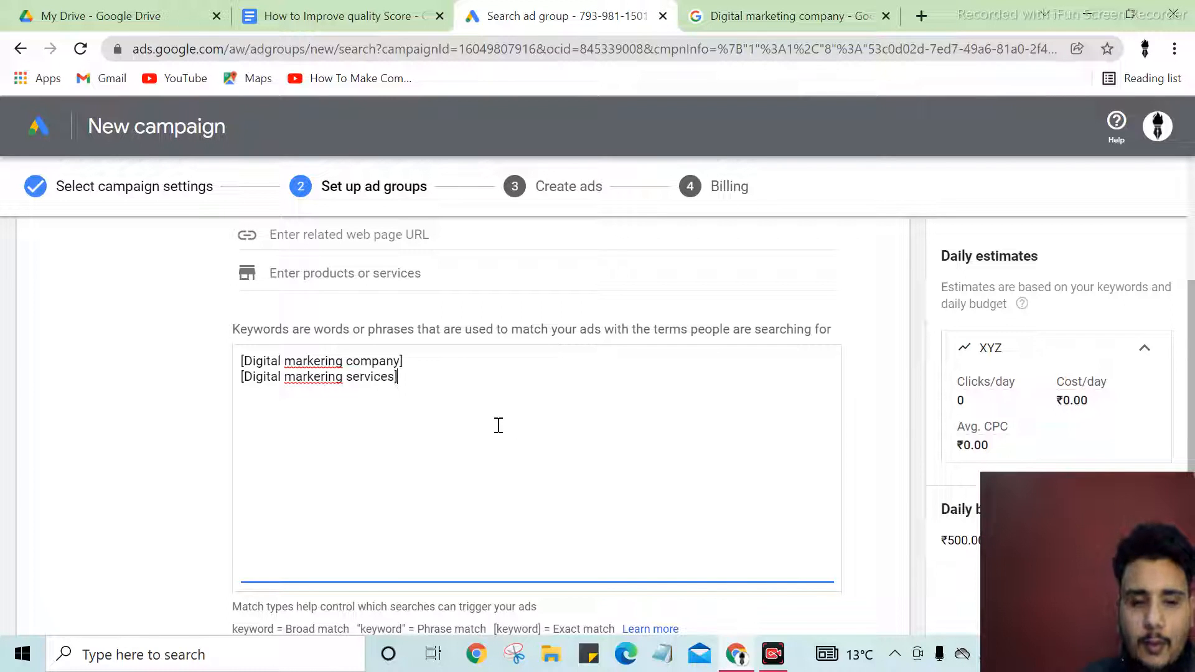
Step: Add the exact match keyword "[Digital marketing company in delhi]" on the third line of the keyword list
text(Digital m)
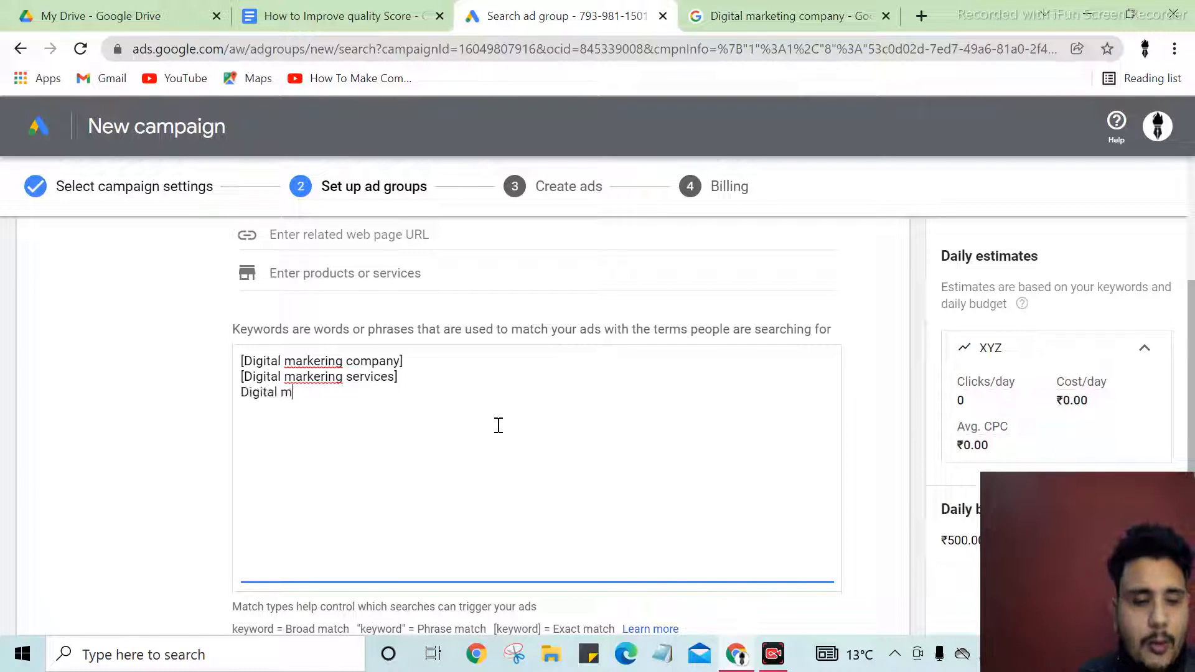
text(arketing company in elhi)
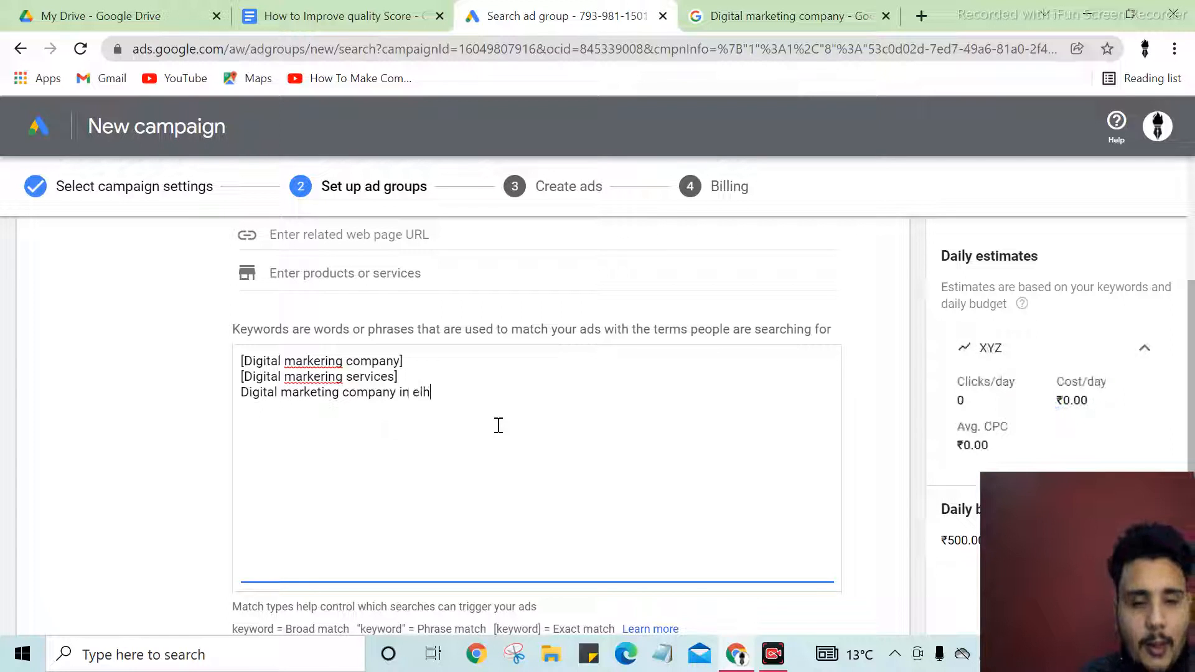
key(BackSpace)
key(BackSpace)
key(BackSpace)
text(De)
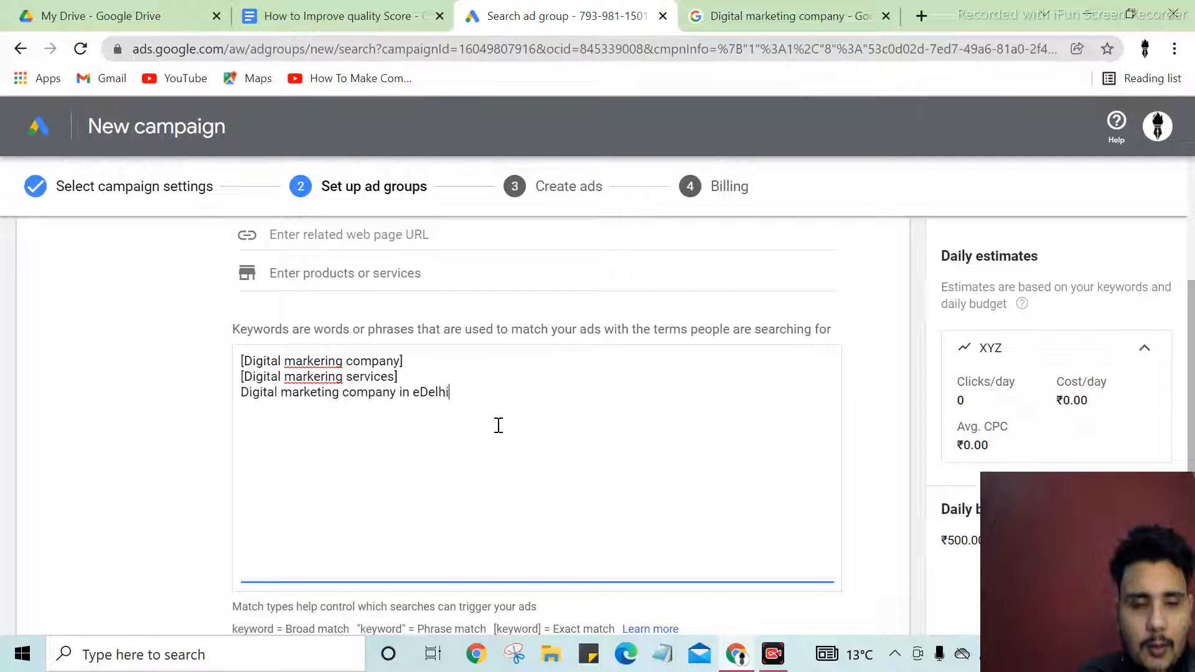
text(lhi)
key(BackSpace)
key(BackSpace)
key(BackSpace)
key(BackSpace)
key(BackSpace)
key(BackSpace)
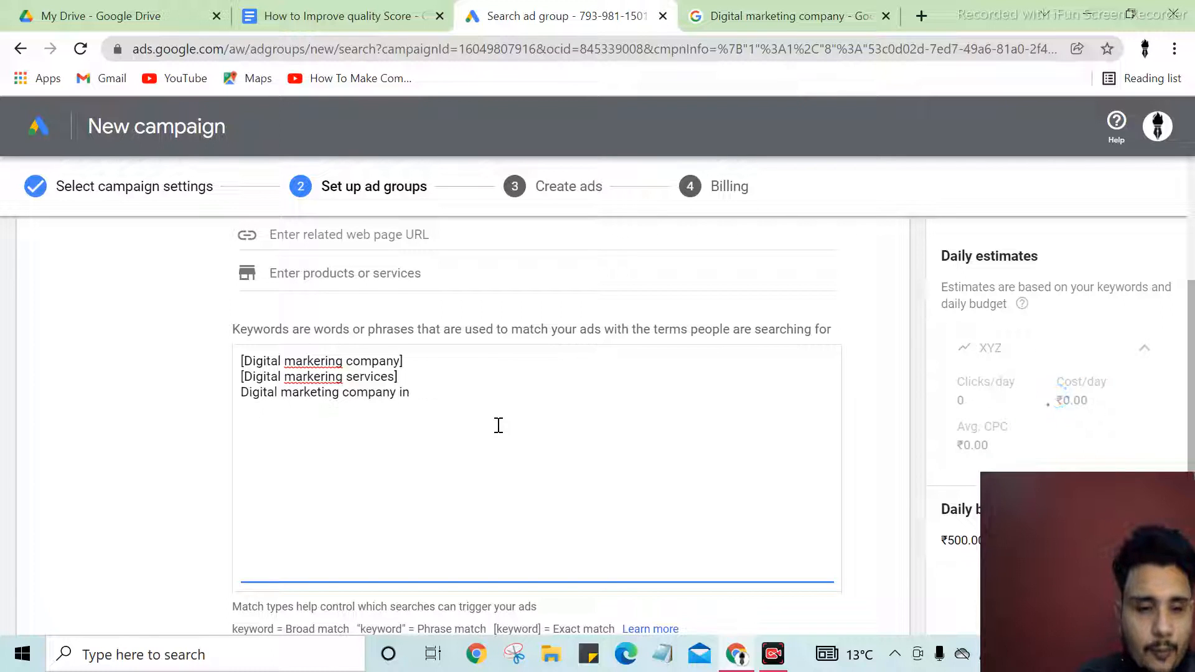
text(delhi])
key(ctrl+Left)
key(ctrl+Left)
key(Left)
key(Left)
key(Left)
key(Left)
key(Left)
key(Left)
key(Left)
key(Left)
key(Left)
key(Left)
key(Left)
key(Left)
key(Left)
key(Left)
key(Left)
key(Left)
key(Left)
key(Left)
key(Left)
key(Left)
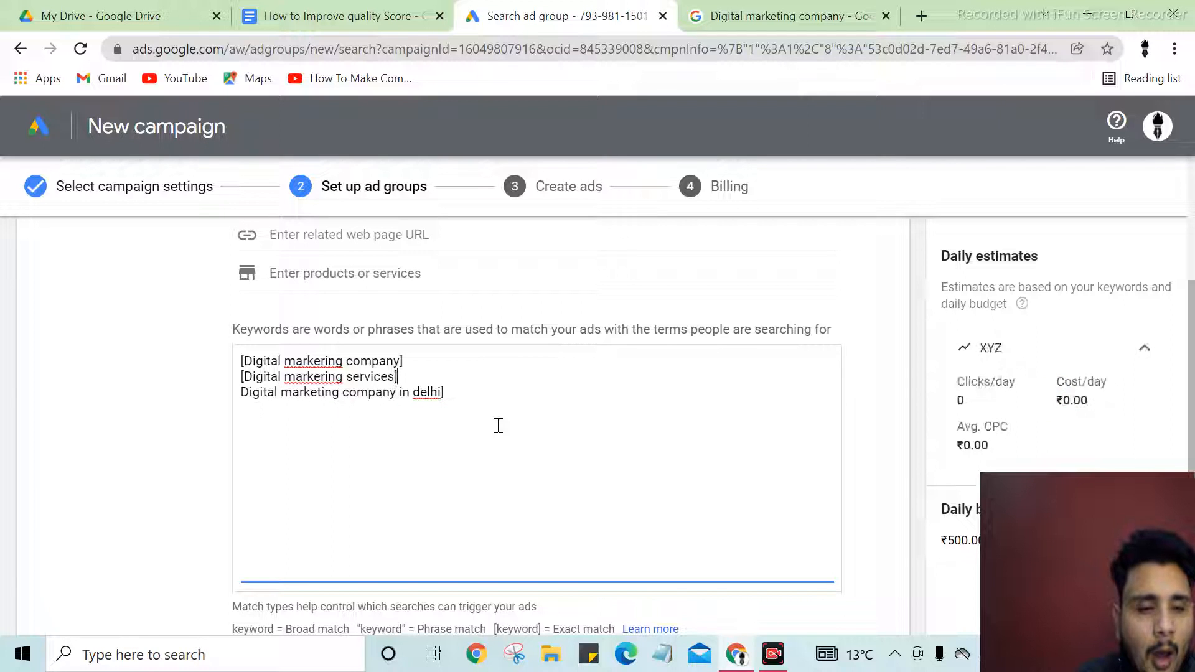
text([)
Step: Review the ad group's keywords and save it to continue to ad creation
scroll(480, 424, down, 2)
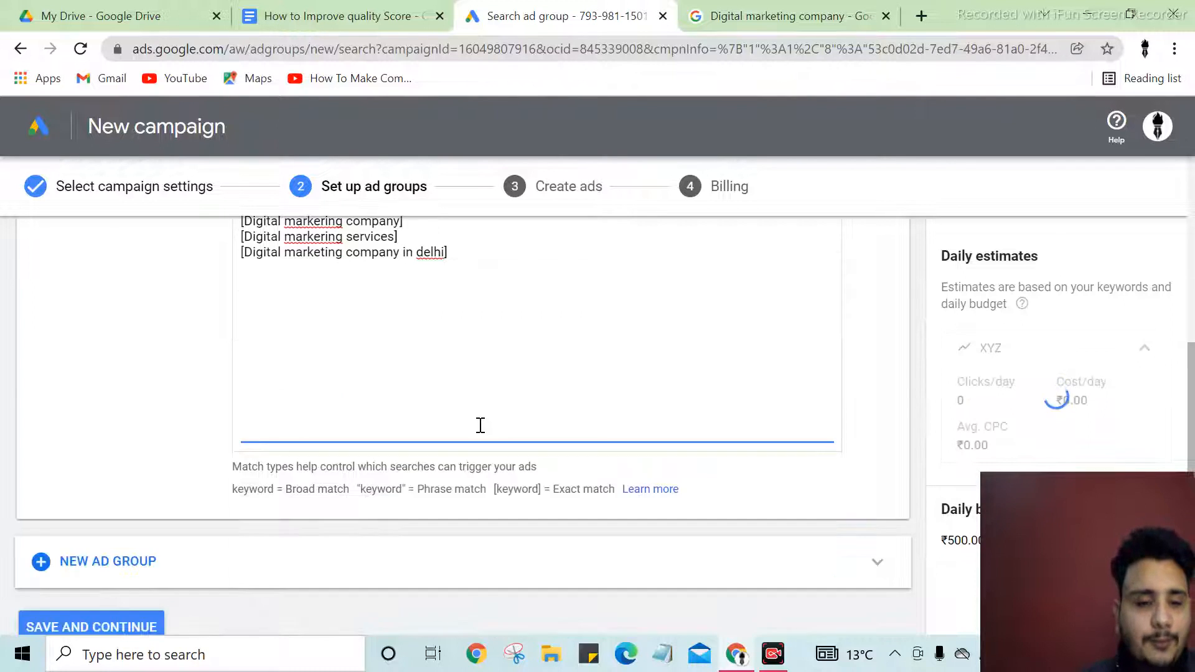
scroll(461, 432, down, 3)
scroll(458, 427, up, 2)
scroll(458, 427, up, 5)
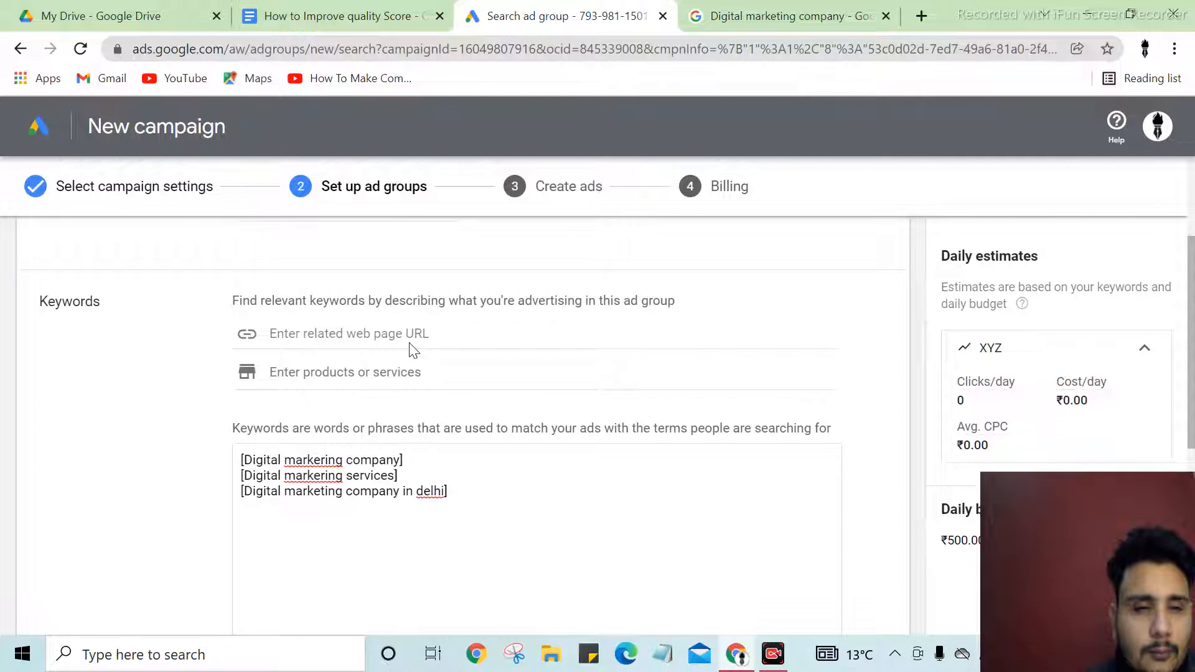
scroll(424, 416, down, 5)
click(123, 464)
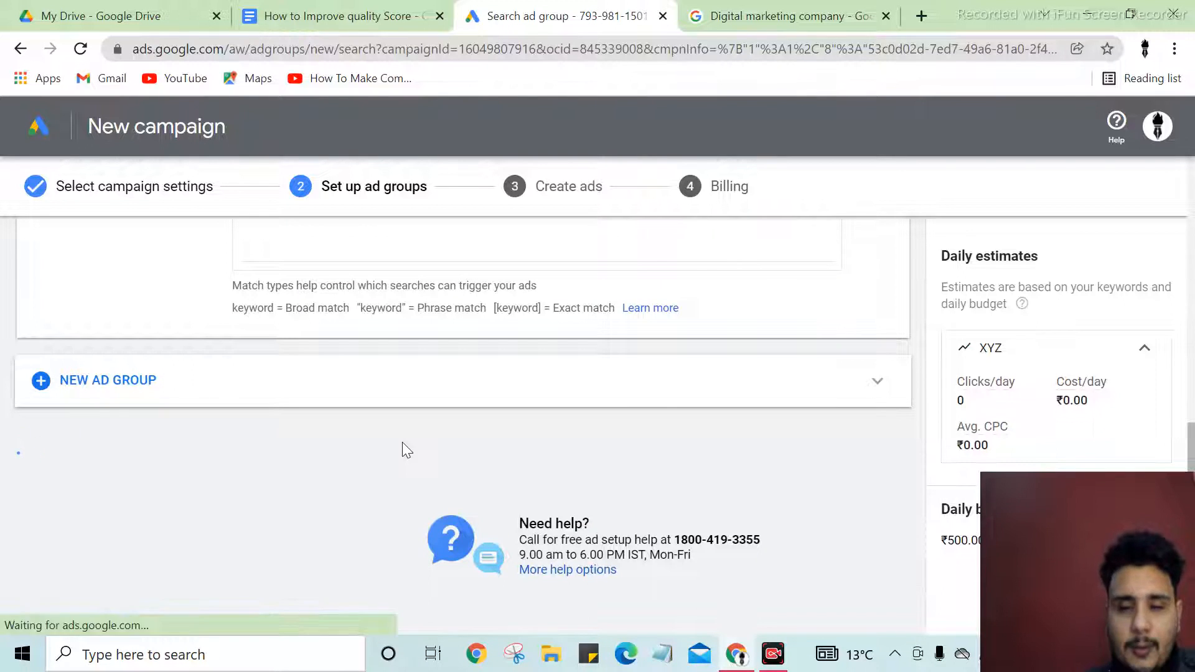
Step: Enter "Digial marketing company" as the first headline, leaving out the location so it fits the 30-character limit
scroll(408, 441, down, 2)
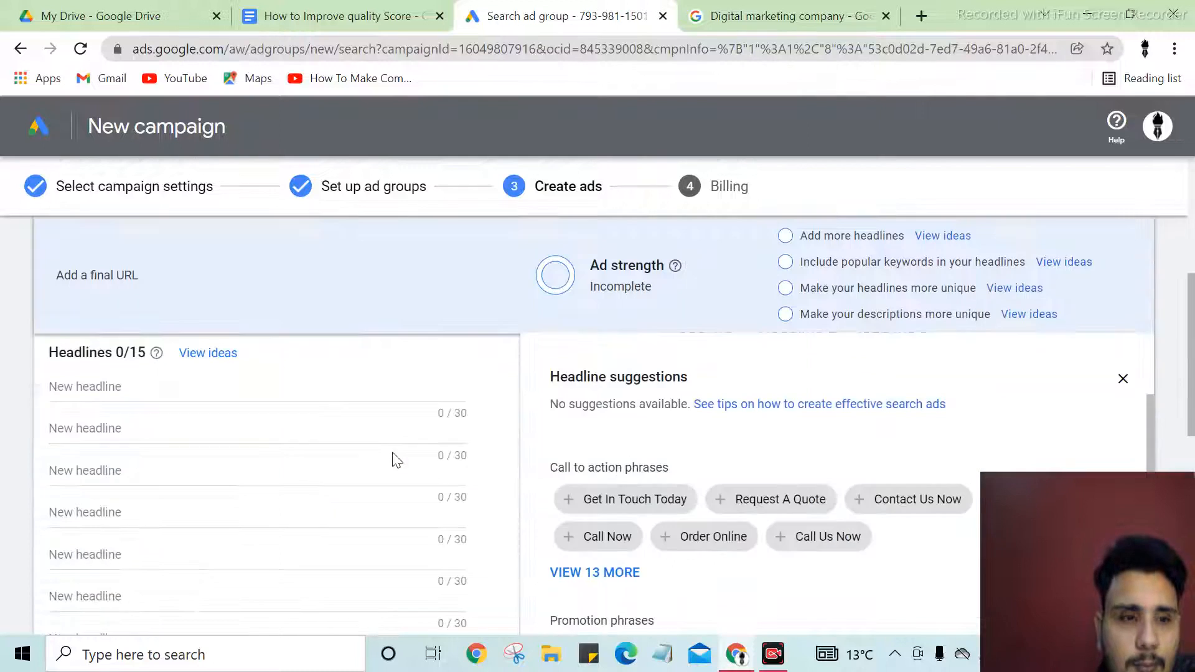
click(294, 392)
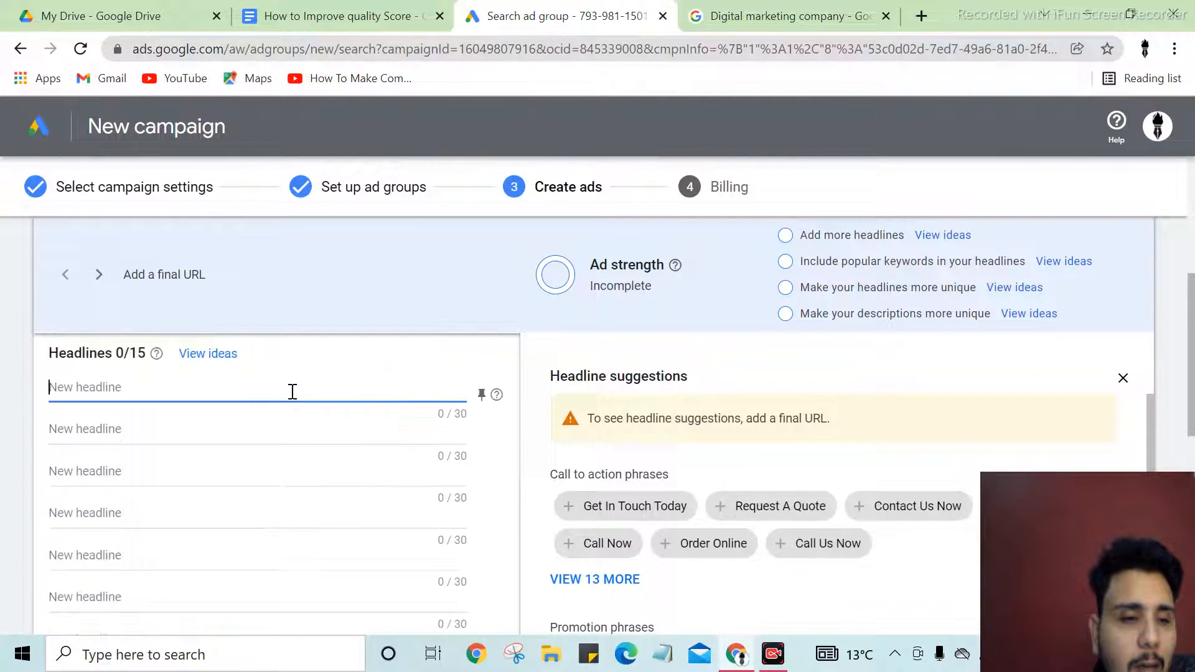
text(Digial marketing c)
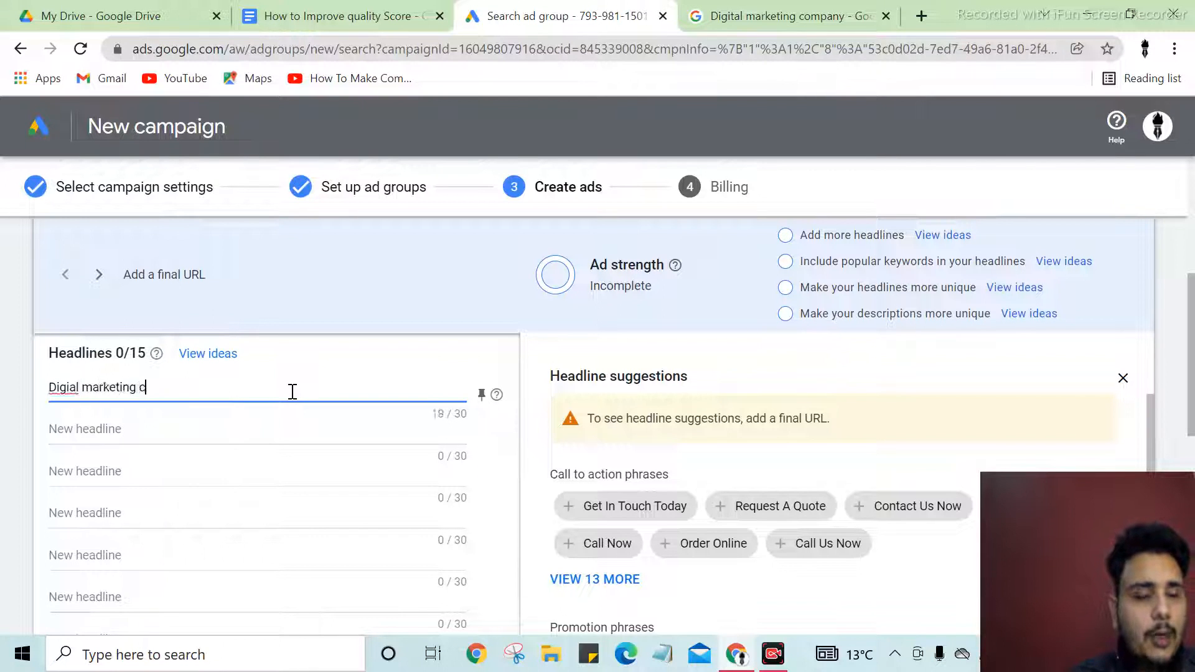
text(ompany in Delhi)
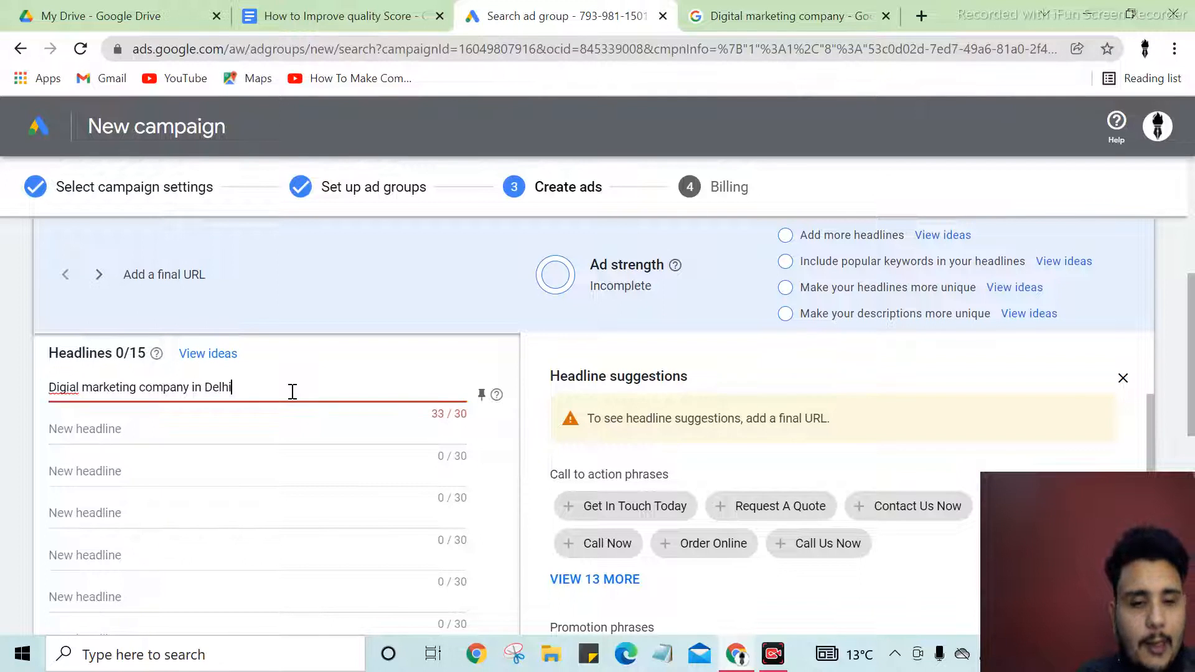
key(BackSpace)
key(BackSpace)
key(BackSpace)
key(BackSpace)
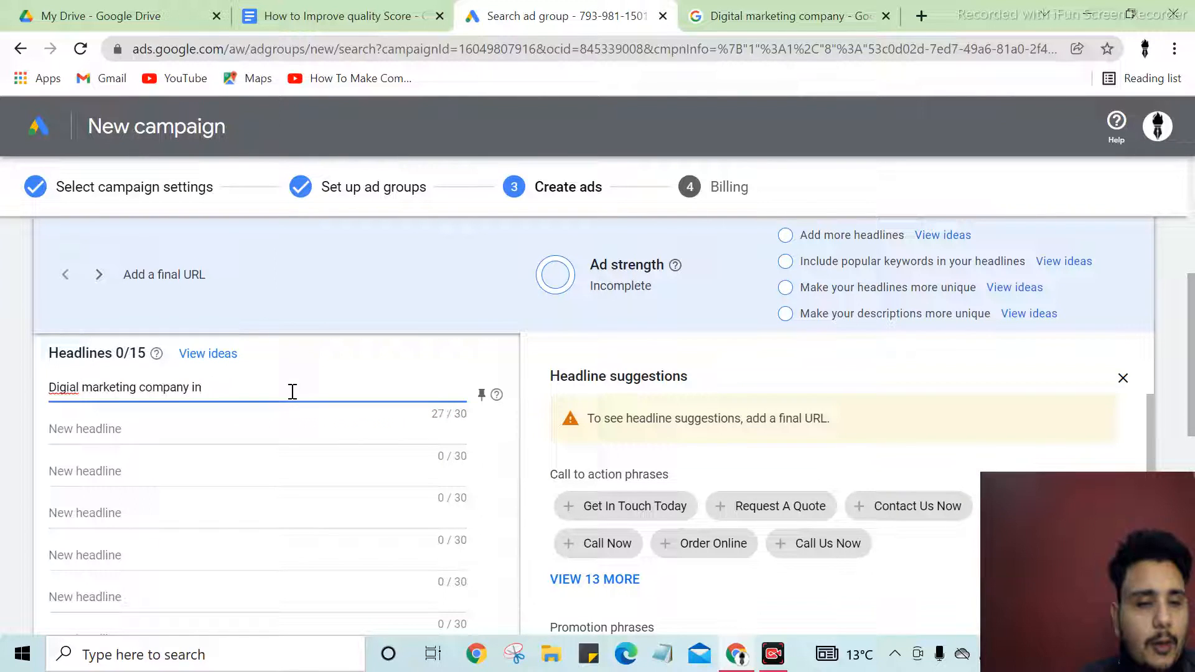
key(ctrl+a)
key(Tab)
key(Tab)
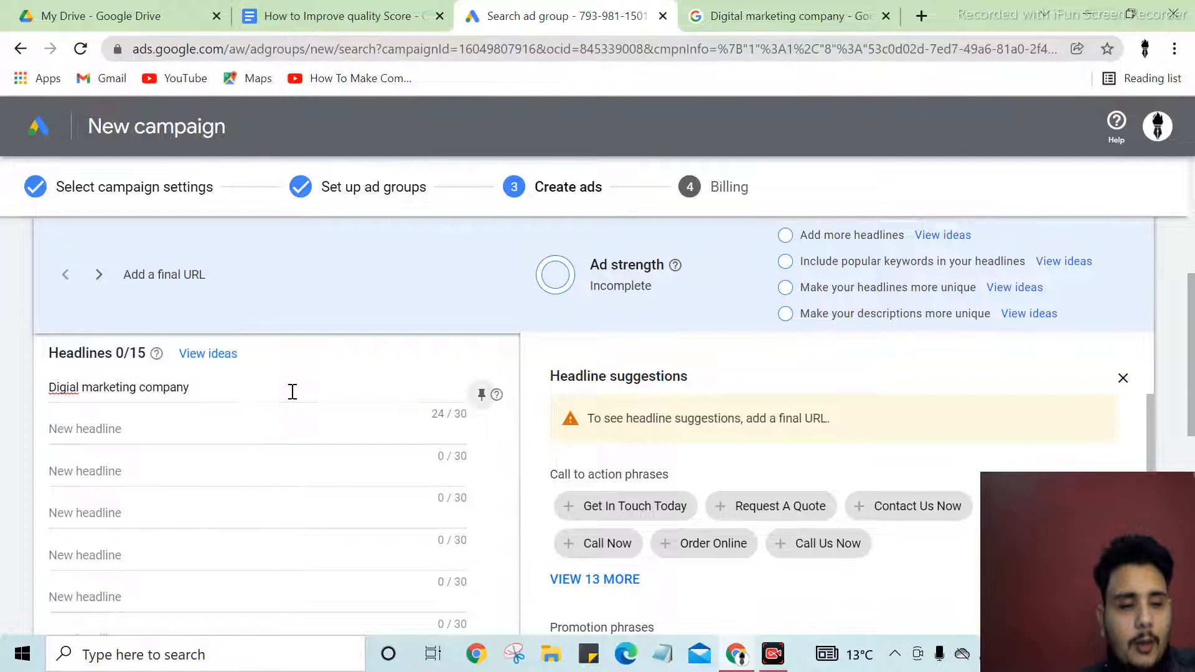
Step: Reuse the first headline's text in the second headline, changing it to "Digial marketing services"
click(270, 435)
key(ctrl+v)
key(ctrl+shift+Left)
text(serv)
key(Tab)
Step: Add the suggested call to action phrases "Get In Touch Today", "Contact Us Now" and "Request A Quote" as headlines
scroll(280, 442, down, 2)
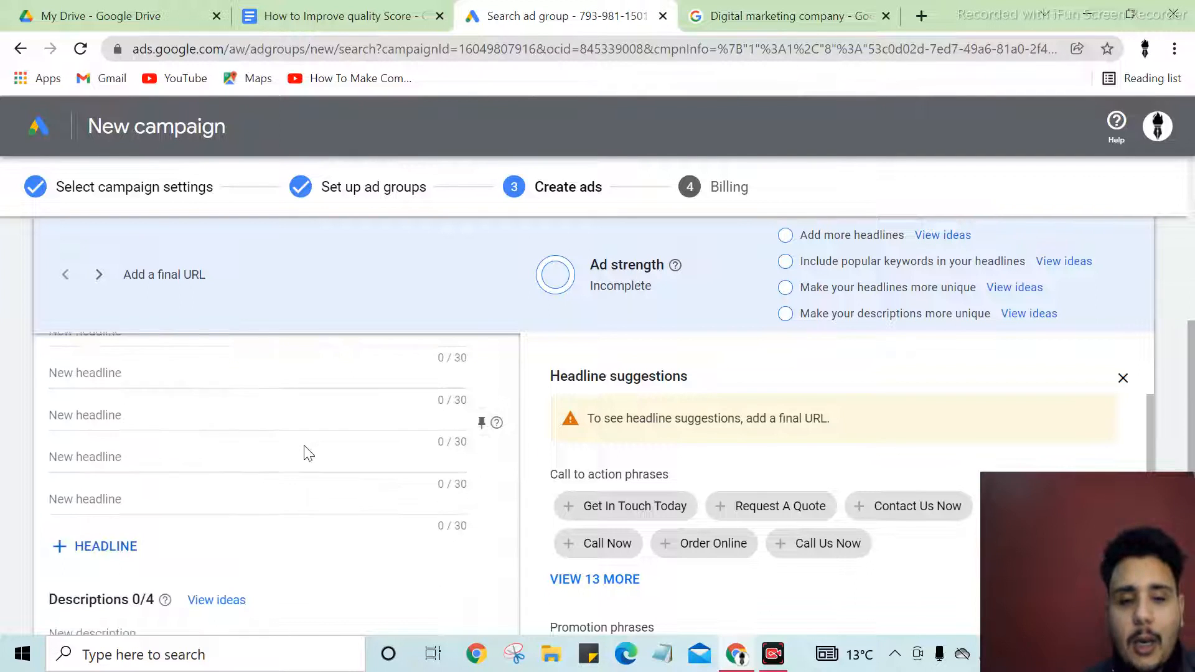
click(674, 508)
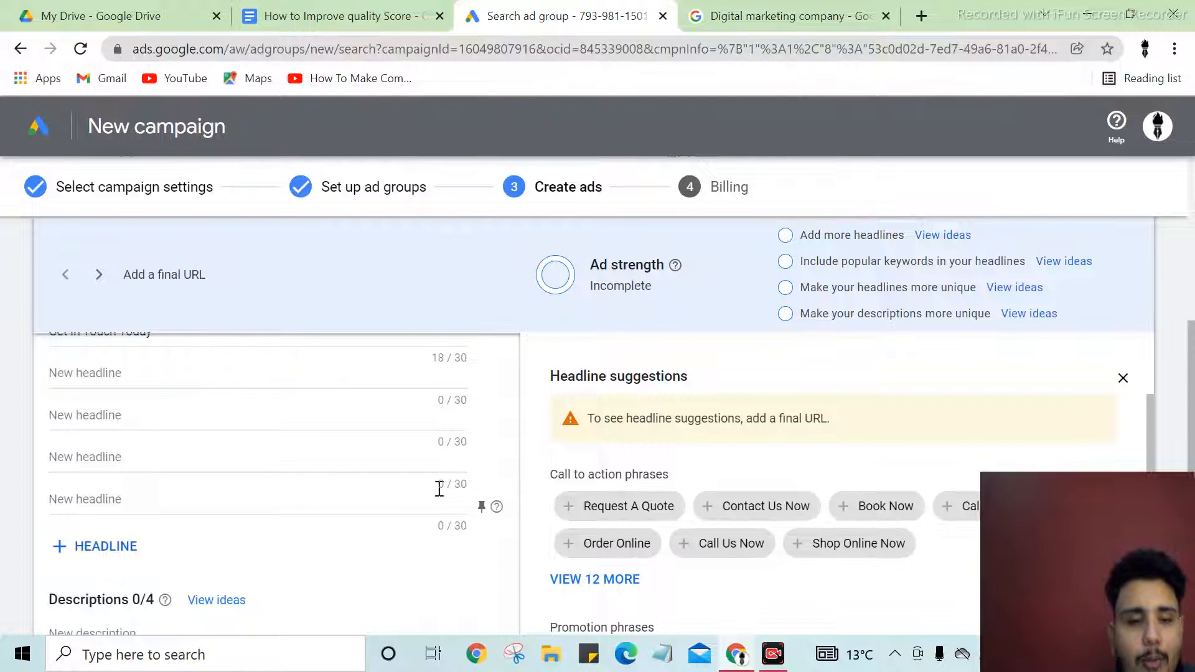
click(710, 517)
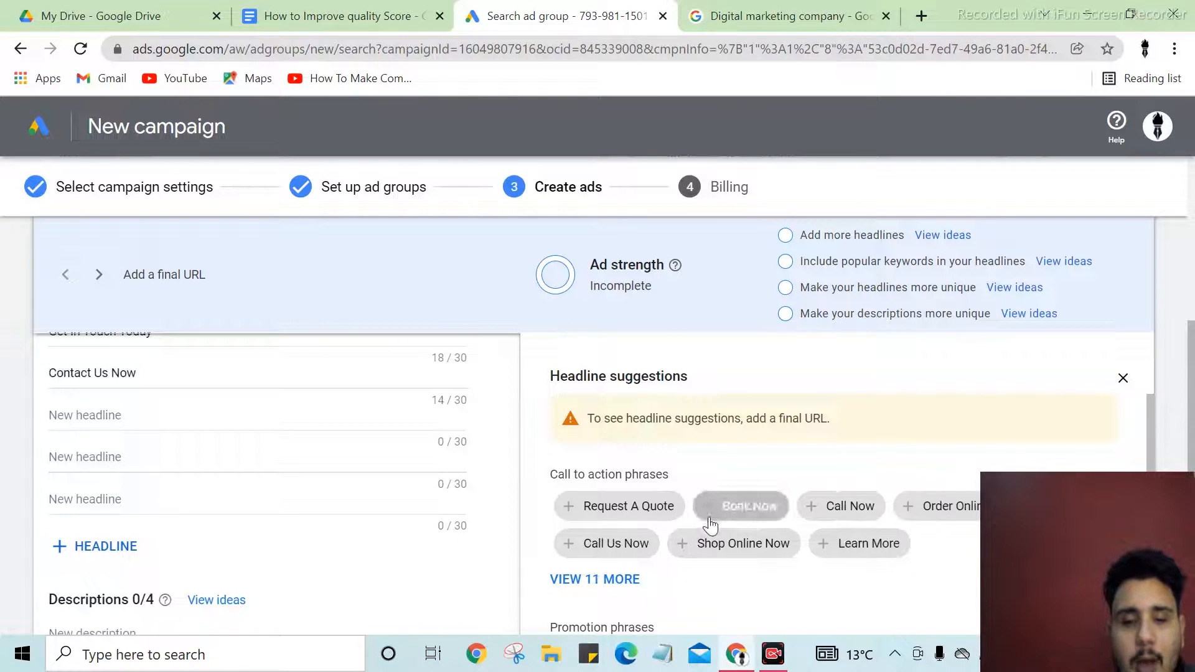
click(623, 506)
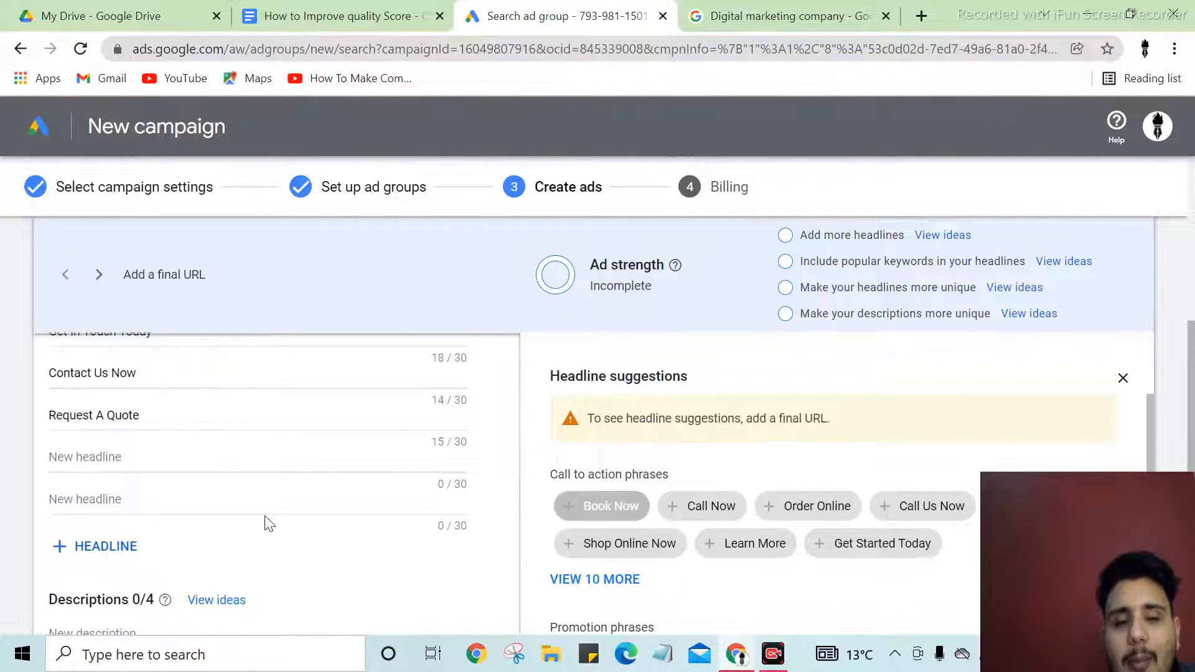
Step: Copy the link address of the first ad in the Google results and paste it as the ad's final URL
scroll(236, 486, up, 6)
scroll(205, 480, down, 2)
scroll(181, 492, up, 2)
click(182, 503)
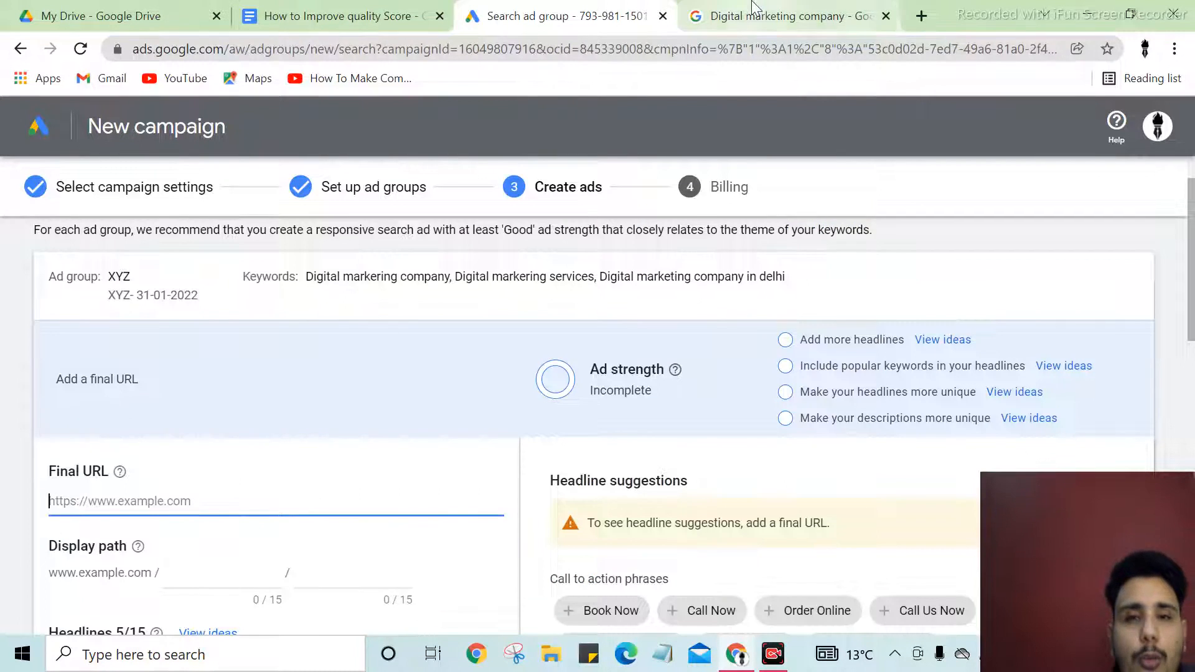
click(762, 16)
right_click(347, 311)
click(435, 429)
click(554, 15)
key(ctrl+v)
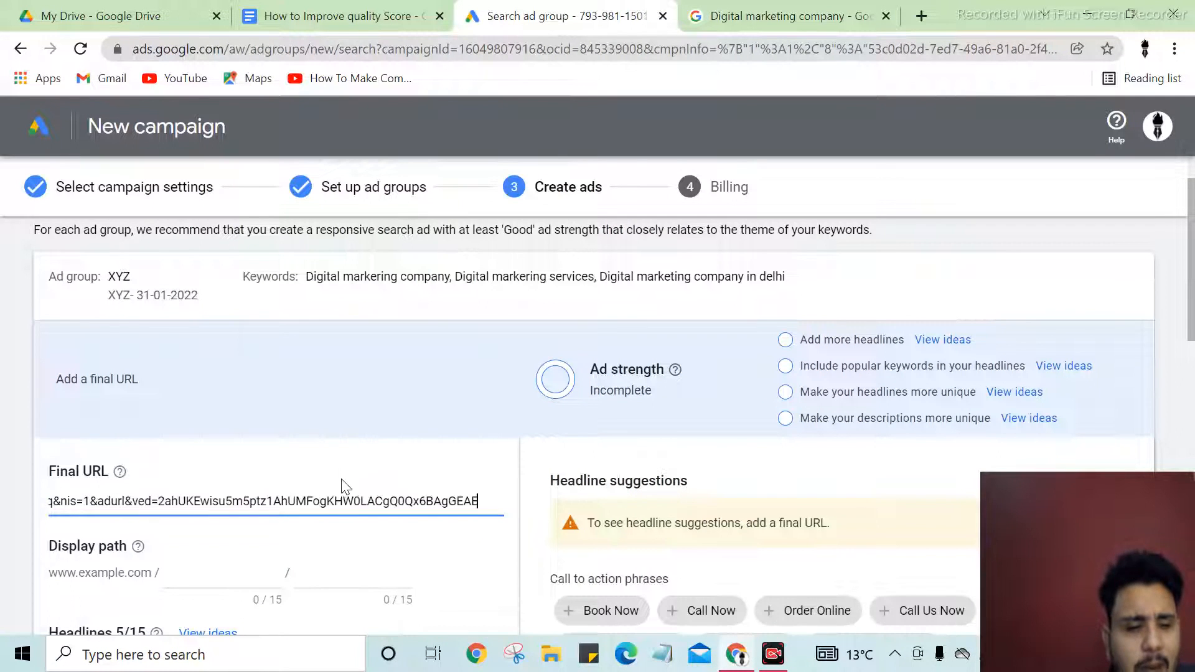
click(392, 468)
scroll(395, 459, down, 2)
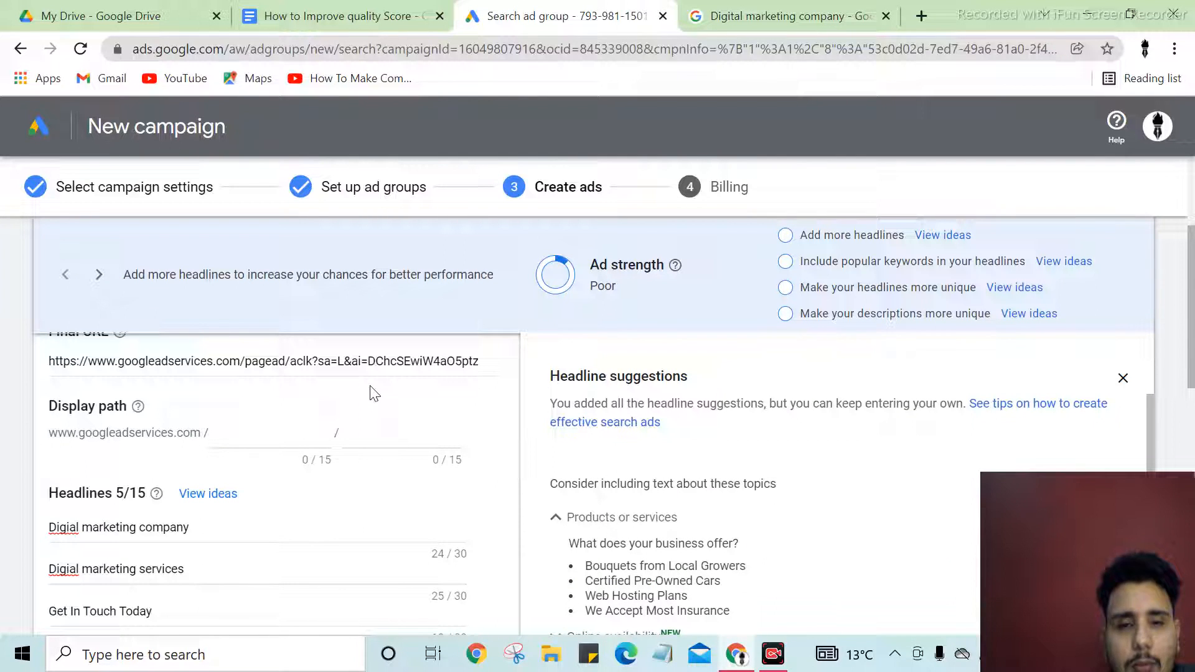
Step: Copy the "Request A Quote" headline and paste it into the empty headline fields below it
scroll(299, 458, down, 5)
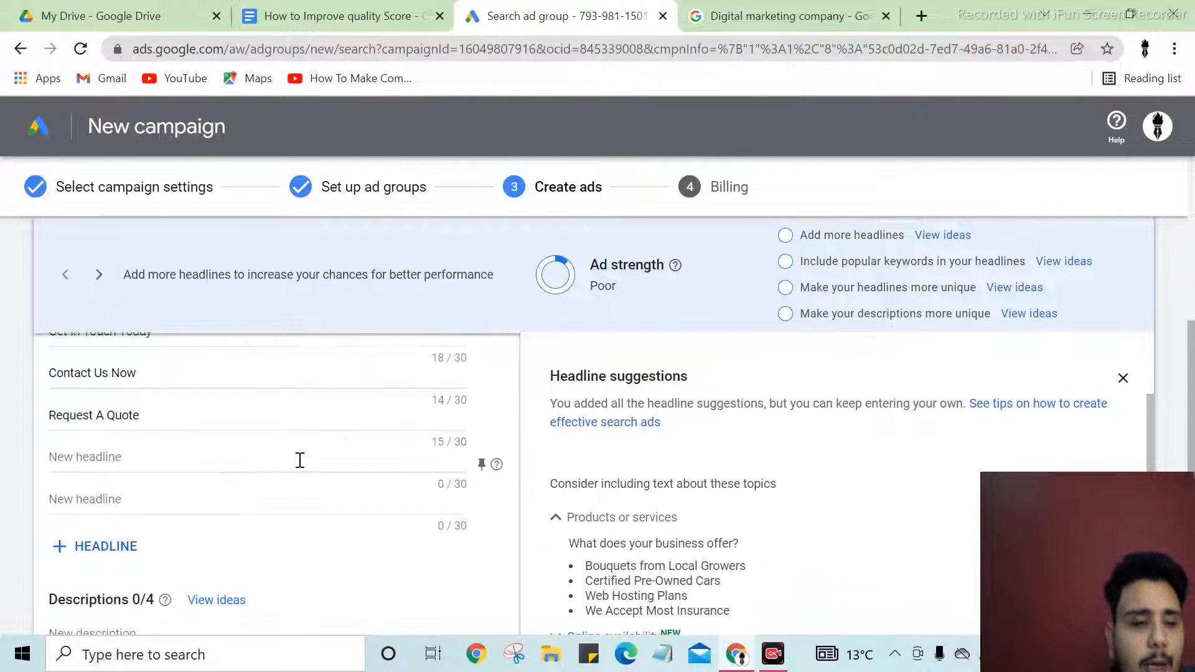
scroll(253, 424, down, 2)
scroll(254, 429, up, 2)
click(253, 451)
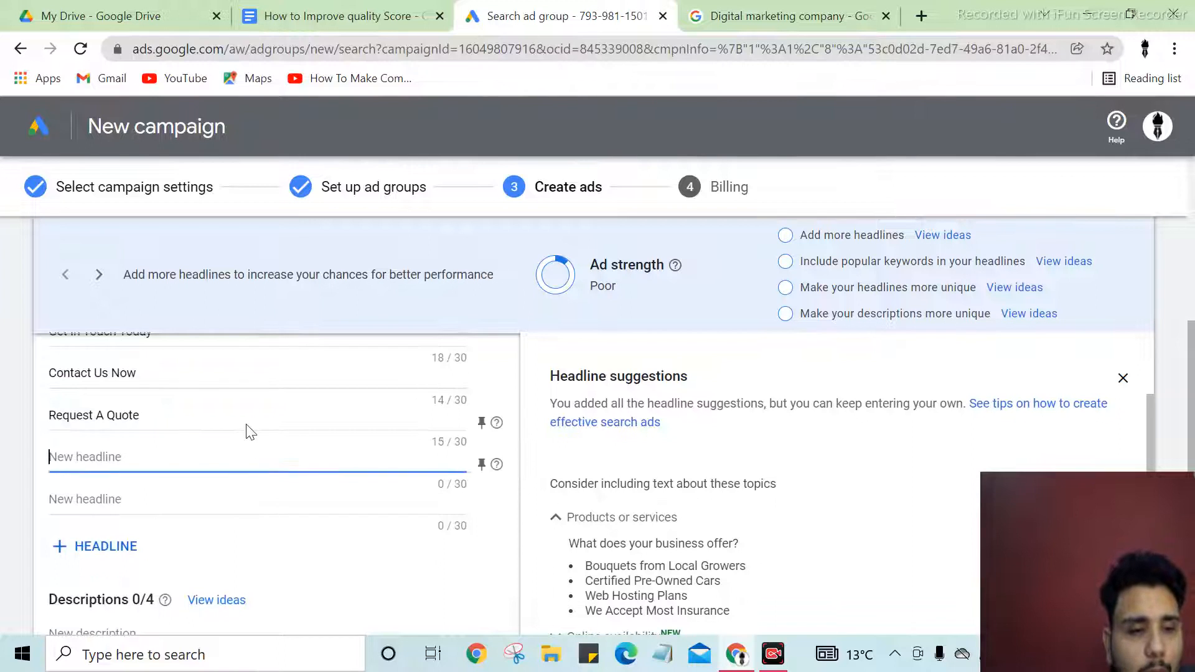
triple_click(249, 429)
key(ctrl+c)
click(253, 456)
key(ctrl+v)
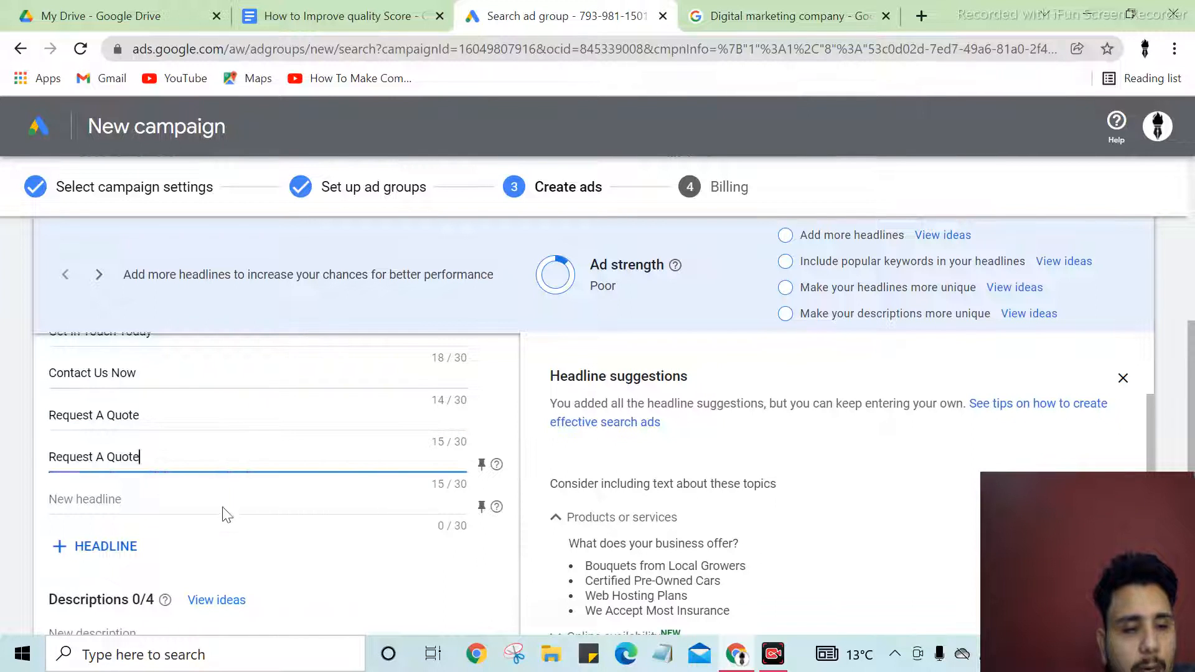
click(249, 498)
key(ctrl+v)
scroll(261, 467, down, 2)
click(243, 414)
key(ctrl+v)
click(179, 457)
key(ctrl+v)
click(170, 467)
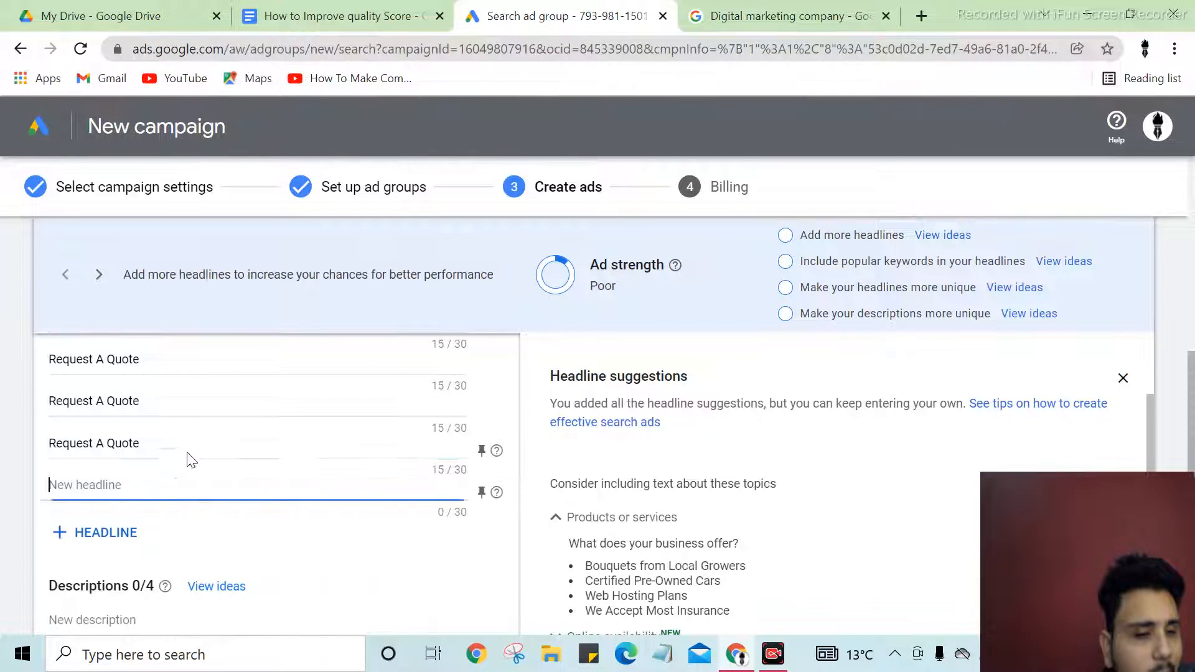
scroll(181, 454, down, 2)
click(152, 389)
scroll(159, 441, down, 2)
click(185, 440)
scroll(160, 429, up, 3)
click(161, 429)
key(ctrl+v)
scroll(160, 436, down, 3)
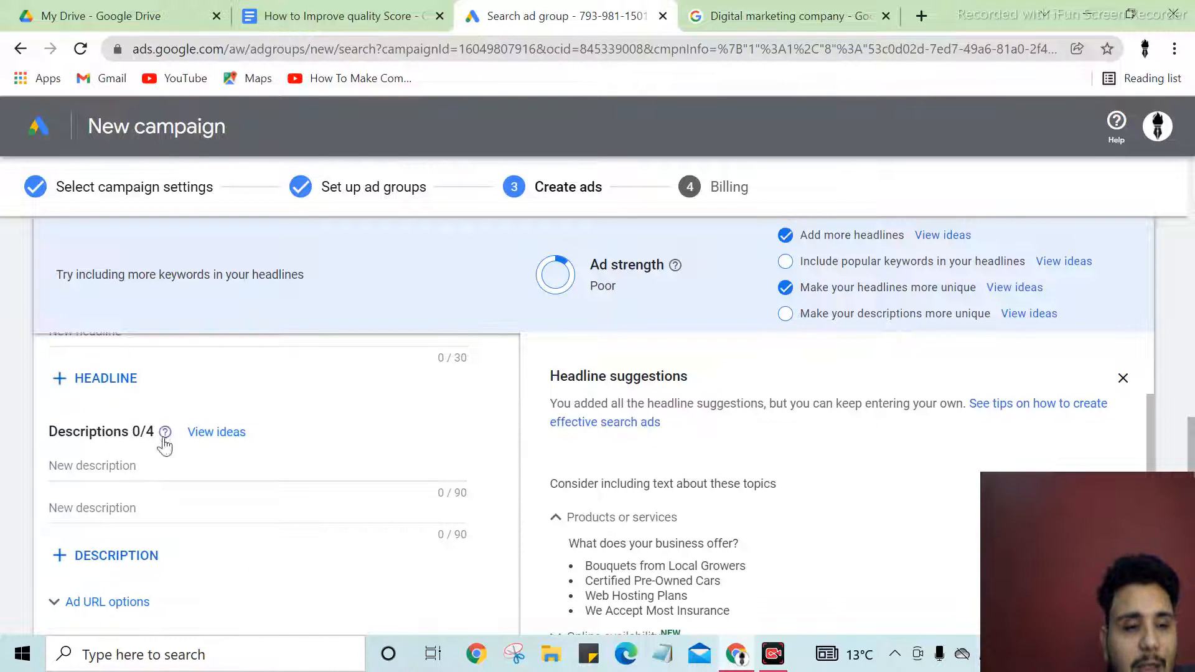
Step: Fill the first description with the first Google ad's text, trimmed to "Discover Digital Marketing Agency Nyc. Find Quick Results from Multiple Sources."
click(170, 477)
click(700, 27)
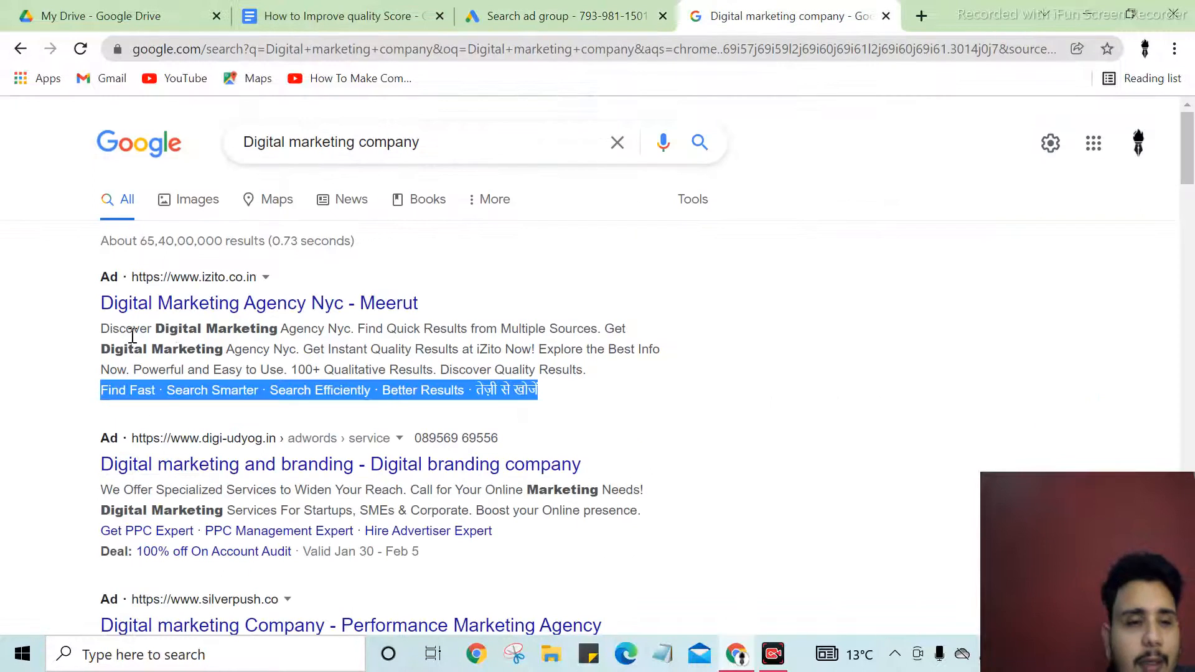
drag(99, 333, 301, 354)
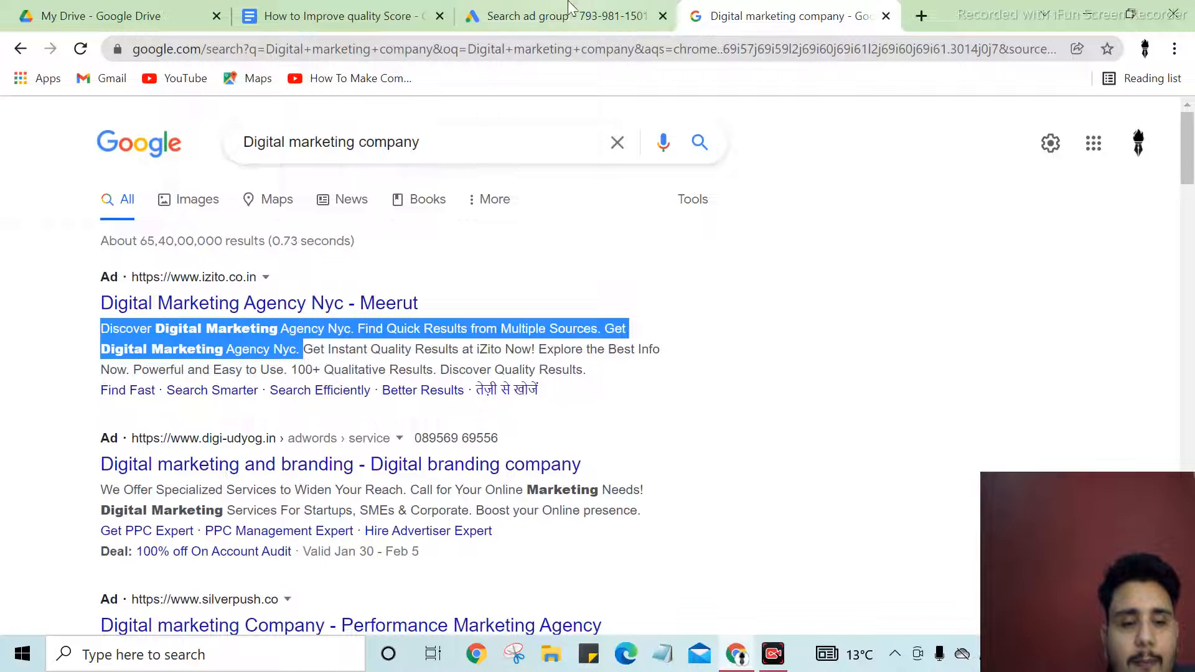
click(569, 17)
key(ctrl+v)
drag(322, 483, 106, 479)
key(BackSpace)
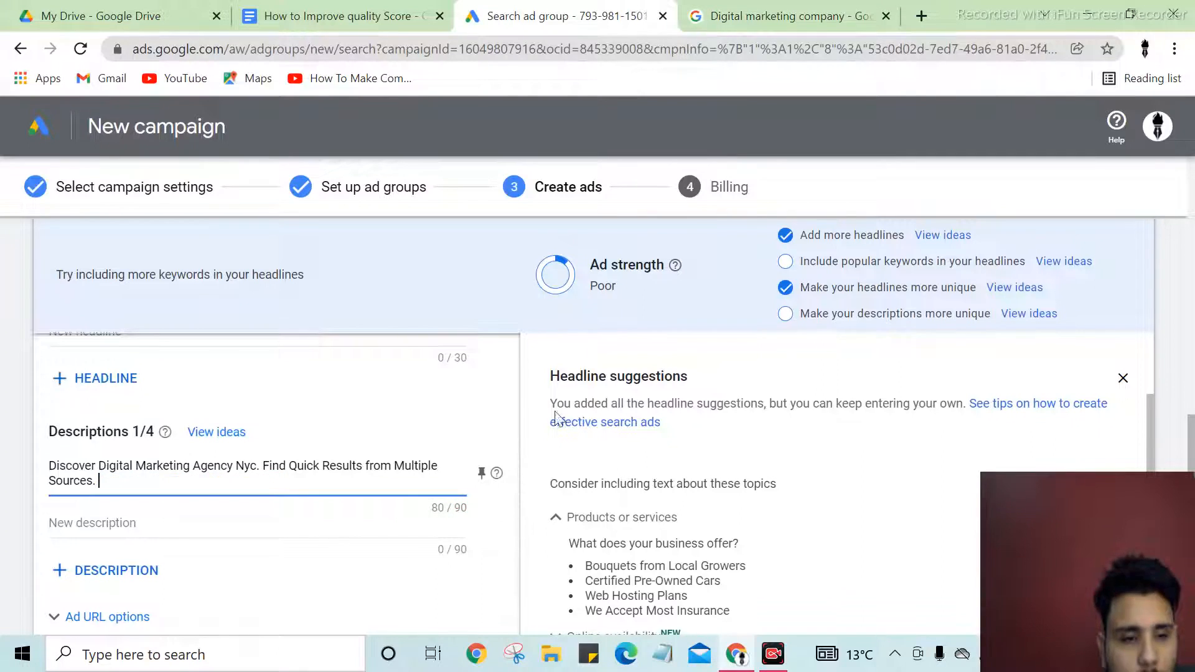
Step: Copy the rest of the same Google ad's text, from "Get Instant Quality Results" to "Discover Quality Results.", into the second description
click(784, 16)
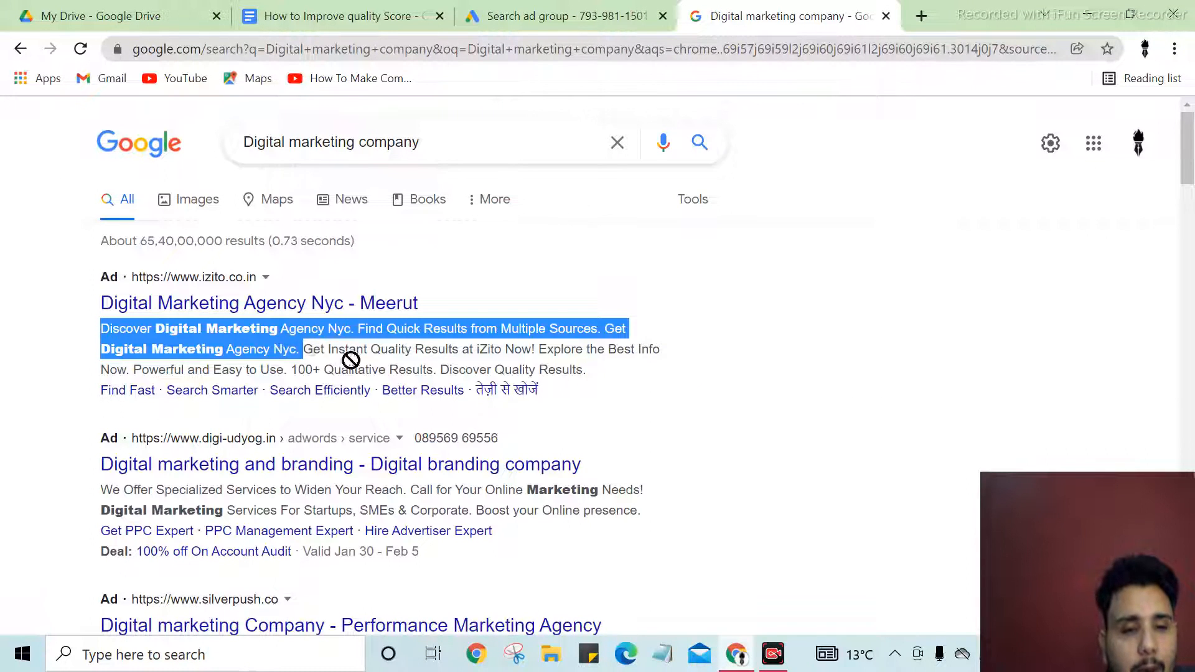
click(624, 387)
drag(612, 373, 291, 353)
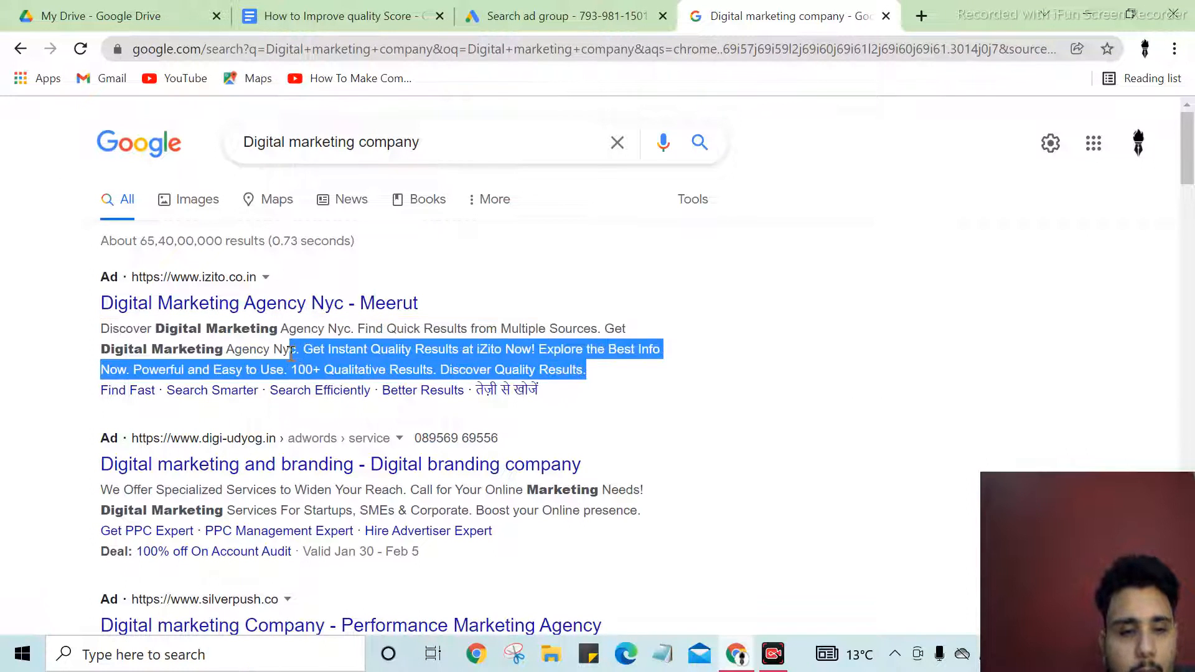
click(597, 15)
scroll(373, 466, down, 2)
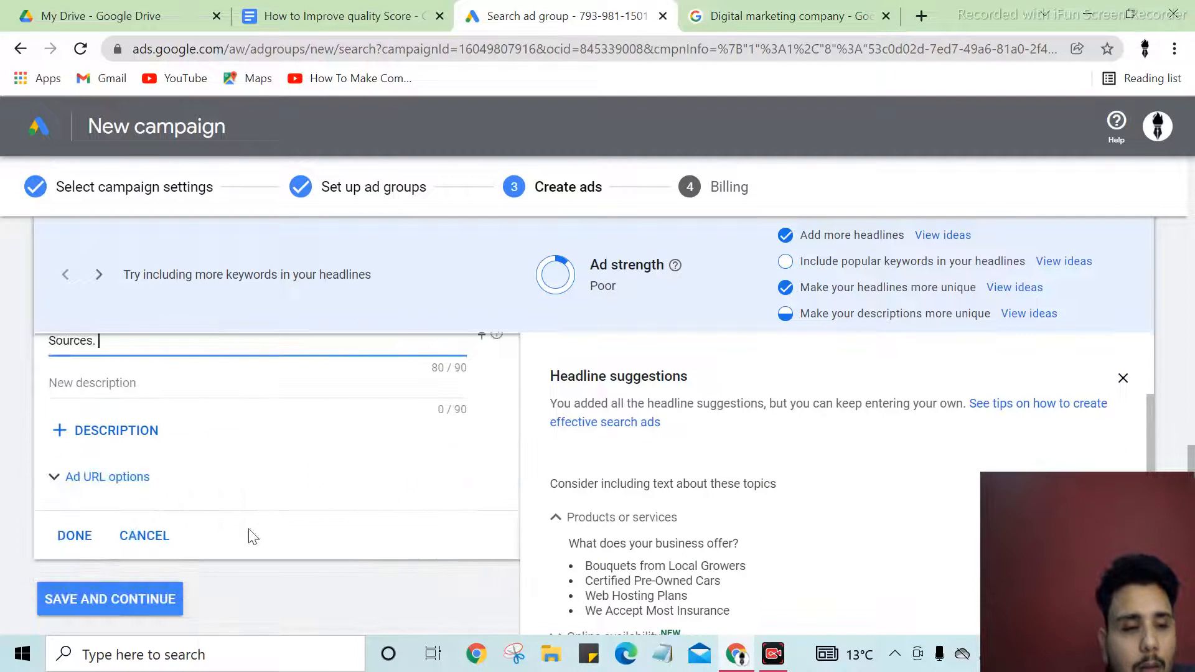
click(250, 383)
key(ctrl+v)
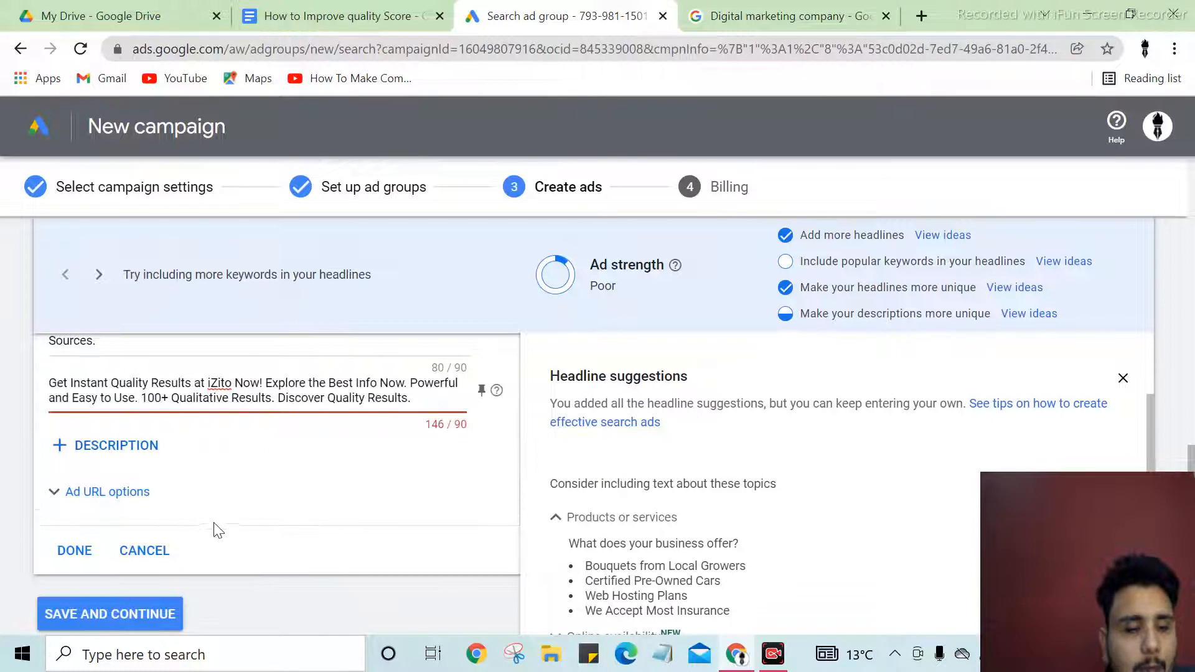
Step: Add further empty description fields and try to save the ad and continue
click(125, 445)
scroll(139, 430, down, 2)
click(124, 369)
click(176, 534)
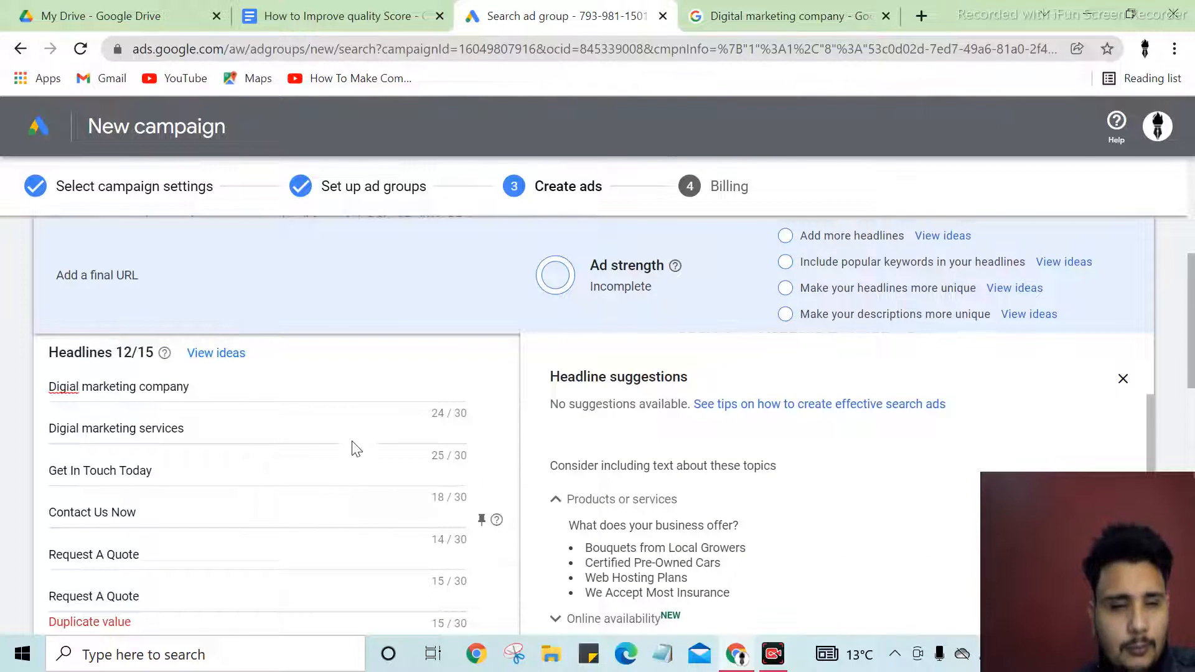
Step: Trim the second description to the 90-character limit, removing "100+ Qualitative Results. Discover Quality Results.", and try to save and continue
scroll(352, 448, down, 10)
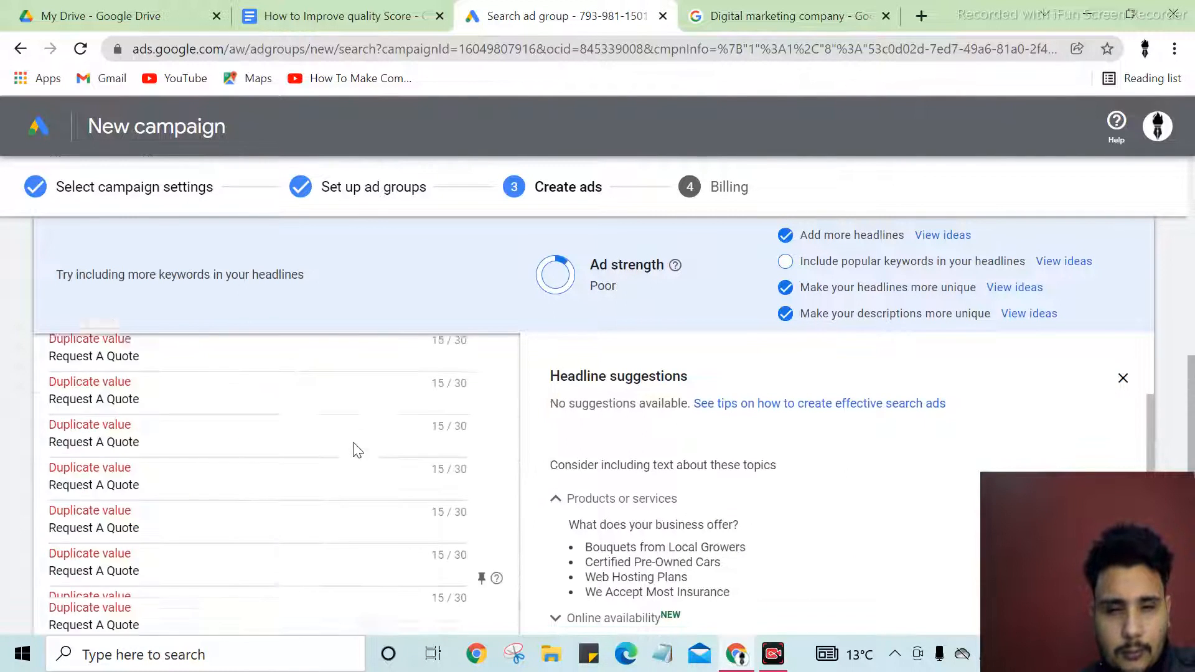
scroll(355, 449, down, 2)
click(419, 397)
drag(405, 395, 139, 400)
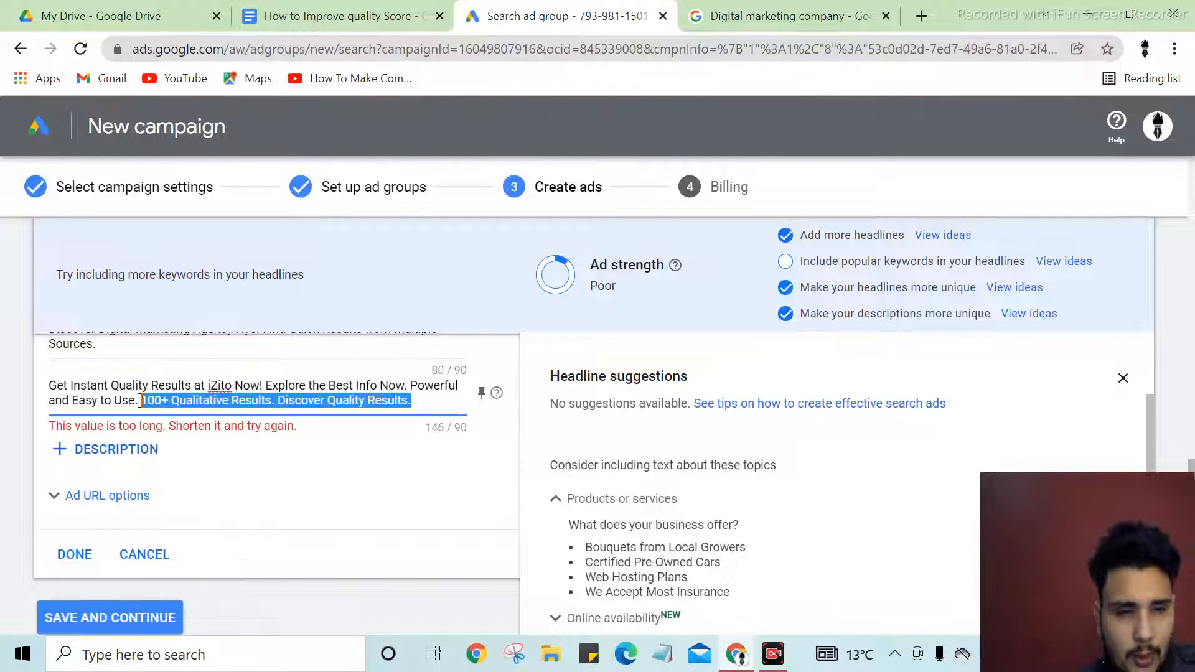
key(BackSpace)
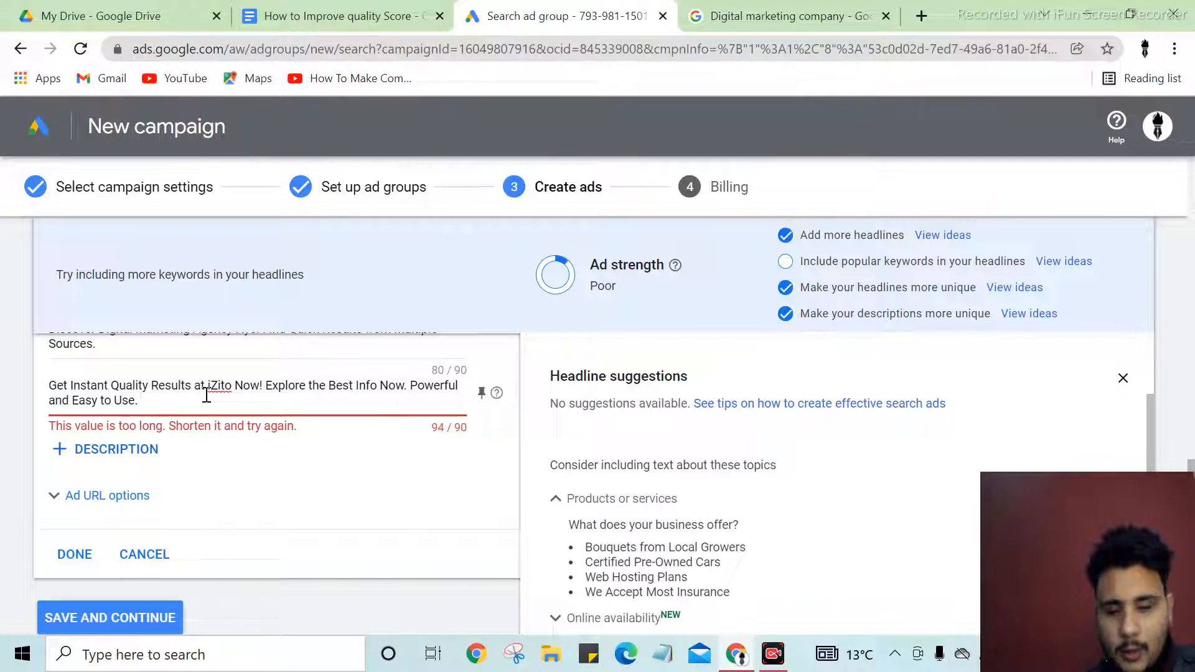
key(BackSpace)
key(BackSpace)
key(BackSpace)
scroll(211, 453, down, 2)
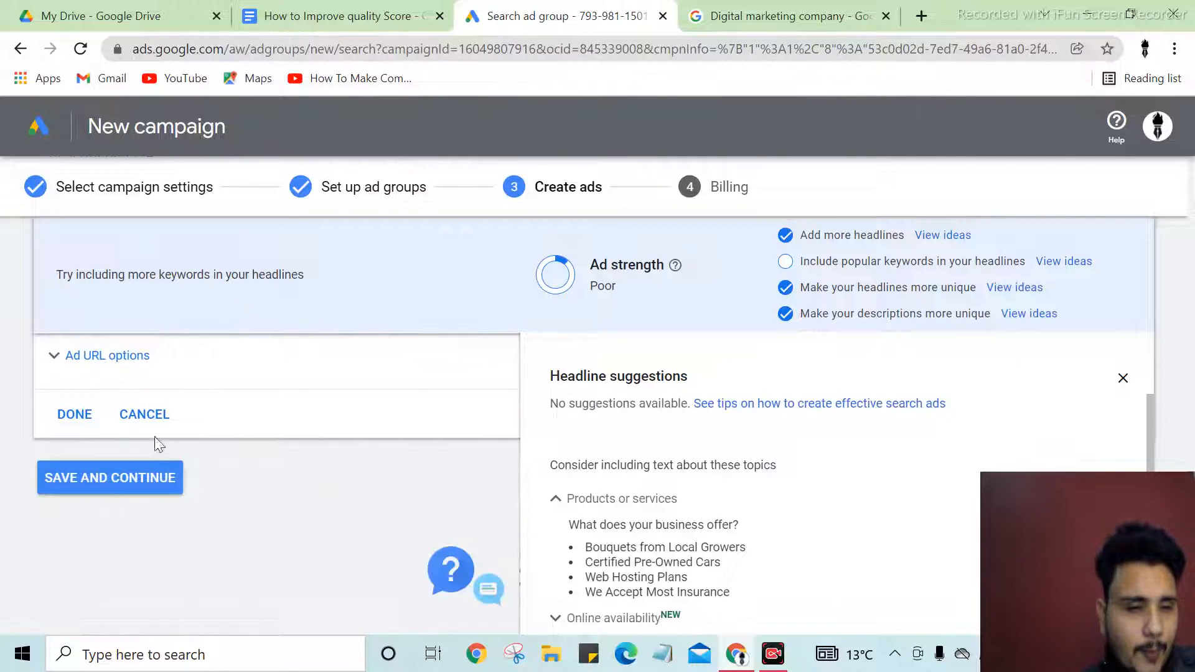
click(134, 491)
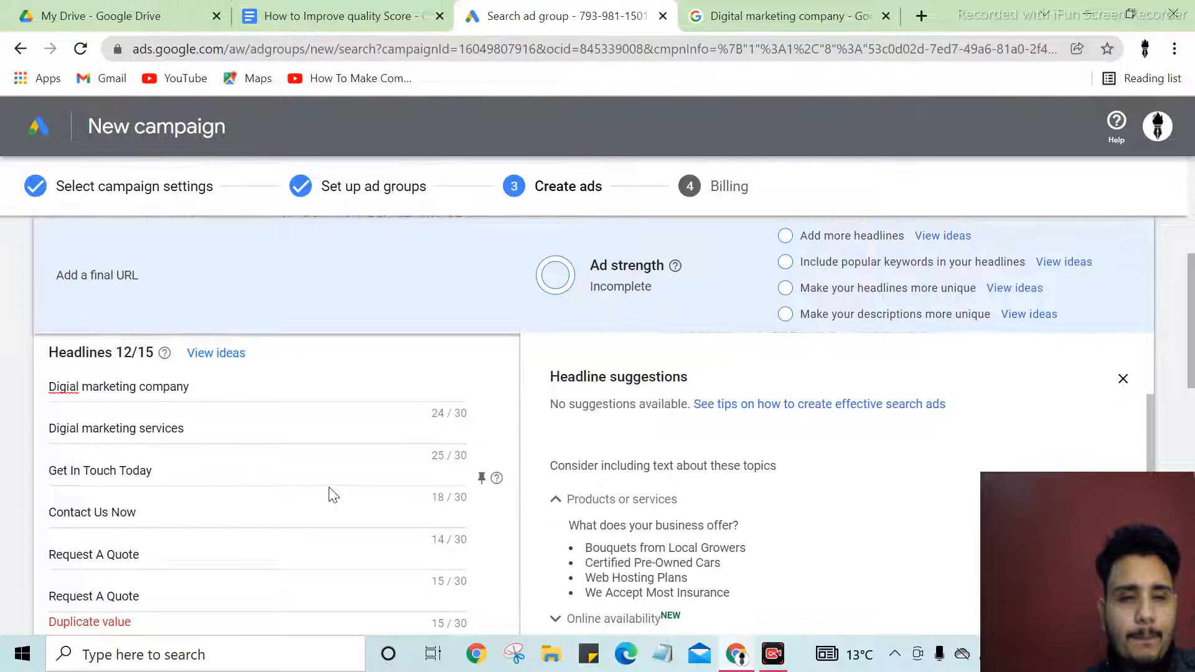
Step: Clear the duplicate "Request A Quote" text from the seventh through tenth headline fields
scroll(311, 485, down, 5)
scroll(328, 472, up, 3)
double_click(290, 462)
key(ctrl+a)
key(BackSpace)
click(275, 512)
key(BackSpace)
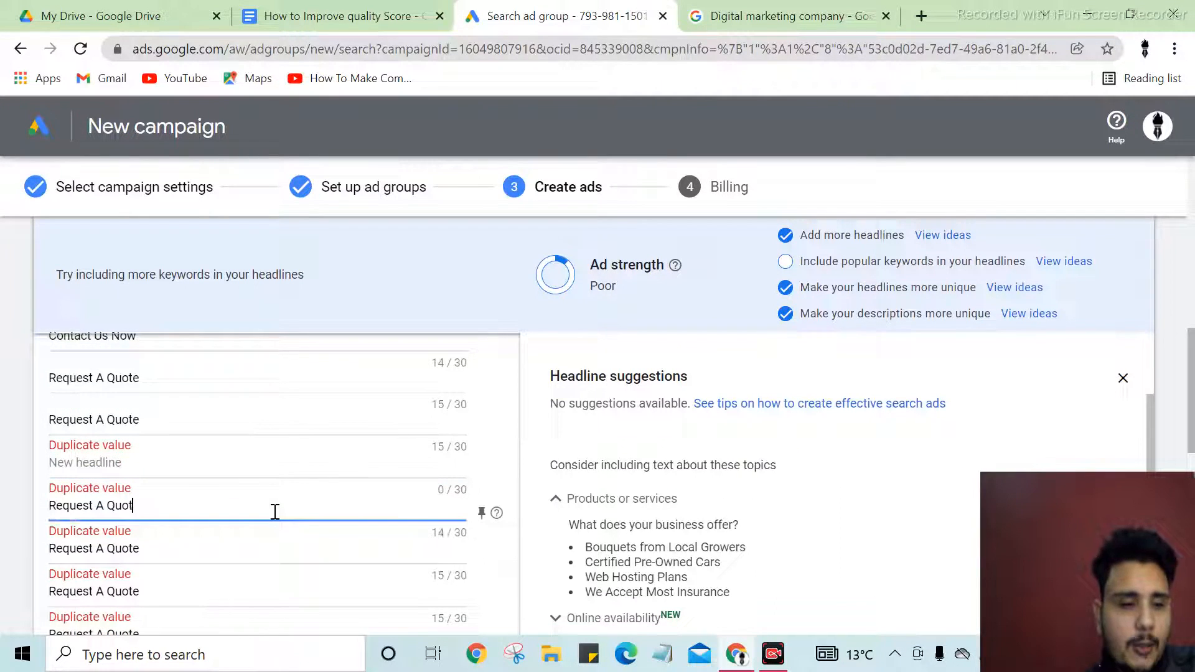
key(ctrl+a)
key(BackSpace)
double_click(273, 548)
key(ctrl+a)
key(BackSpace)
double_click(274, 587)
double_click(270, 590)
key(BackSpace)
key(ctrl+a)
key(BackSpace)
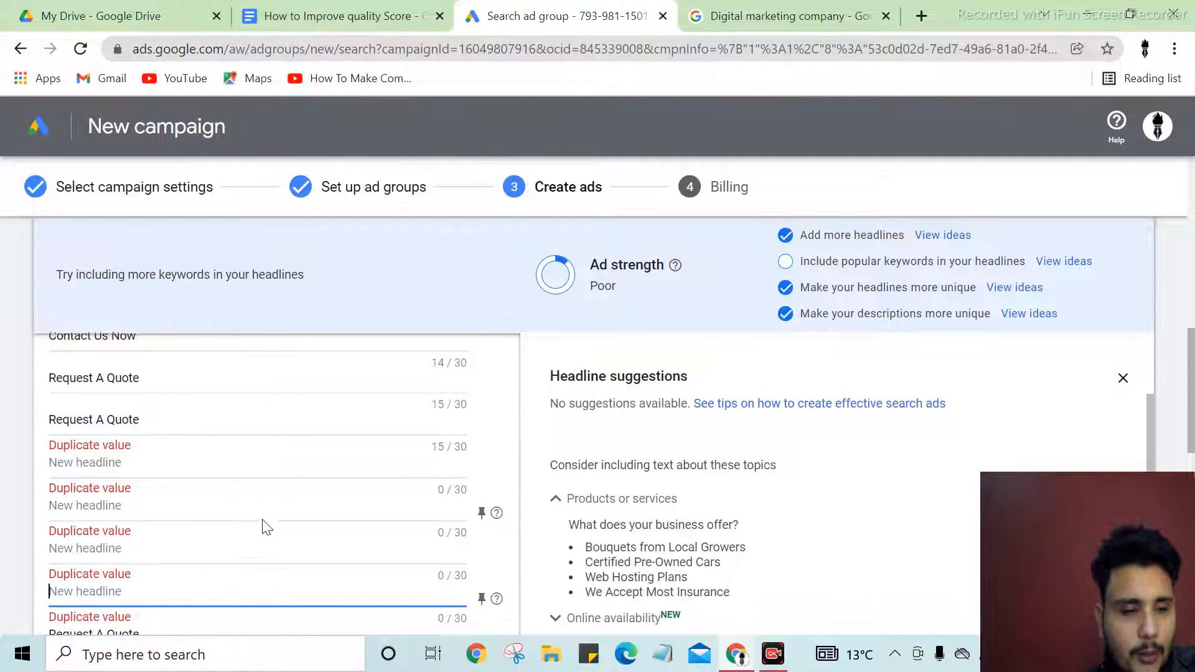
Step: Clear the duplicate "Request A Quote" text from the eleventh and twelfth headline fields
scroll(260, 526, down, 2)
double_click(250, 495)
key(ctrl+a)
key(BackSpace)
double_click(256, 539)
double_click(257, 543)
key(BackSpace)
key(ctrl+a)
key(BackSpace)
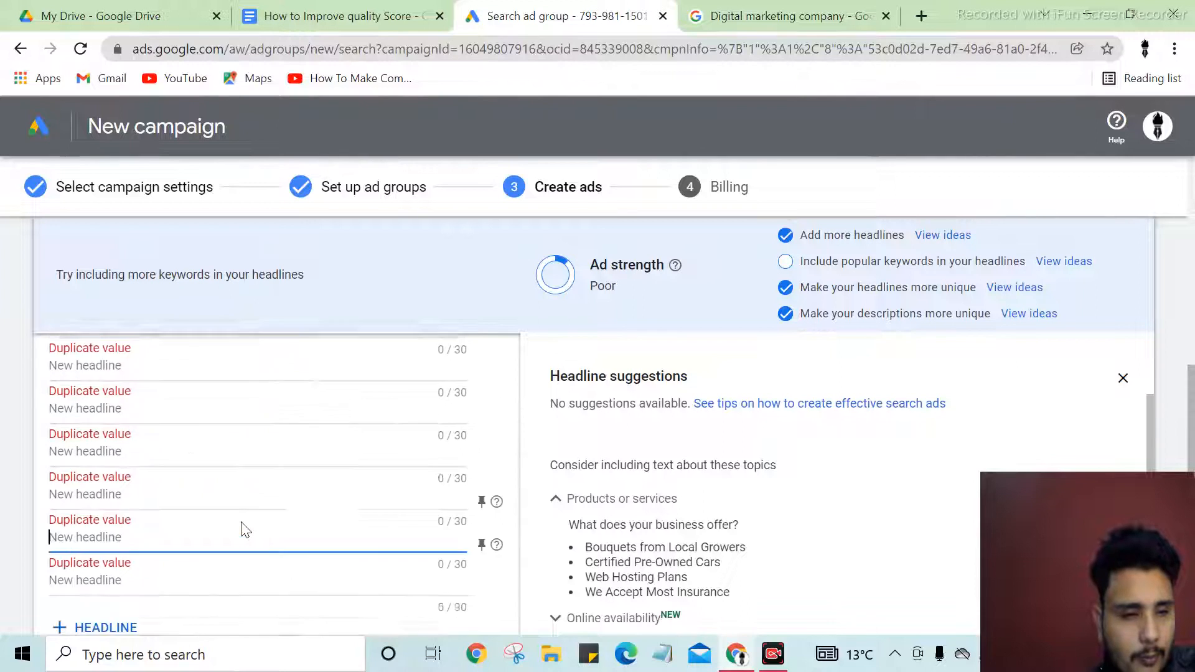
Step: Clear the sixth and fifth headlines, both reading "Request A Quote"
scroll(241, 526, up, 3)
triple_click(218, 556)
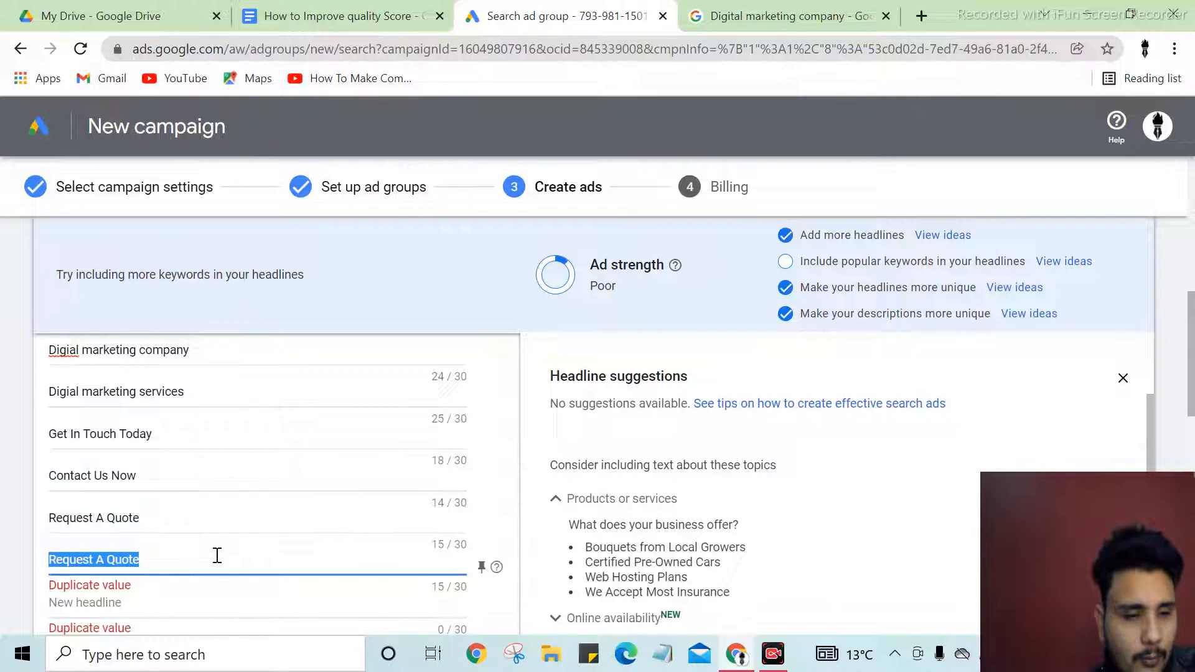
key(BackSpace)
triple_click(233, 522)
key(BackSpace)
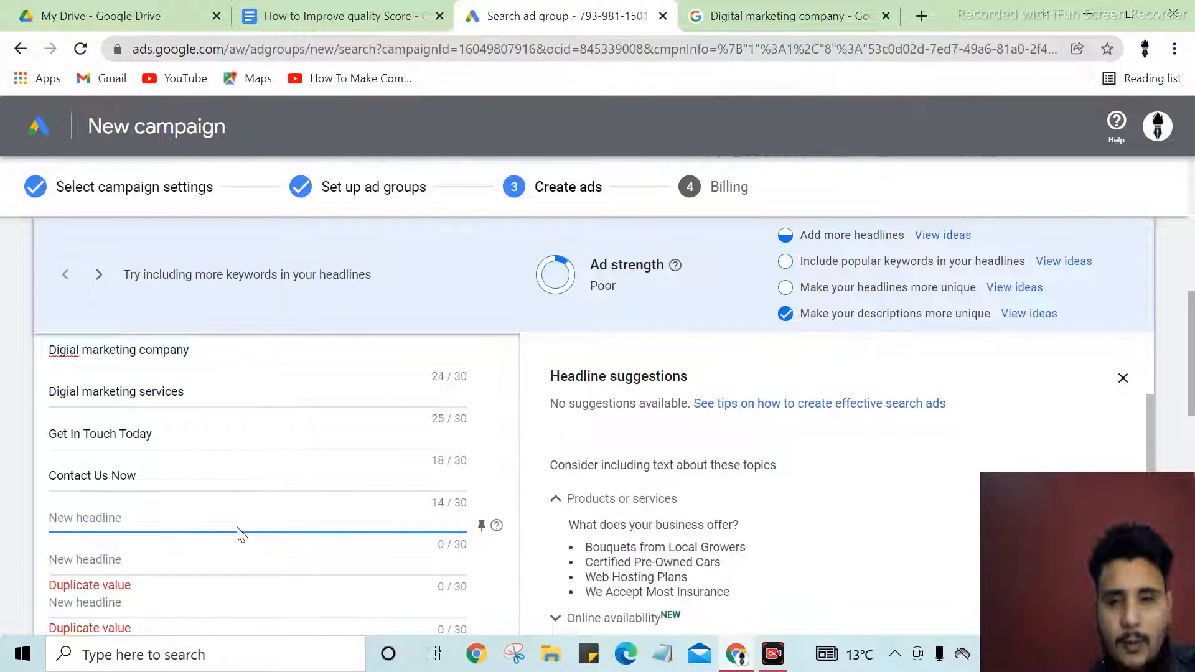
Step: Copy "Make your headlines m" from the ad strength suggestions into the fifth headline, and save the ad to continue to billing
drag(803, 287, 928, 287)
key(ctrl+c)
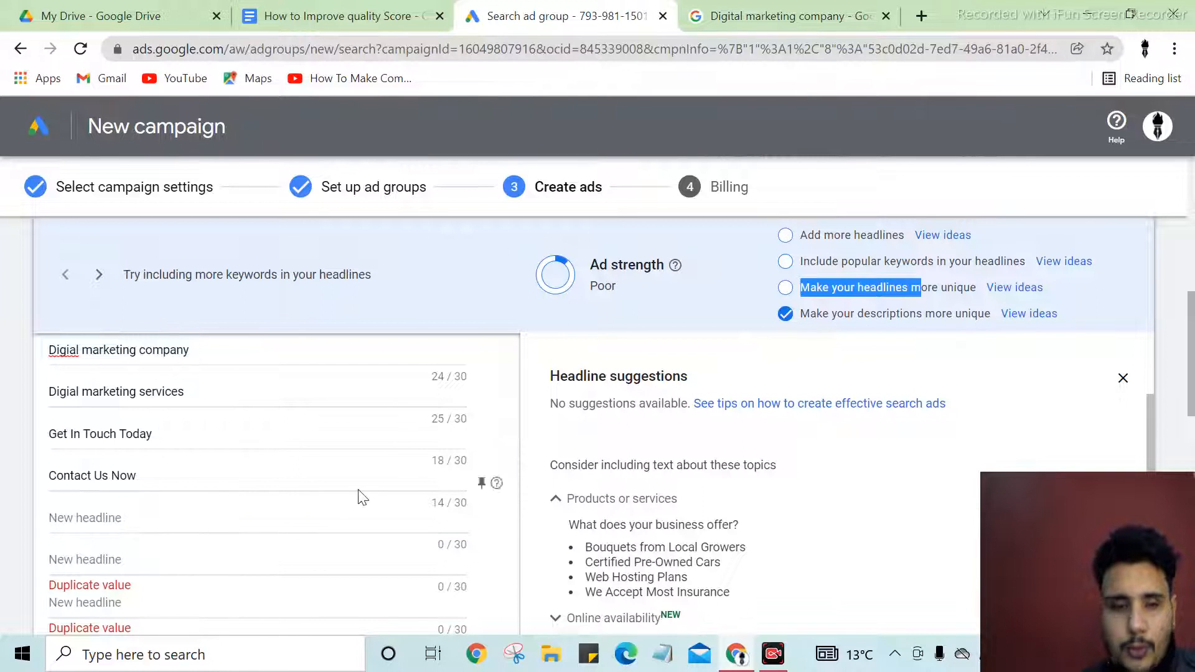
click(286, 526)
key(ctrl+v)
key(Tab)
scroll(333, 488, down, 10)
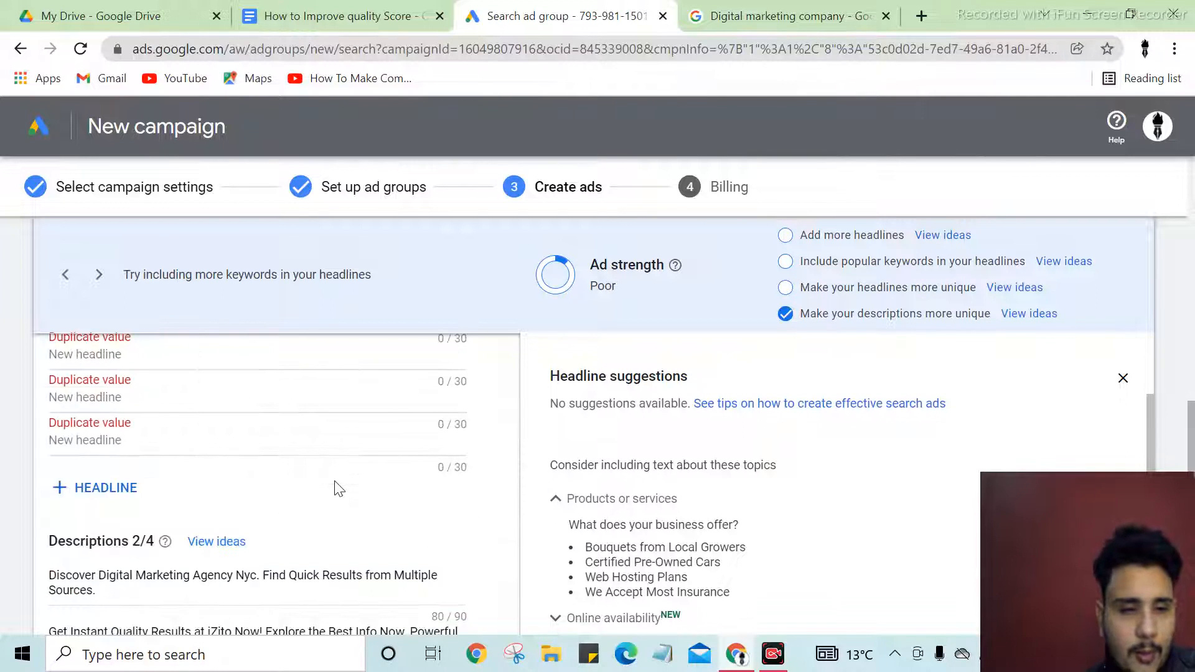
click(167, 446)
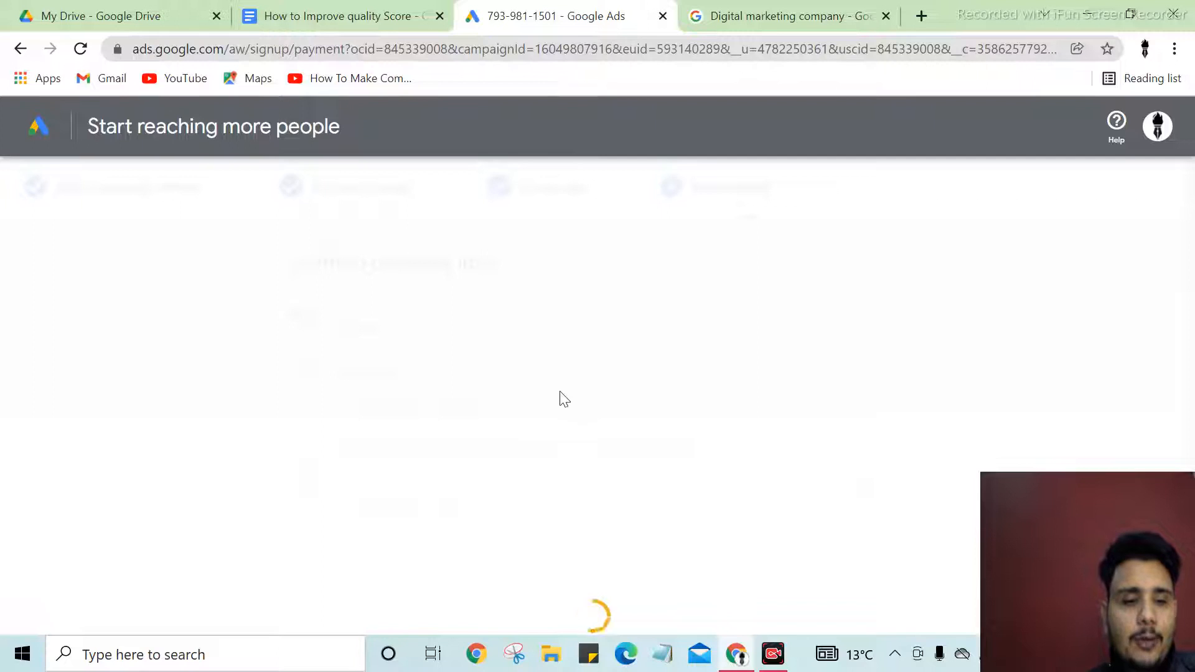
Step: Agree to the Google Ads terms and conditions and try to submit the payment form
scroll(542, 411, down, 8)
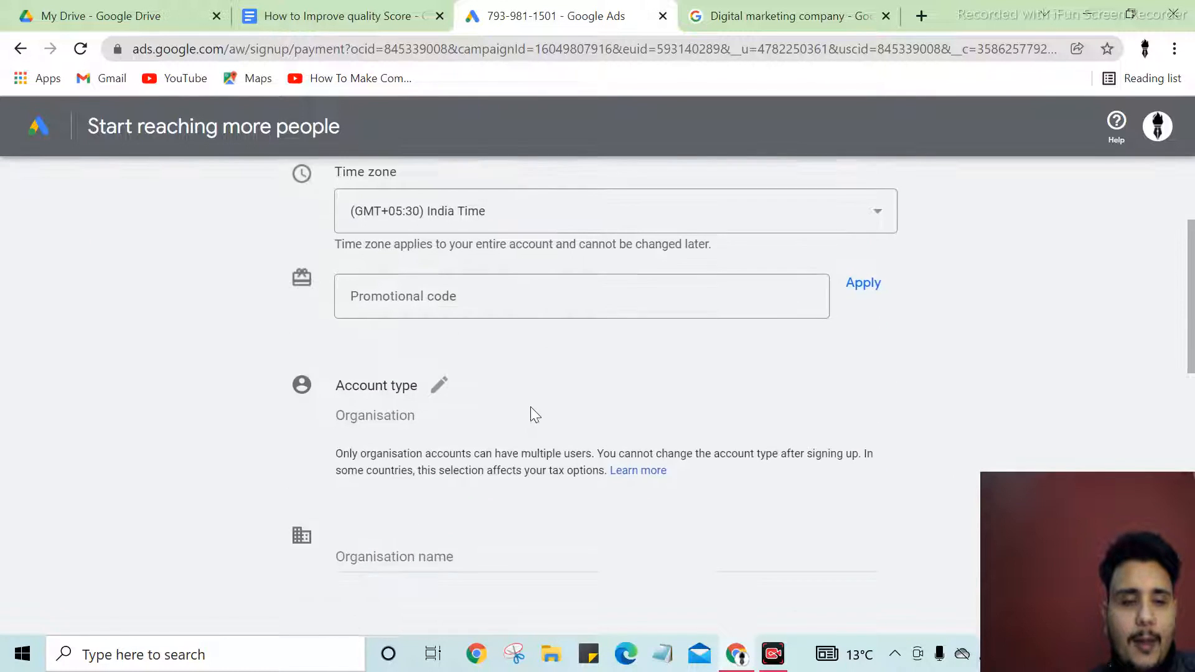
scroll(522, 410, down, 6)
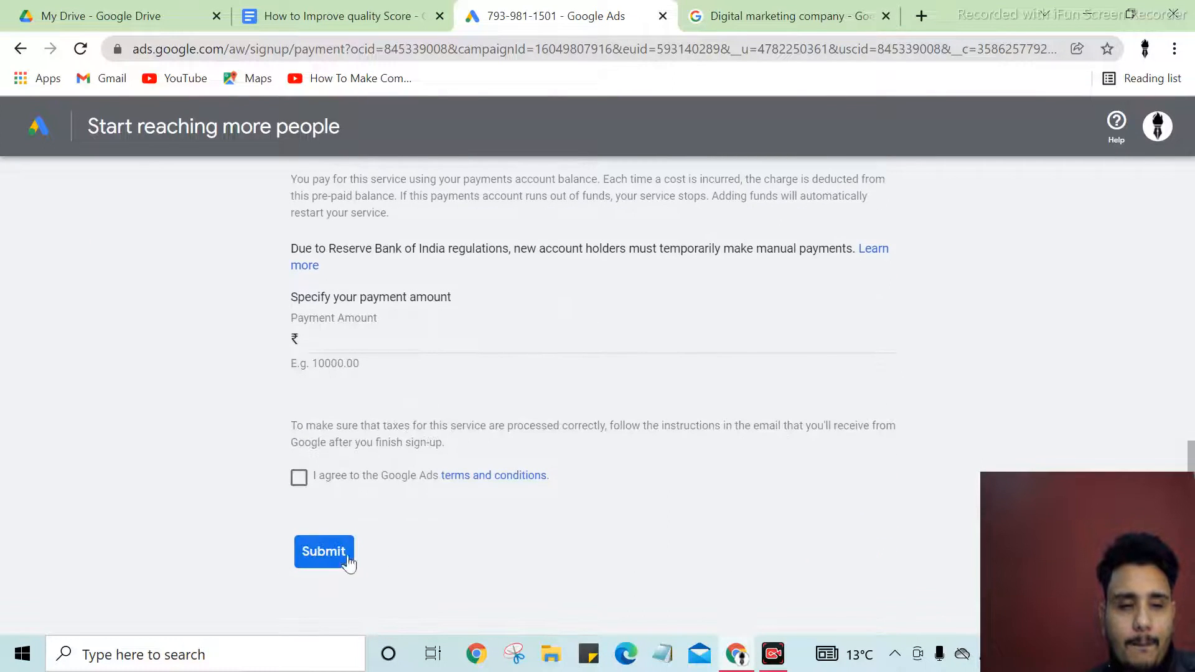
click(300, 478)
click(323, 552)
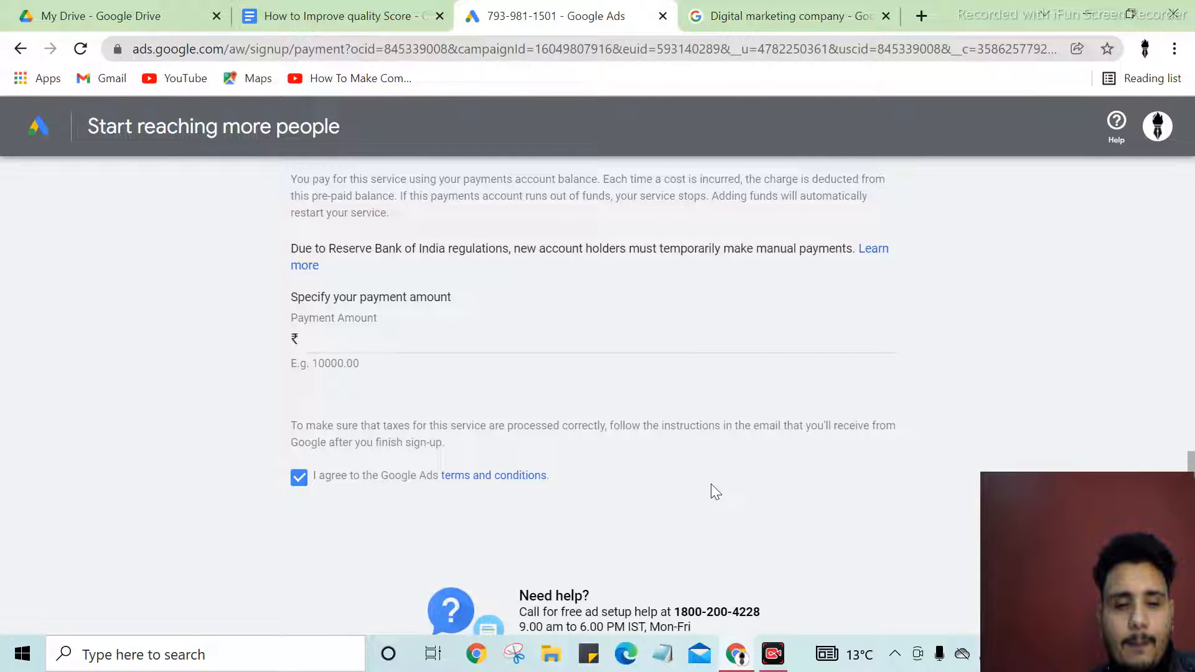
Step: Review the payment form's required fields, from organisation name to payment amount, and look at the account list
scroll(498, 423, up, 7)
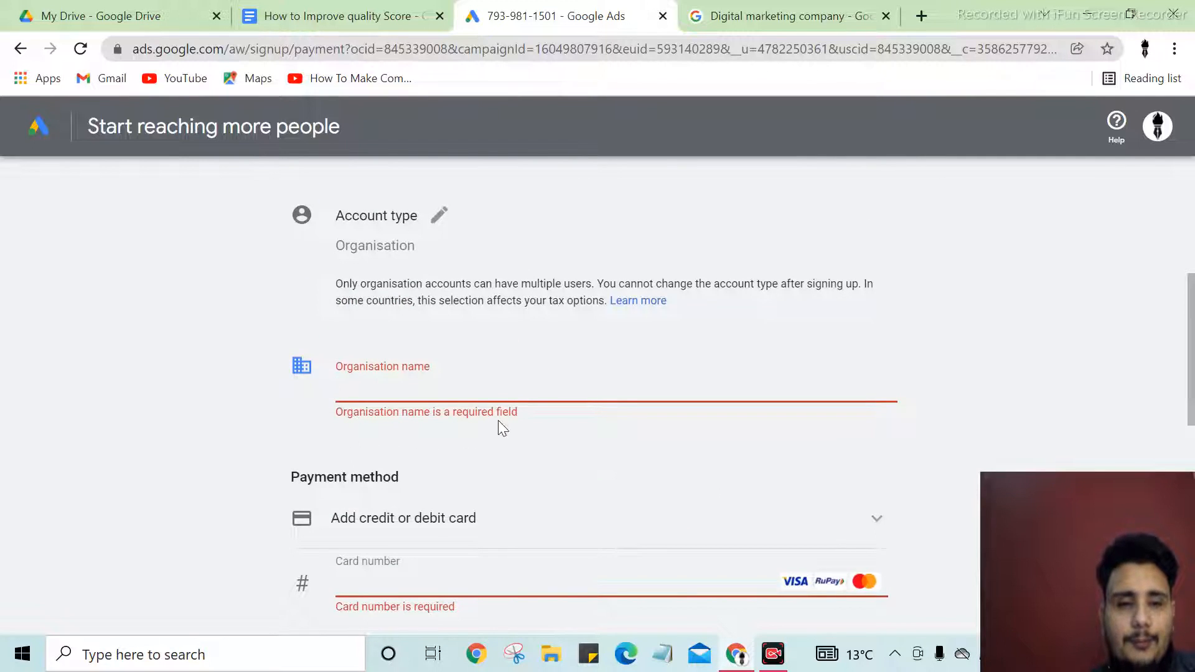
scroll(511, 426, up, 2)
scroll(505, 333, down, 8)
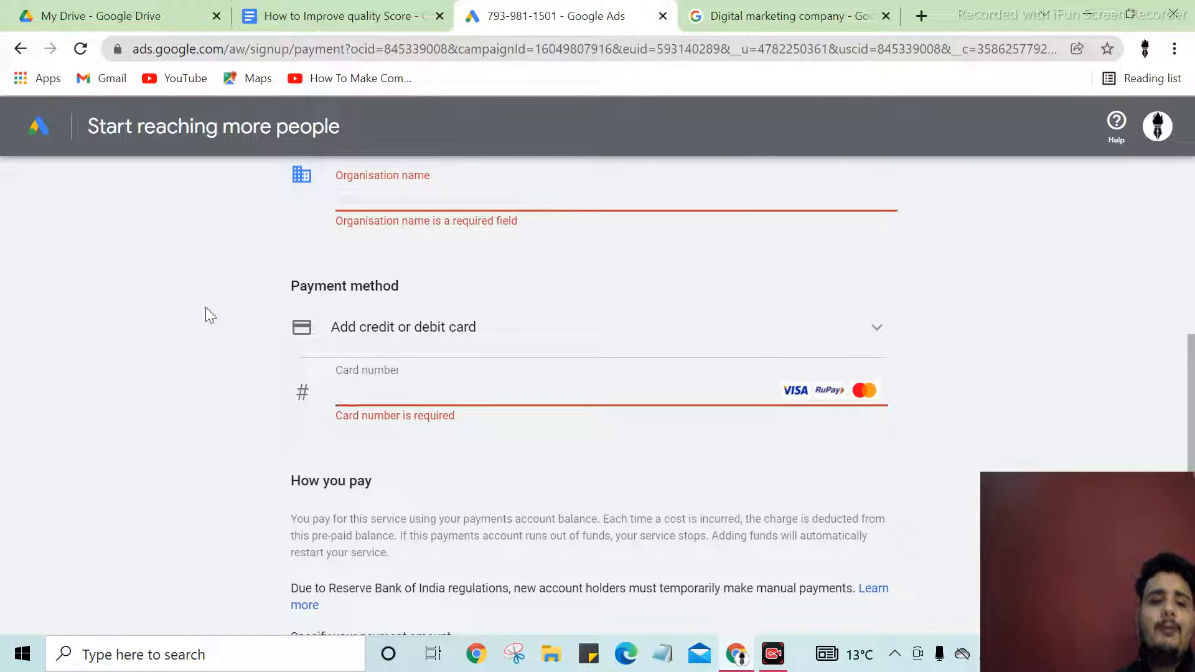
scroll(788, 347, down, 5)
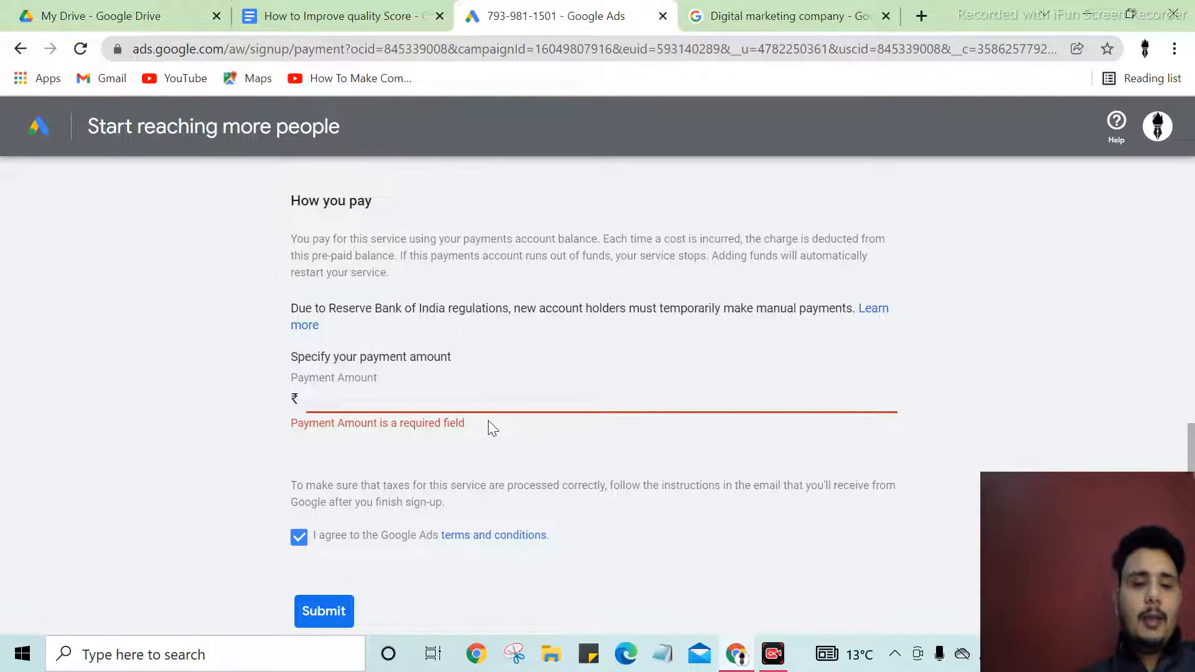
scroll(499, 419, up, 5)
scroll(505, 419, up, 5)
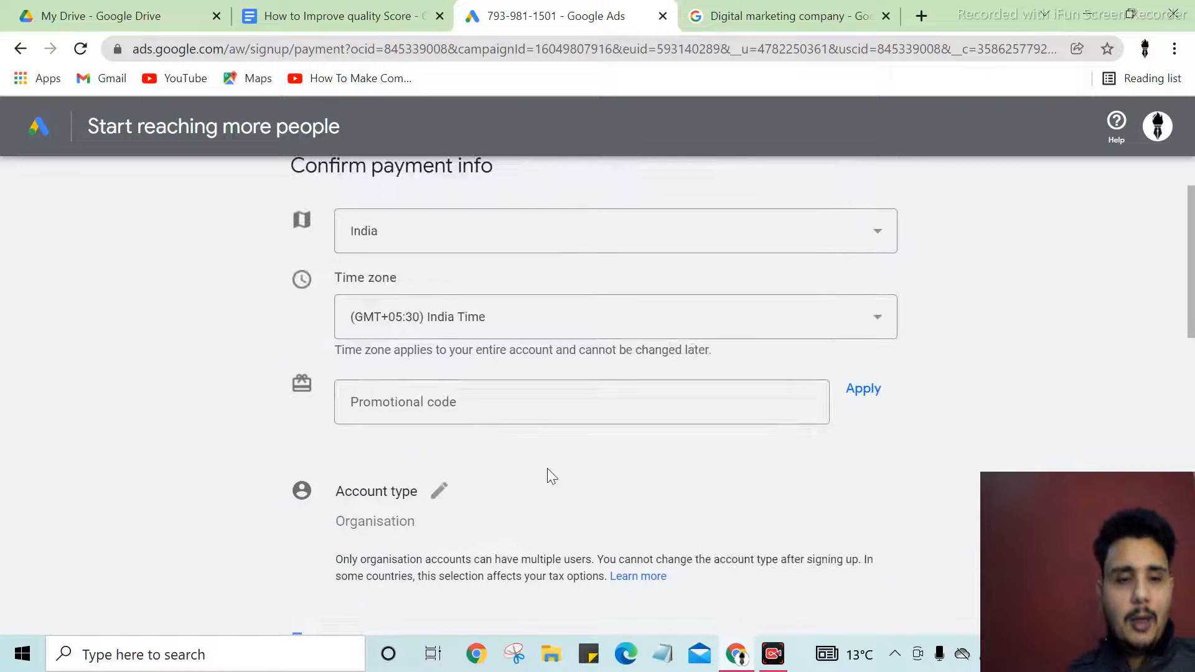
scroll(432, 477, up, 2)
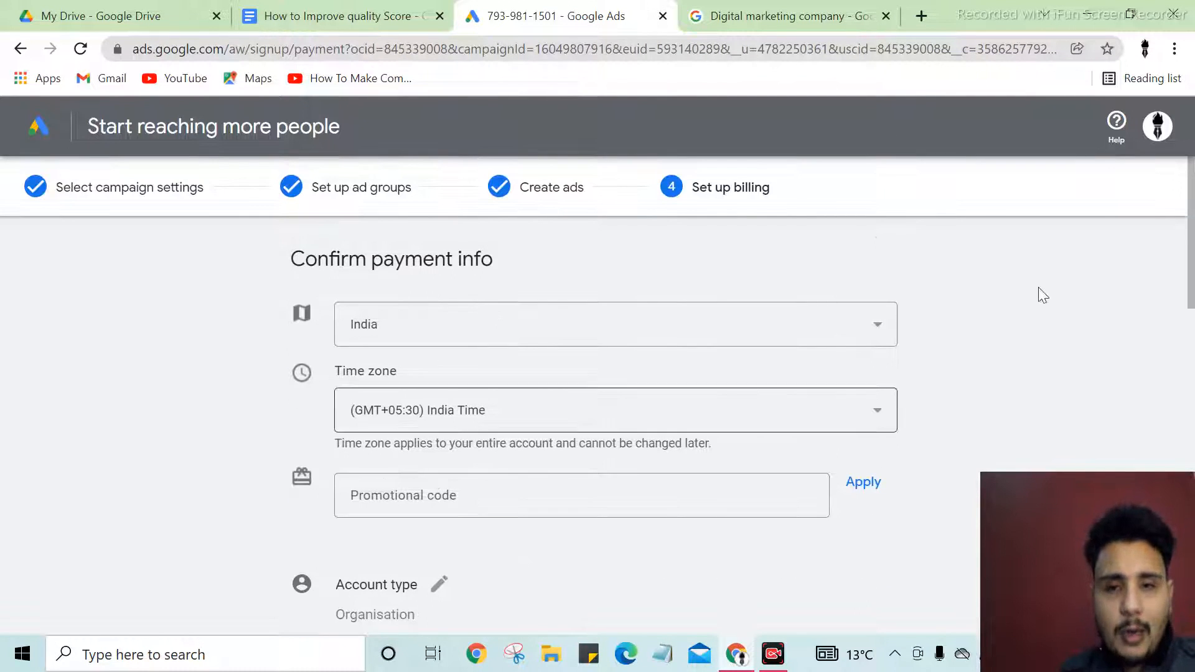
click(1159, 127)
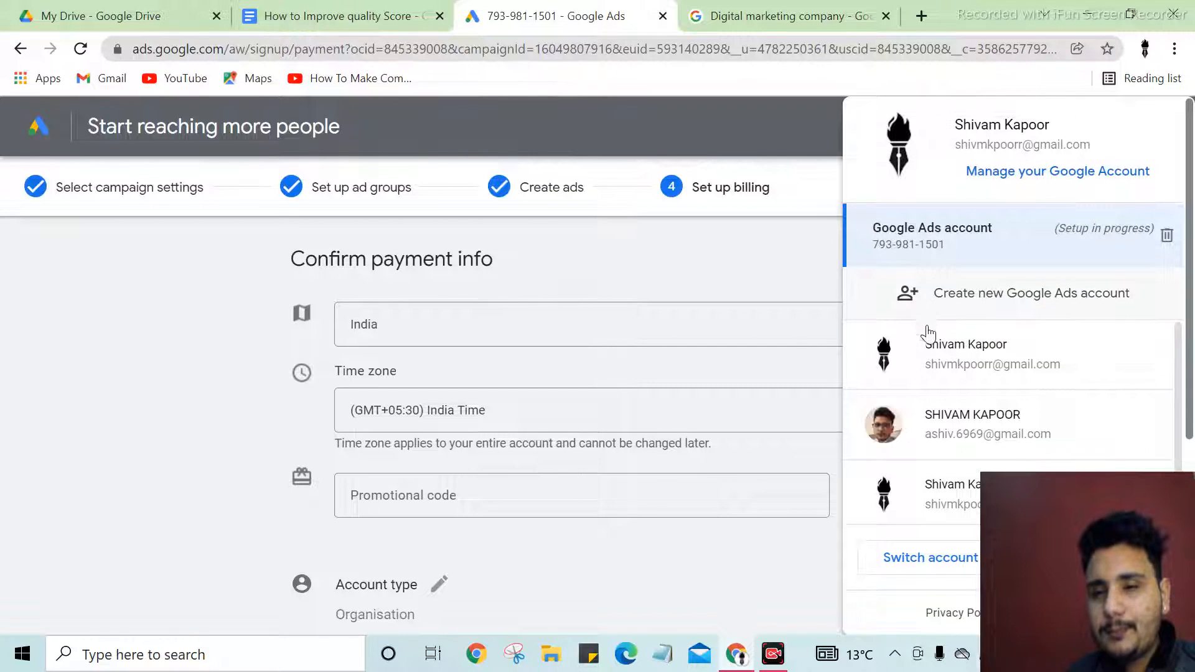
click(707, 384)
Step: Try to submit the payment form again and return to the beginning of the form
scroll(610, 390, down, 15)
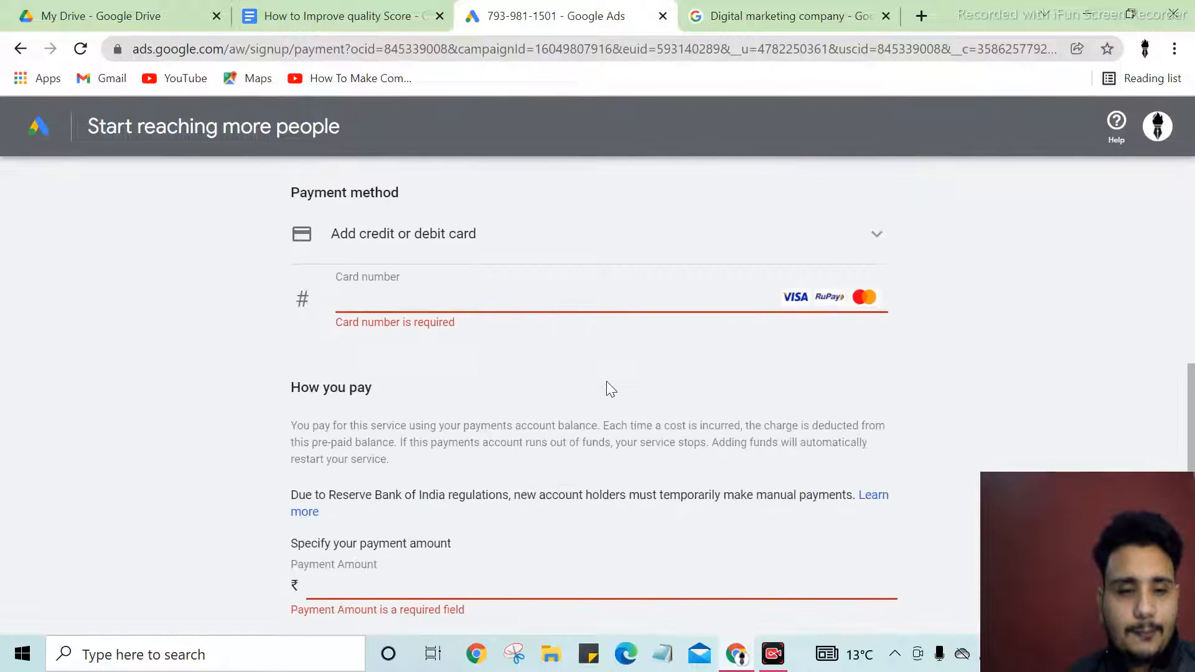
click(311, 430)
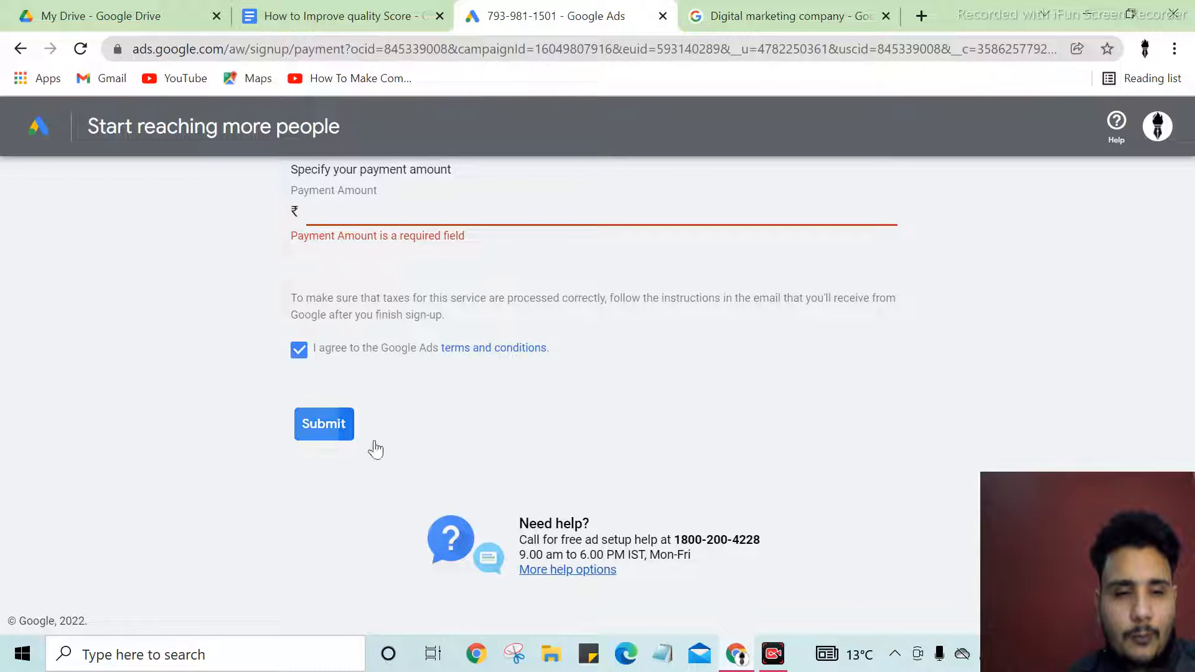
scroll(869, 455, up, 15)
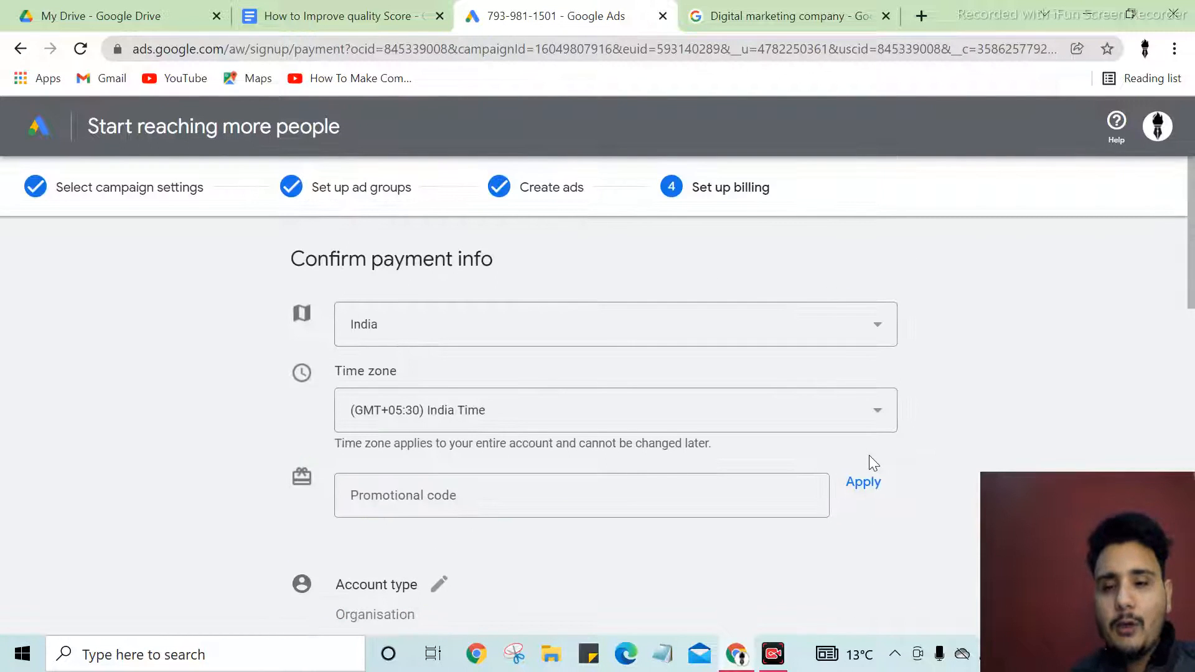